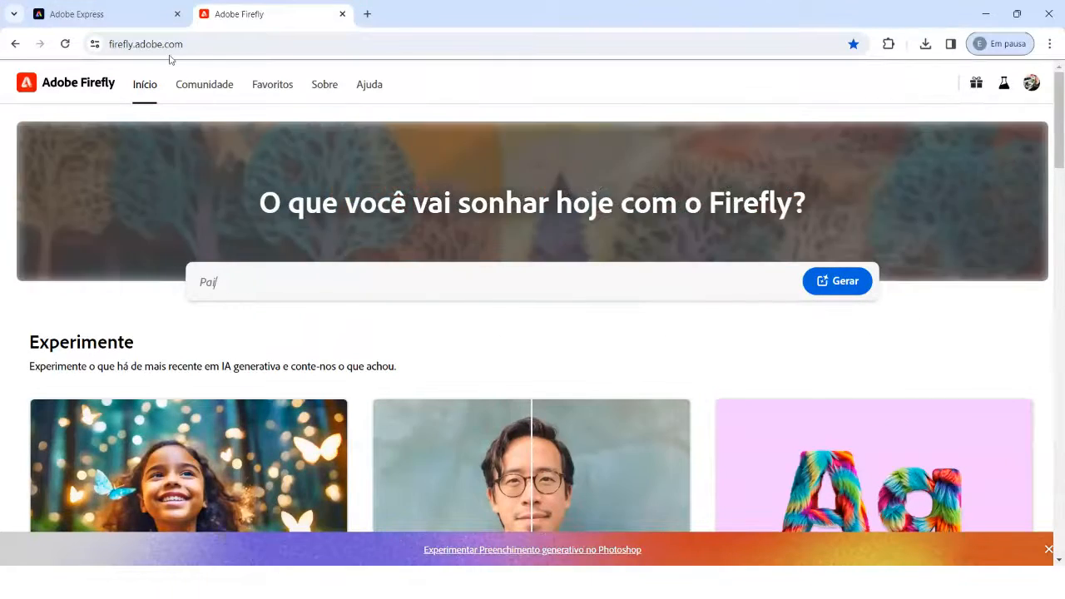
# Step: Check the remaining monthly generative credits in the Adobe Firefly account details
pyautogui.click(106, 12)
pyautogui.click(282, 15)
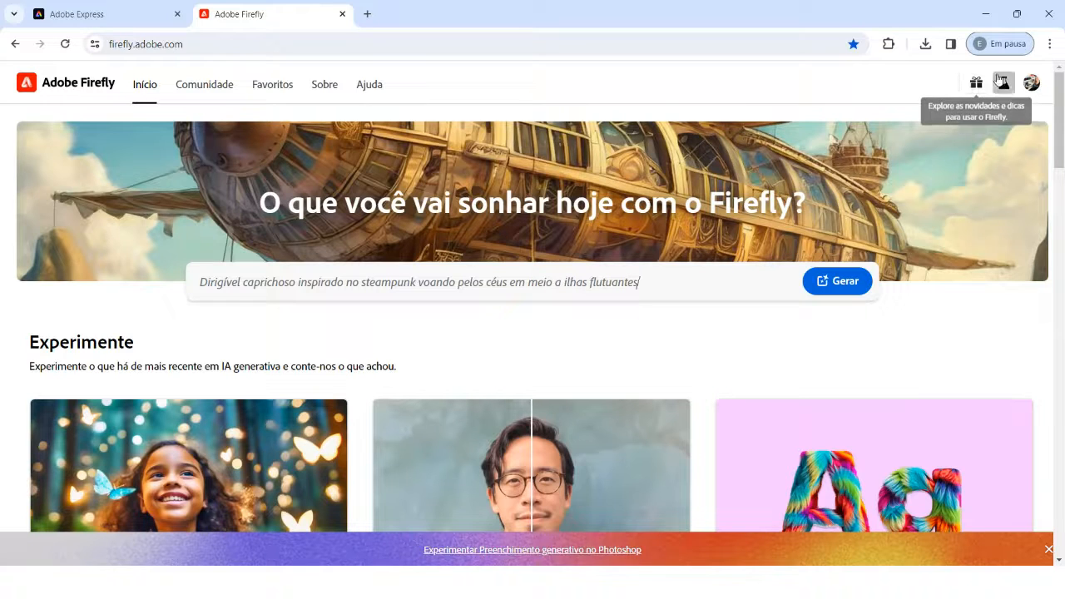
pyautogui.click(1033, 84)
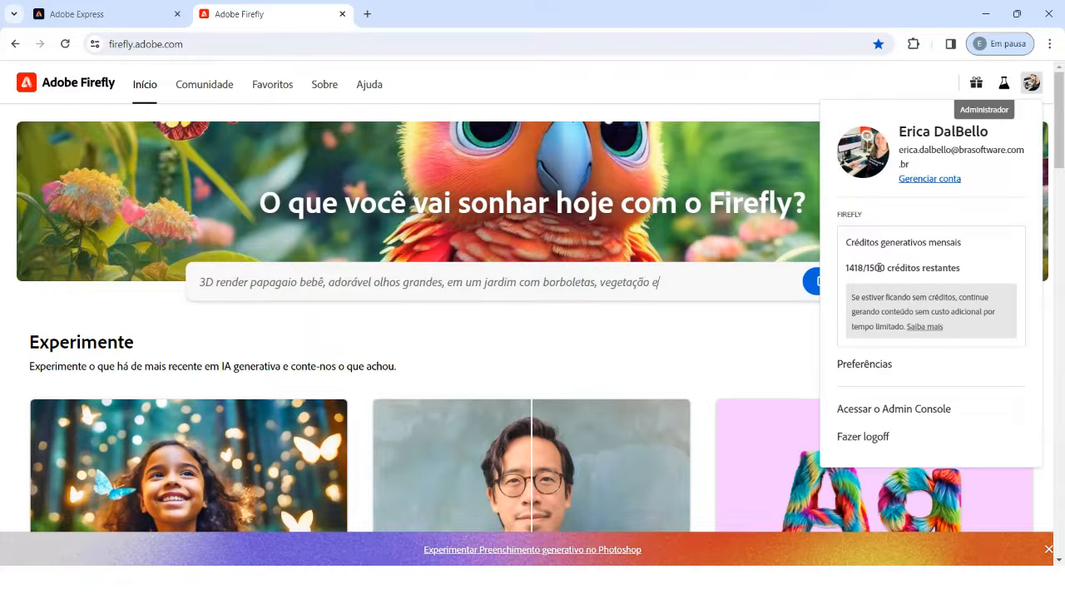
pyautogui.moveTo(847, 267); pyautogui.dragTo(862, 268)
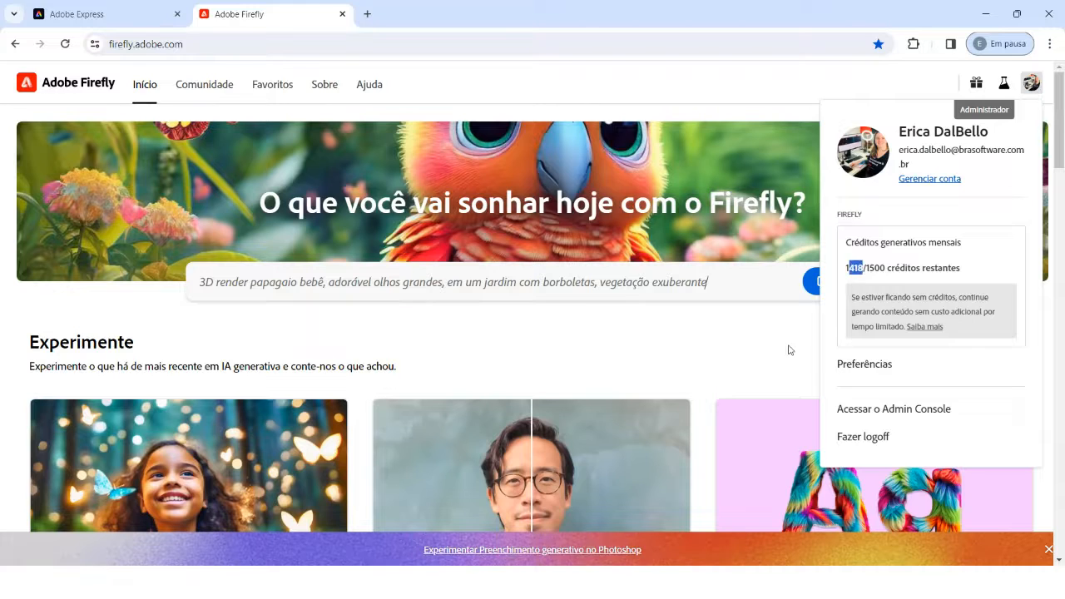
pyautogui.click(507, 87)
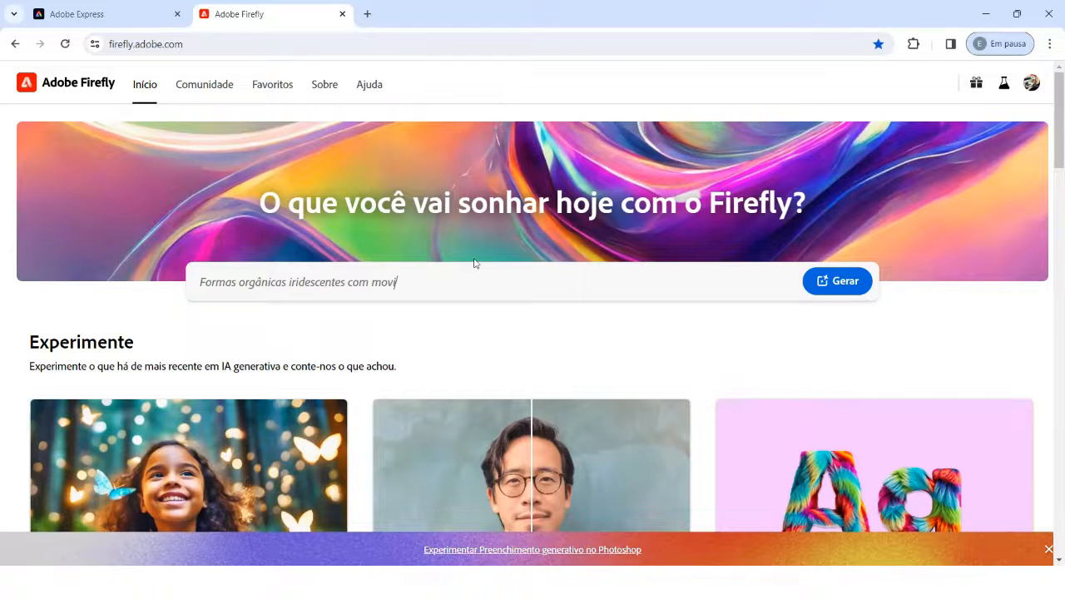
# Step: Examine the generative AI features offered on the Firefly home page, from Texto para imagem to Texto para gráfico vetorial
pyautogui.scroll(-4, 479, 262)
pyautogui.scroll(5, 452, 367)
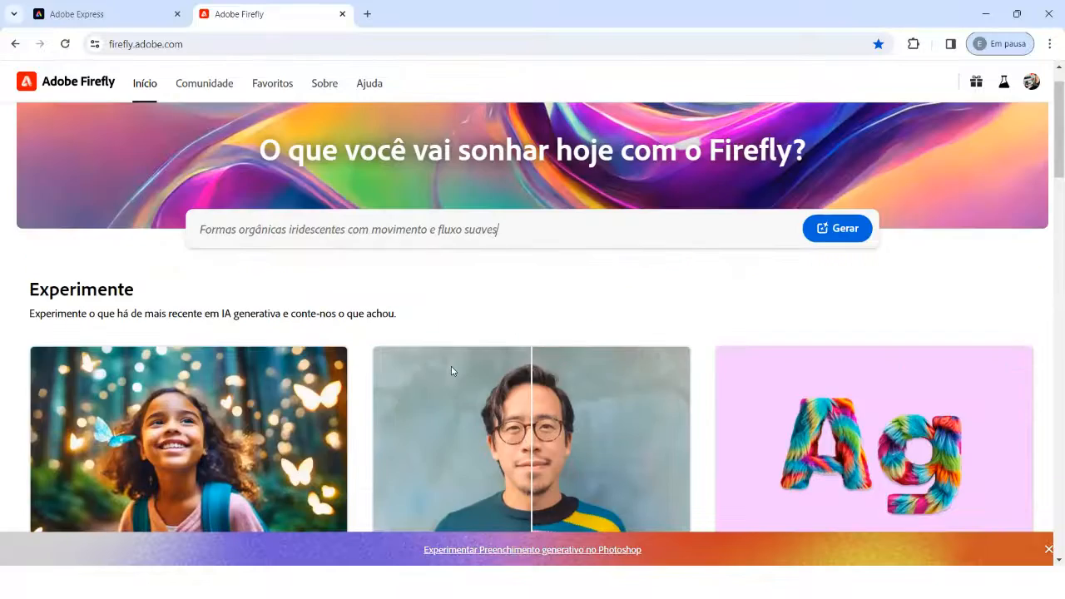
pyautogui.scroll(-3, 214, 376)
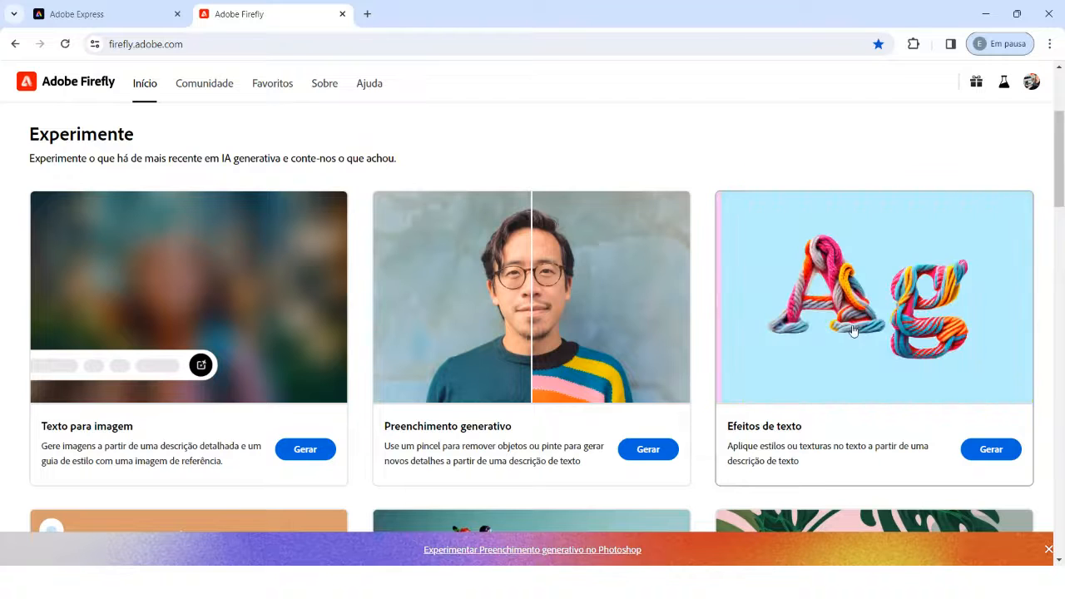
pyautogui.scroll(-3, 356, 348)
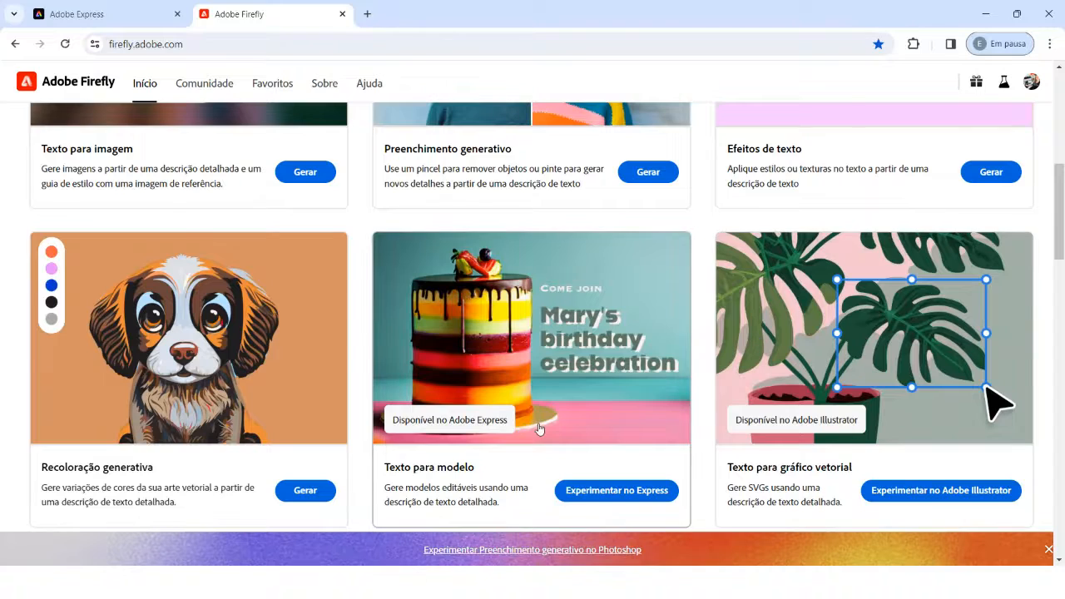
pyautogui.scroll(10, 539, 429)
pyautogui.scroll(-9, 532, 426)
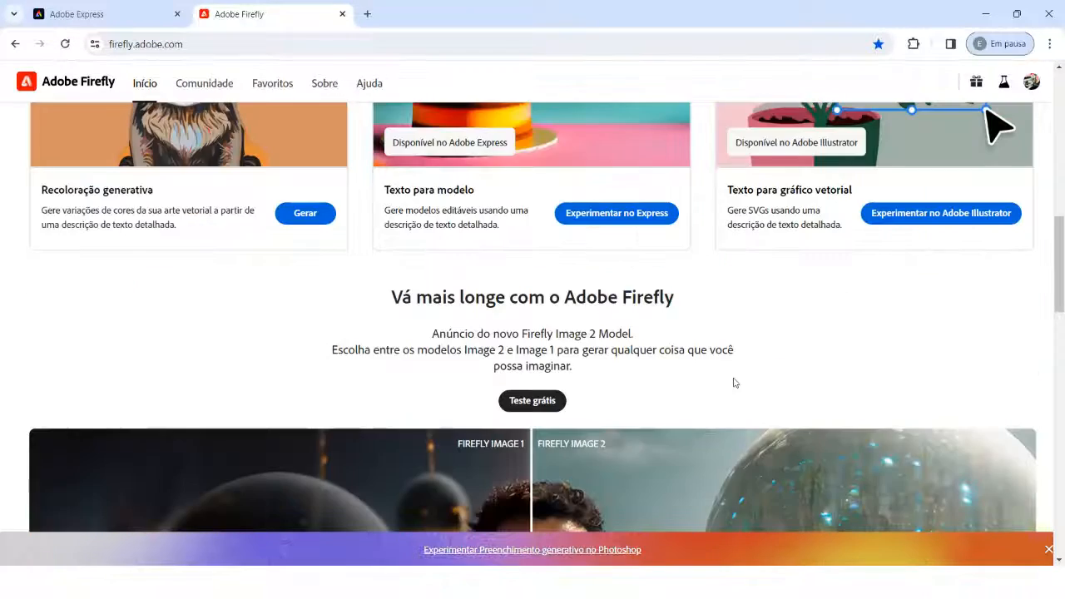
pyautogui.scroll(4, 733, 380)
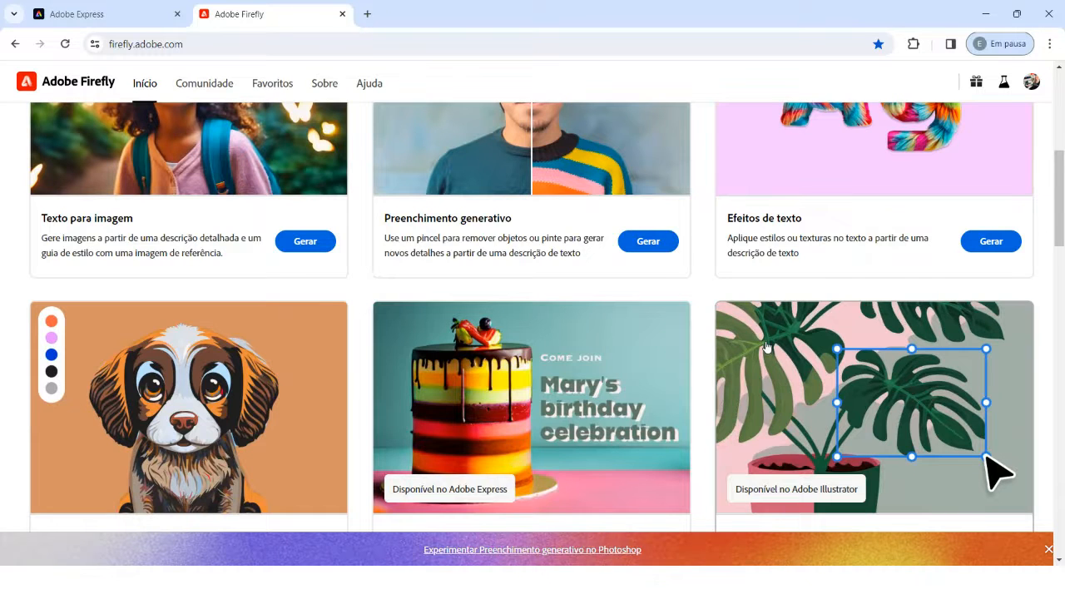
pyautogui.scroll(5, 594, 295)
pyautogui.scroll(-2, 582, 304)
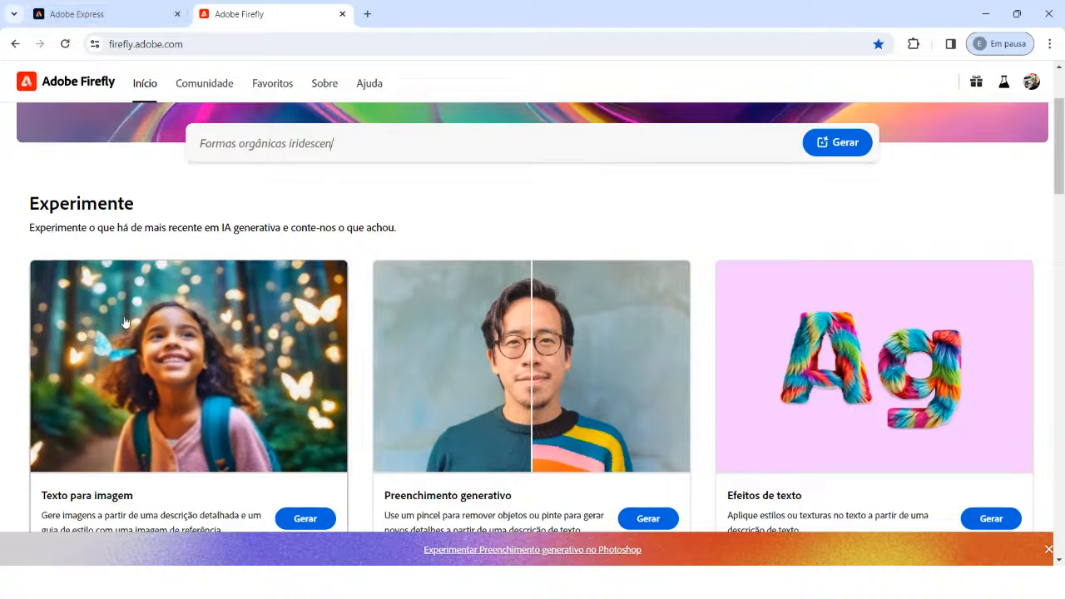
# Step: Switch to Adobe Express and look through the suggested creation formats on its home page
pyautogui.click(103, 15)
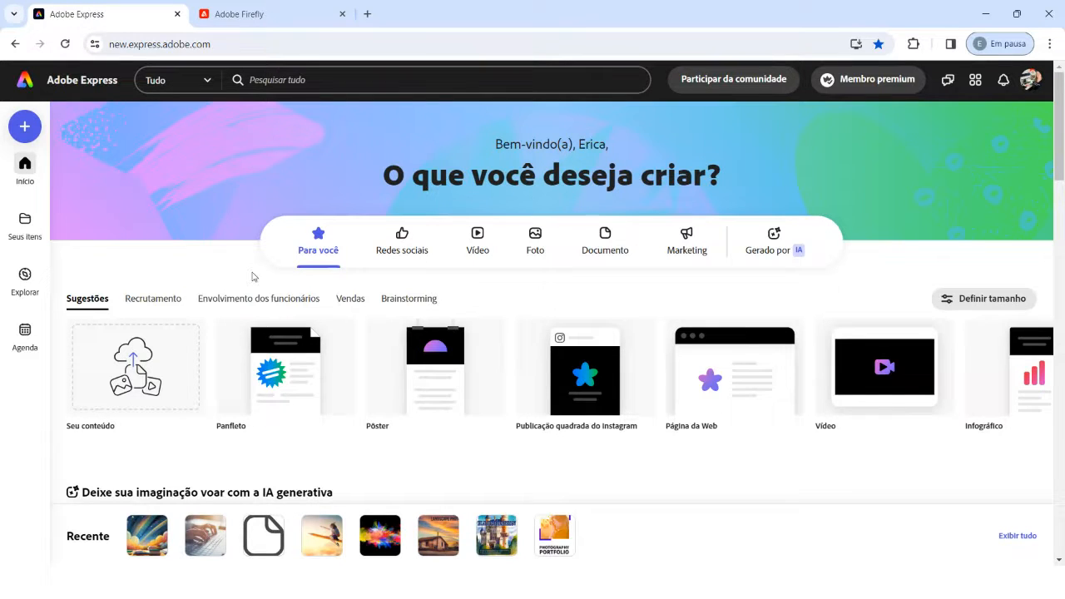
pyautogui.click(239, 14)
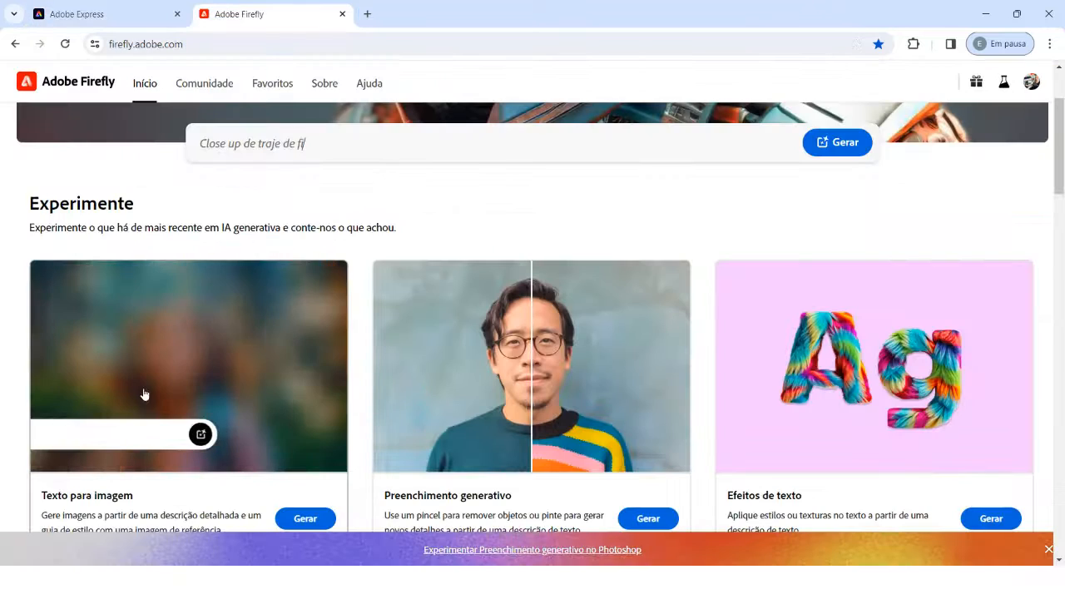
pyautogui.click(92, 15)
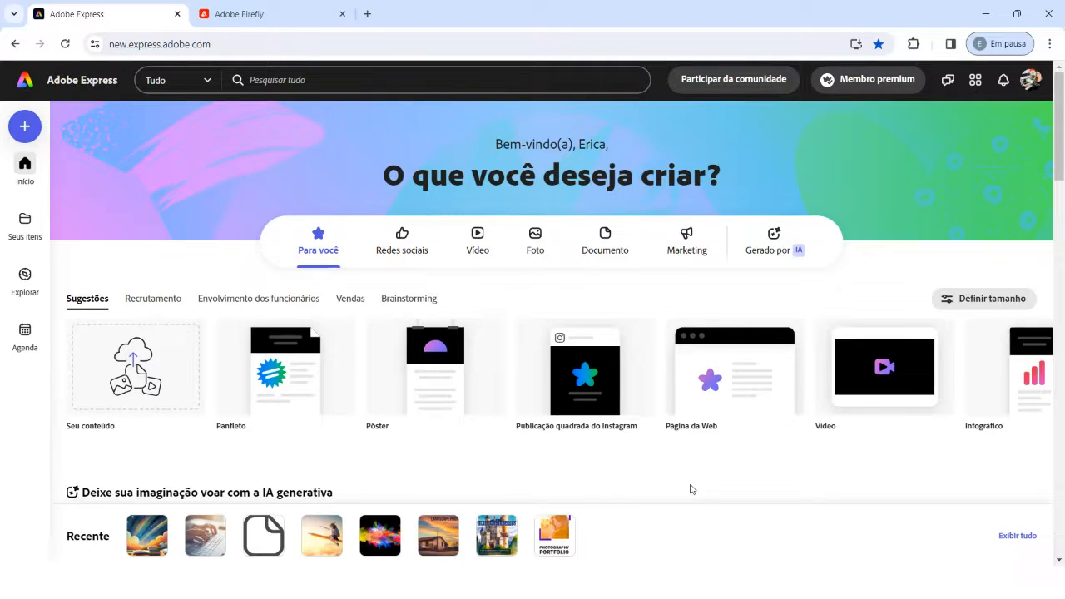
pyautogui.scroll(-1, 1001, 358)
pyautogui.scroll(1, 1000, 359)
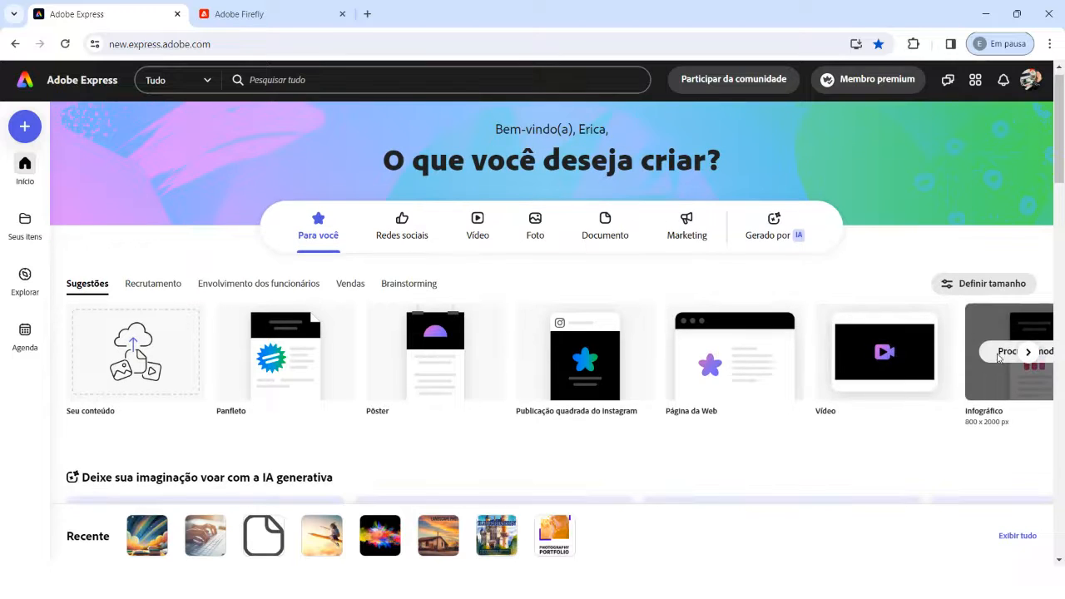
pyautogui.click(1028, 369)
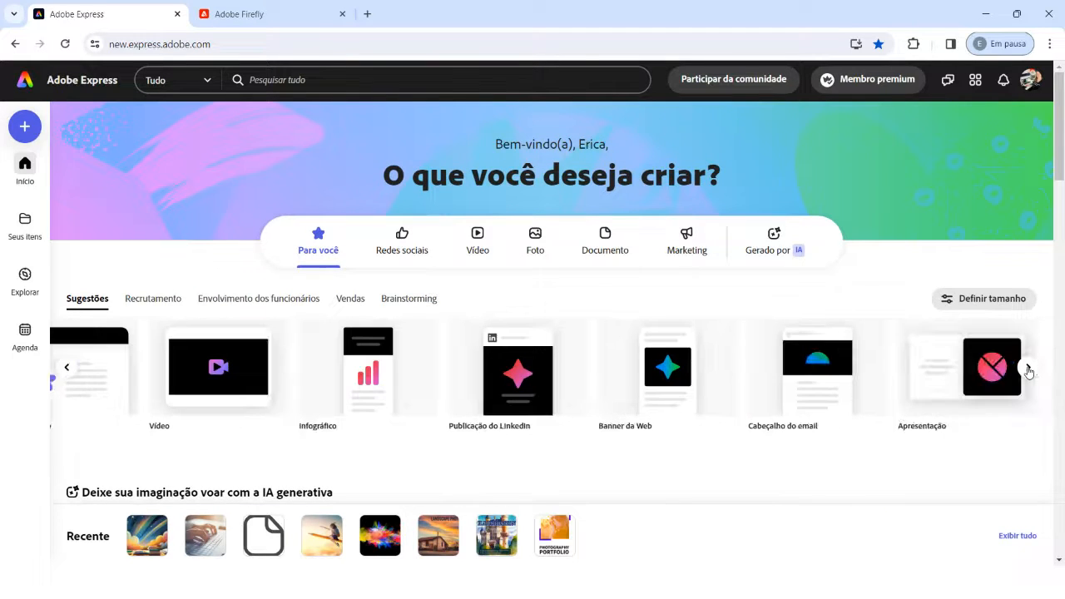
# Step: Browse the Redes sociais, Vídeo, Foto, Documento and Marketing categories, including the featured marketing templates
pyautogui.click(400, 243)
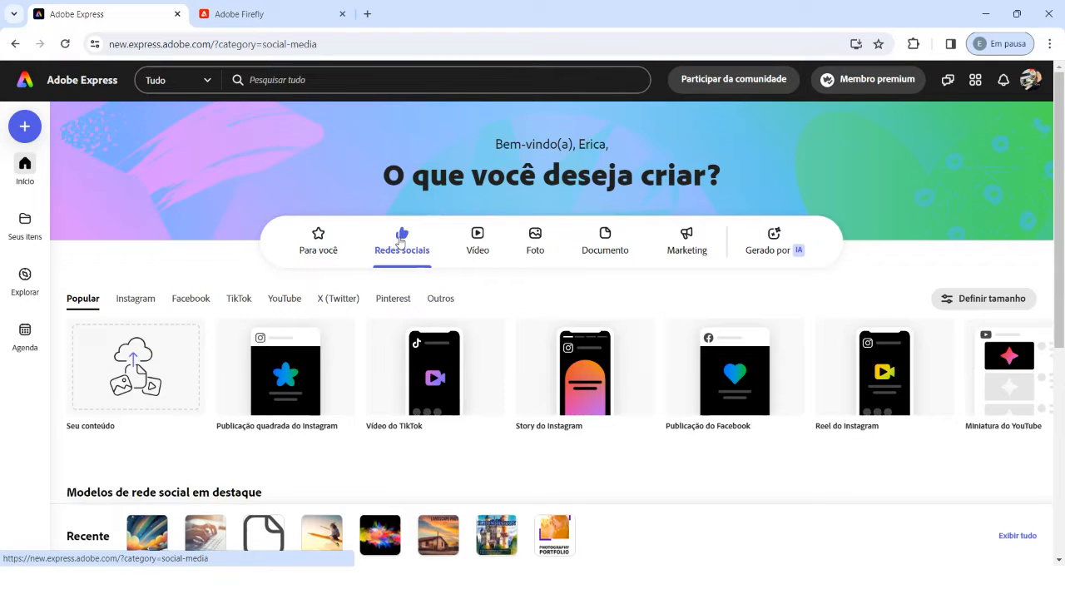
pyautogui.click(475, 242)
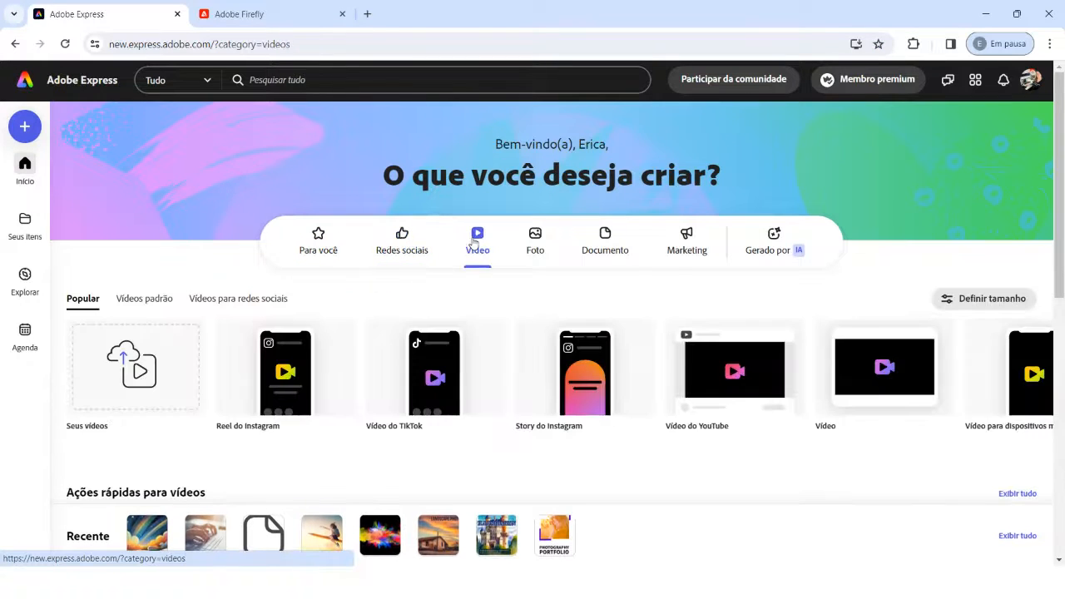
pyautogui.click(535, 238)
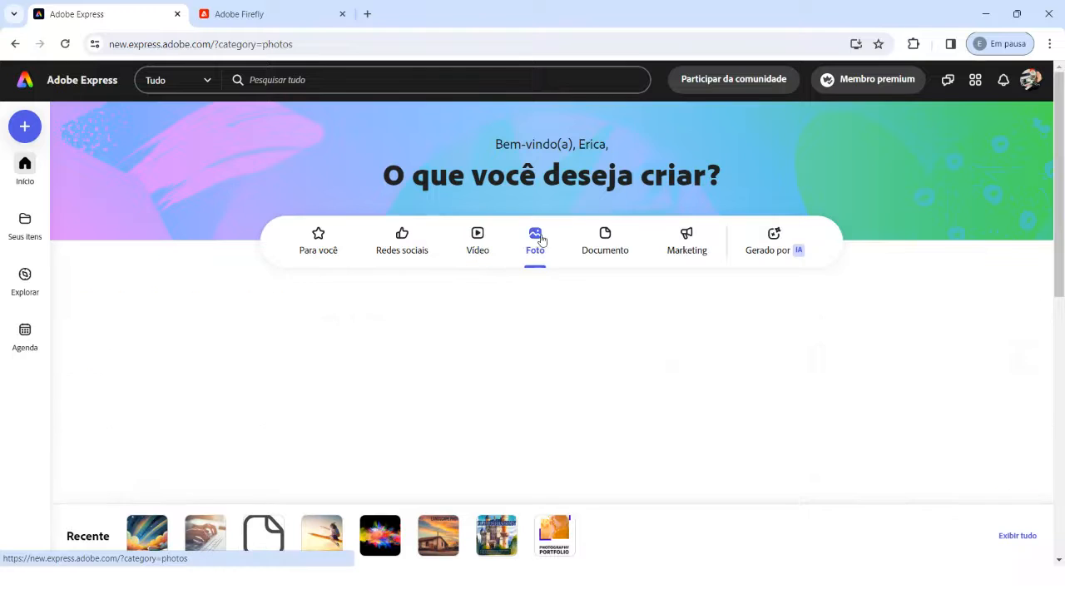
pyautogui.click(597, 249)
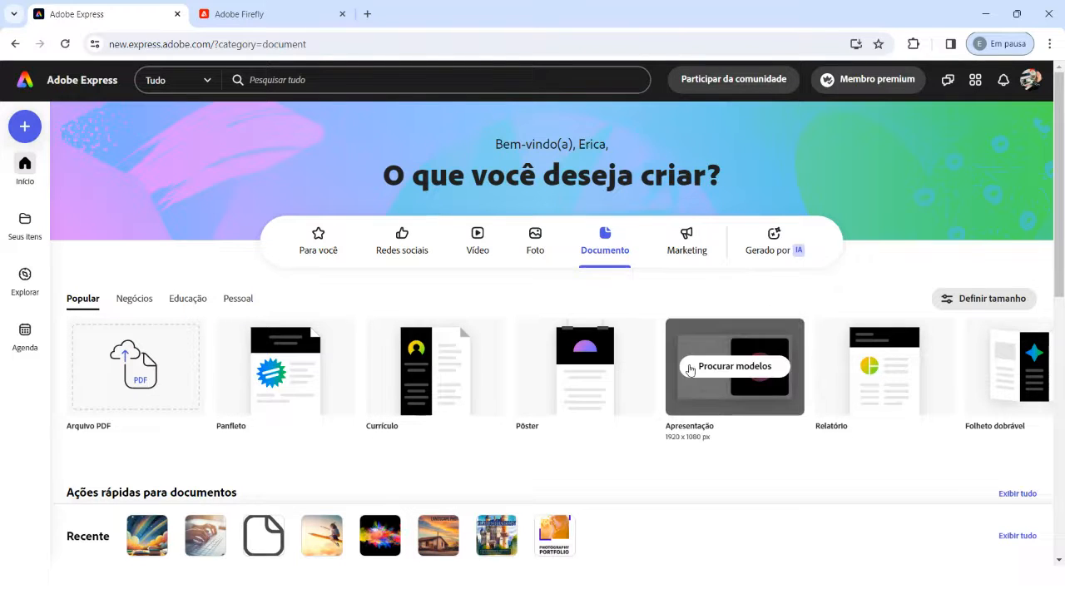
pyautogui.click(673, 251)
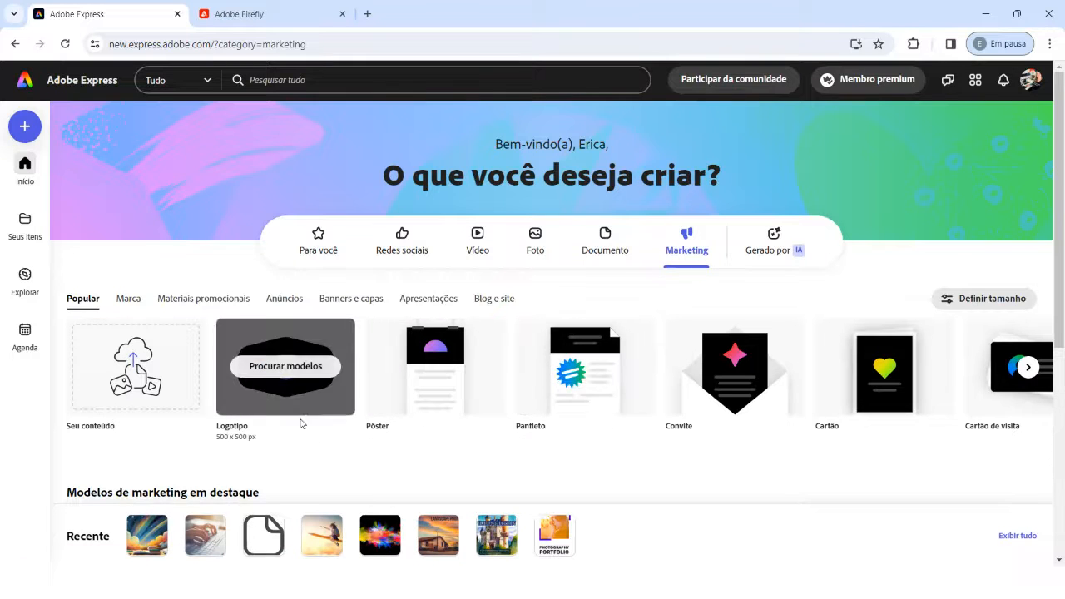
pyautogui.scroll(-1, 774, 432)
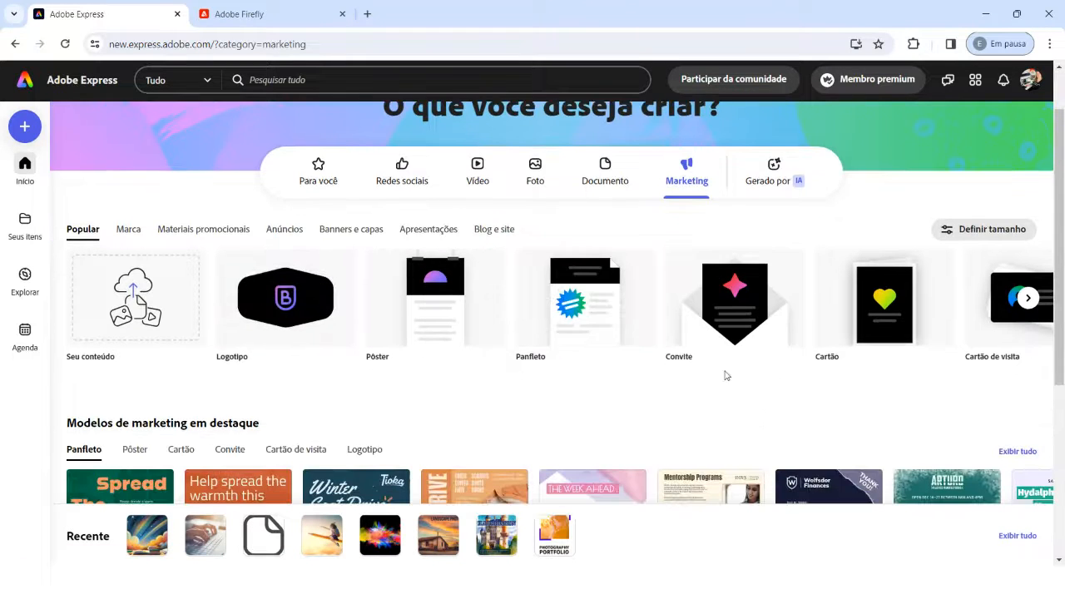
pyautogui.scroll(-3, 358, 432)
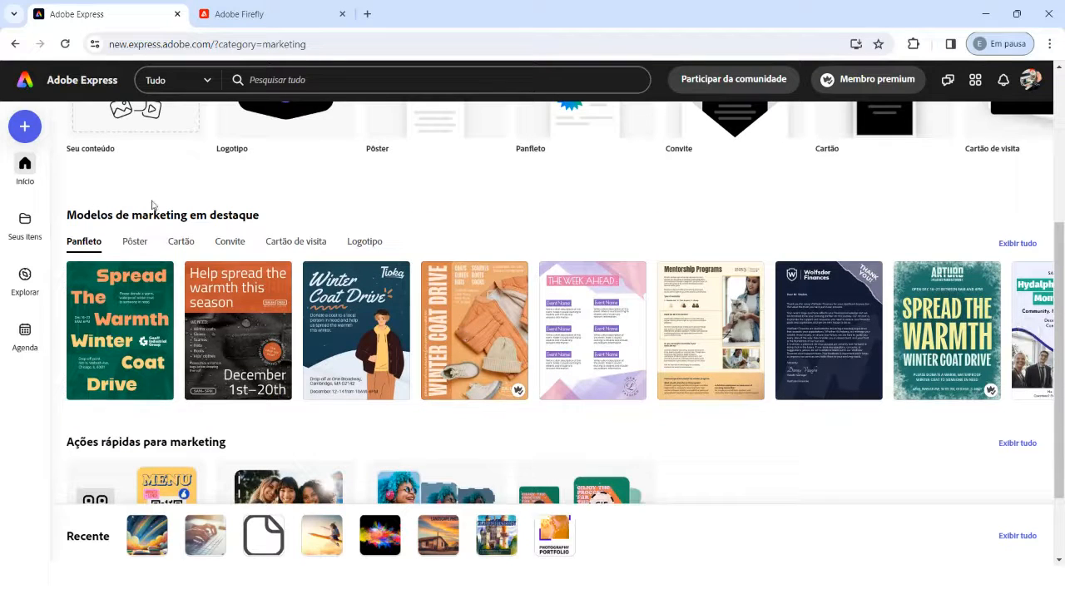
pyautogui.scroll(4, 250, 249)
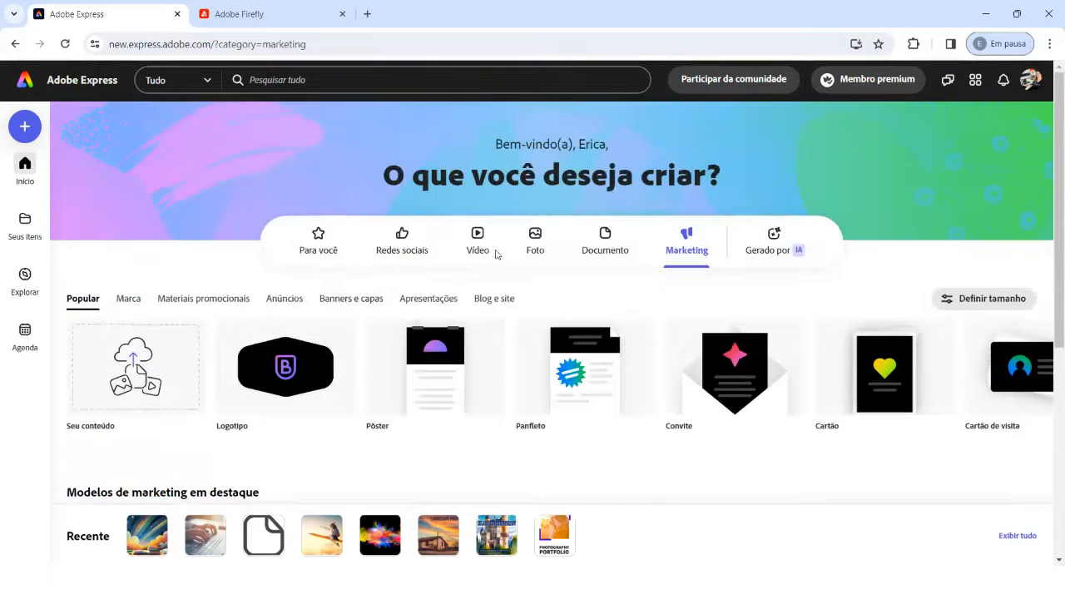
# Step: Review the featured social media templates and the quick actions available for videos
pyautogui.click(402, 236)
pyautogui.scroll(-3, 394, 314)
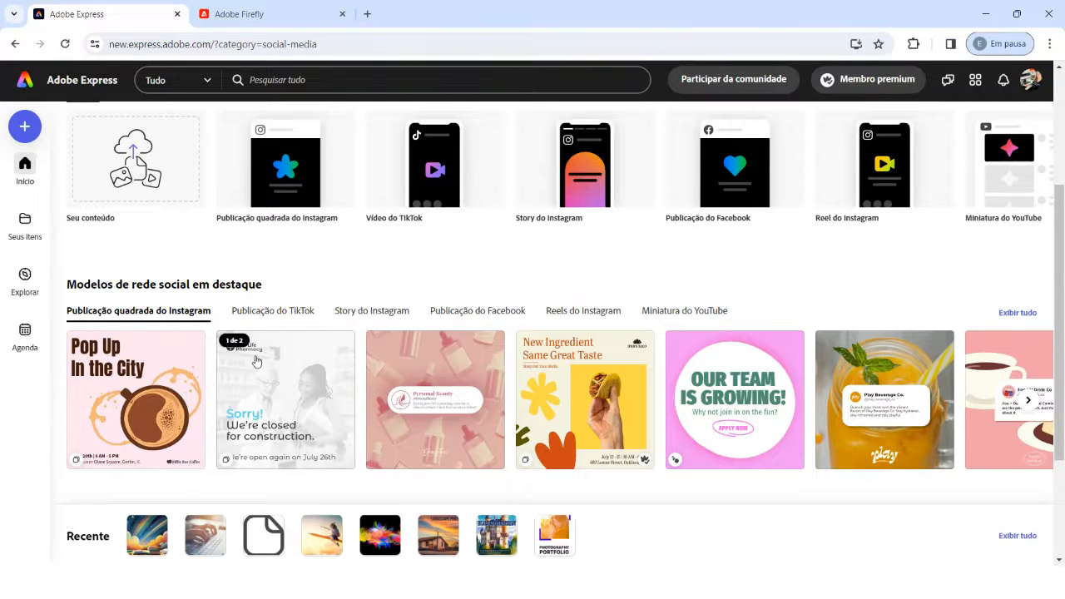
pyautogui.scroll(3, 221, 364)
pyautogui.click(477, 241)
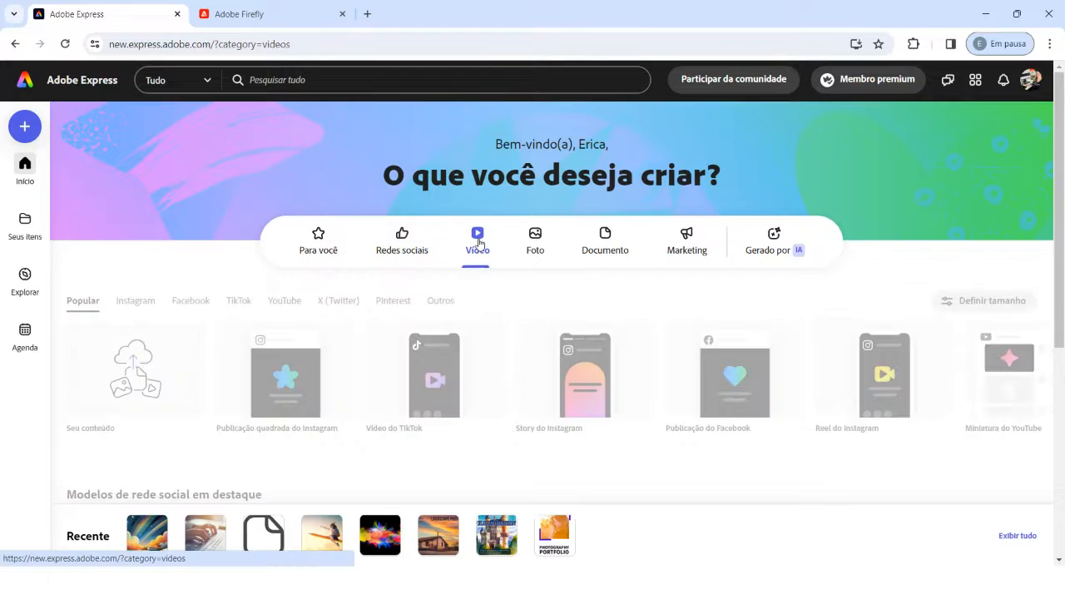
pyautogui.scroll(-3, 475, 255)
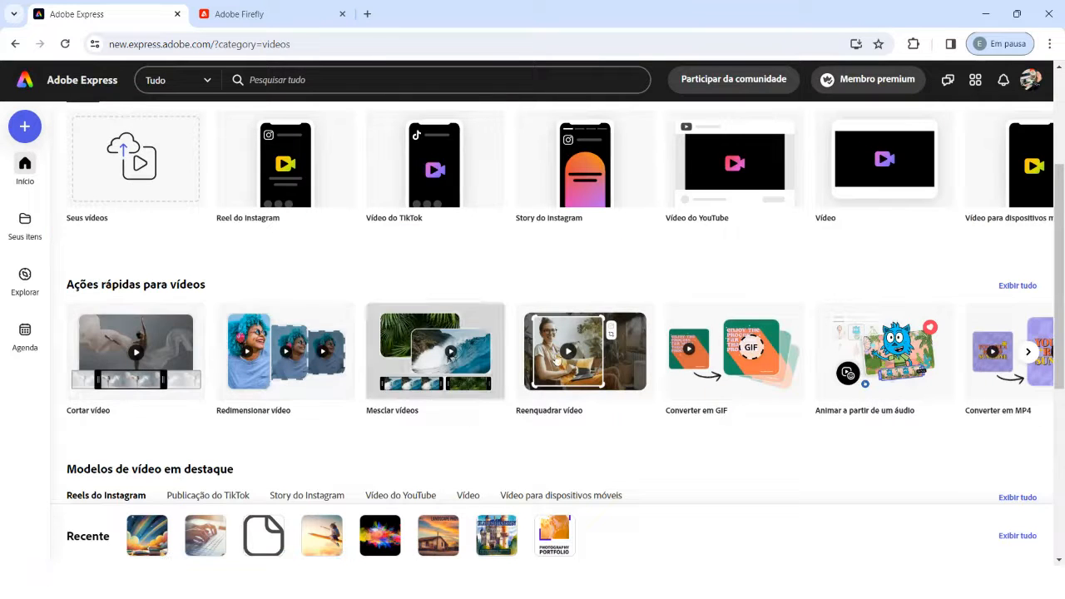
pyautogui.scroll(3, 748, 346)
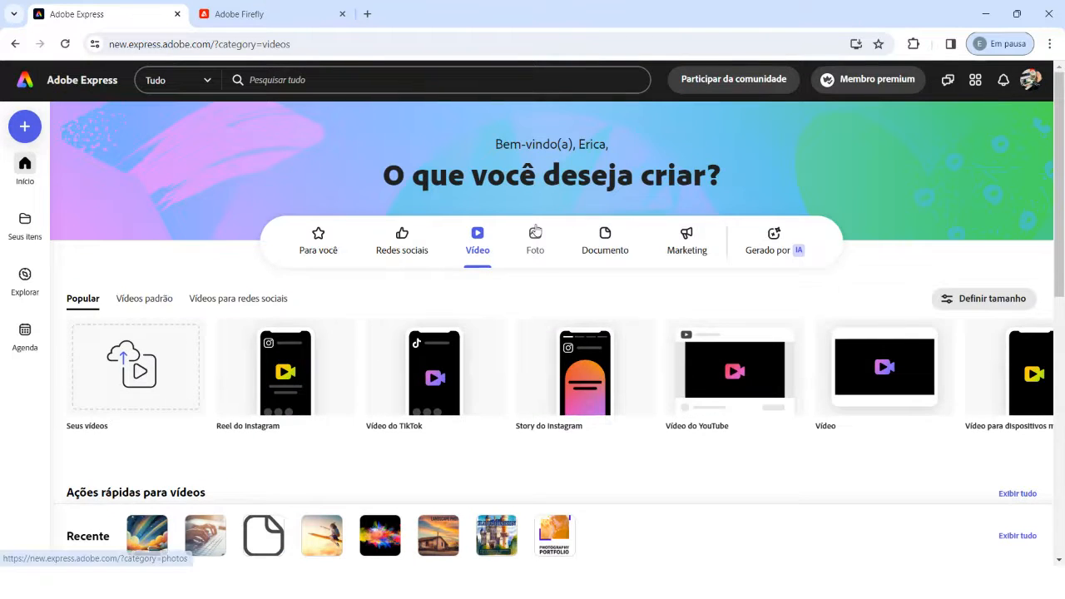
# Step: Review the creation formats and quick actions available for photos
pyautogui.click(535, 242)
pyautogui.scroll(-3, 467, 334)
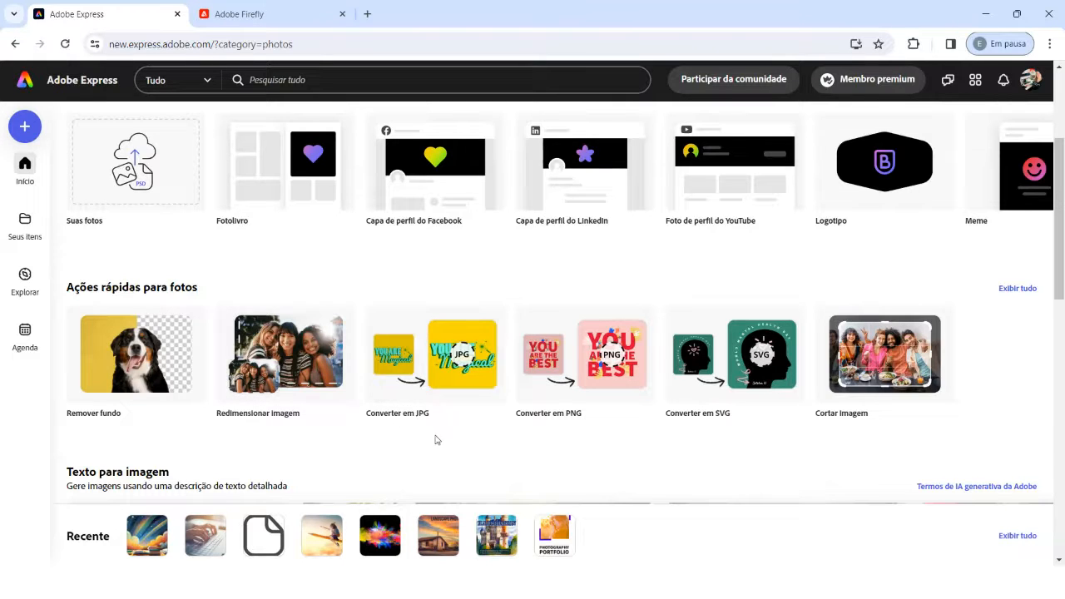
pyautogui.scroll(1, 614, 423)
pyautogui.scroll(-1, 619, 419)
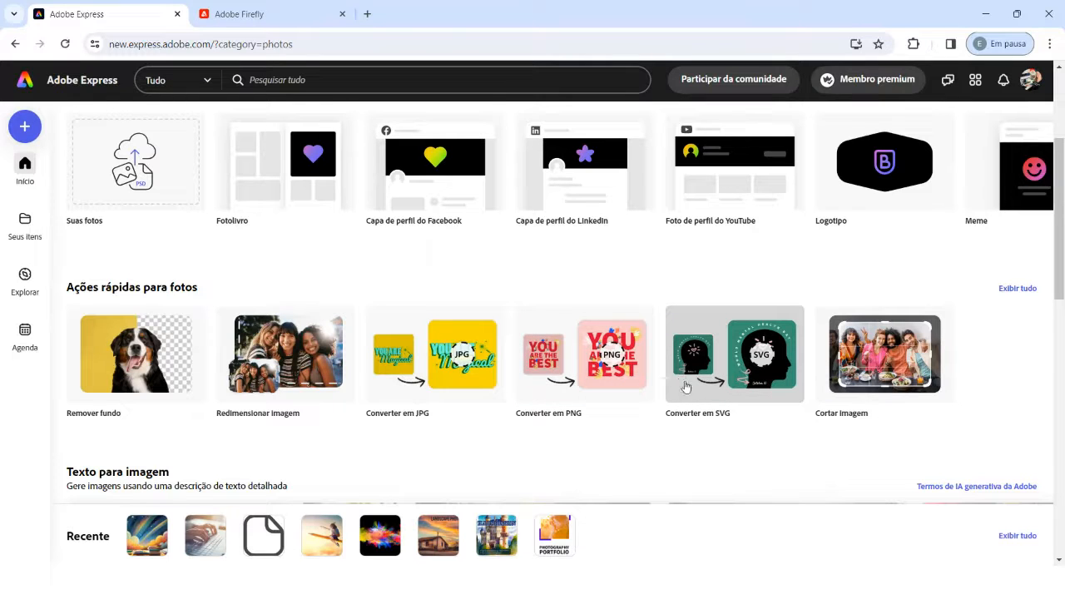
pyautogui.scroll(3, 582, 316)
# Step: Open the square Instagram post template "New Ingredient Same Great Taste" from the featured social media templates
pyautogui.click(394, 246)
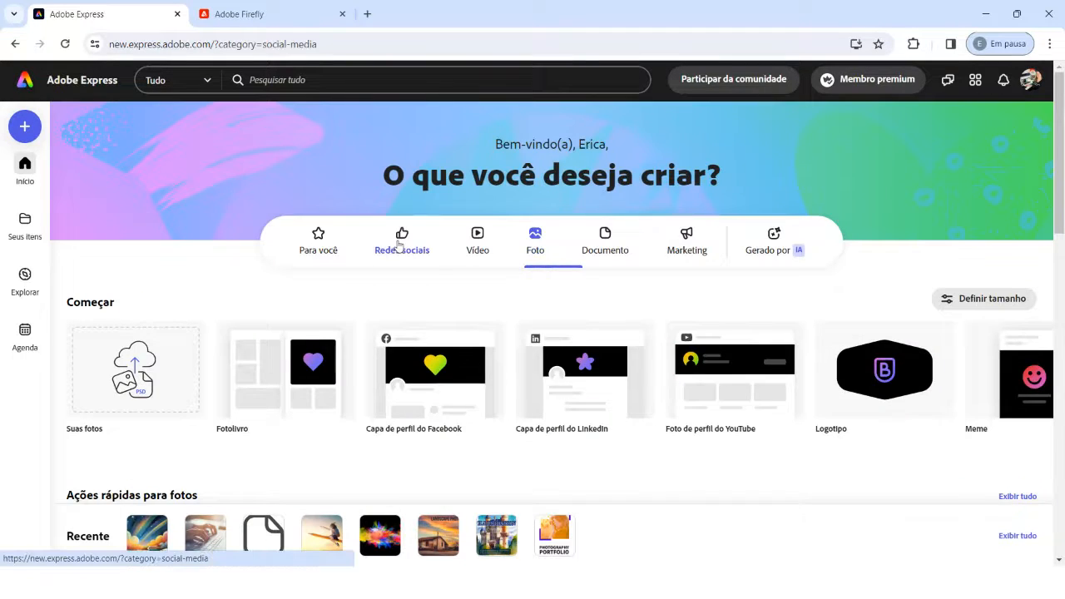
pyautogui.scroll(-2, 400, 265)
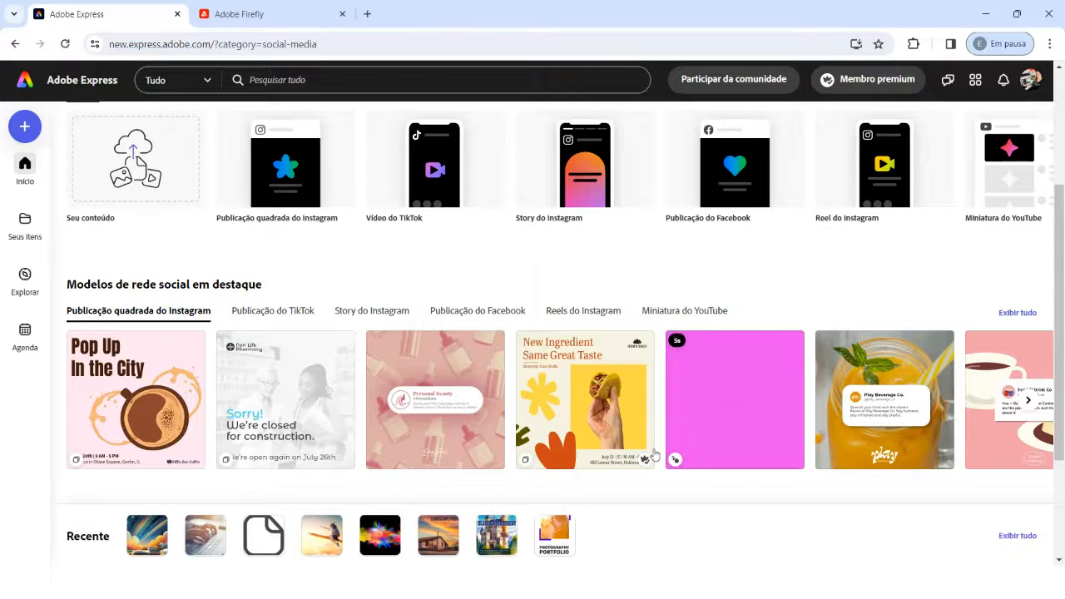
pyautogui.click(599, 389)
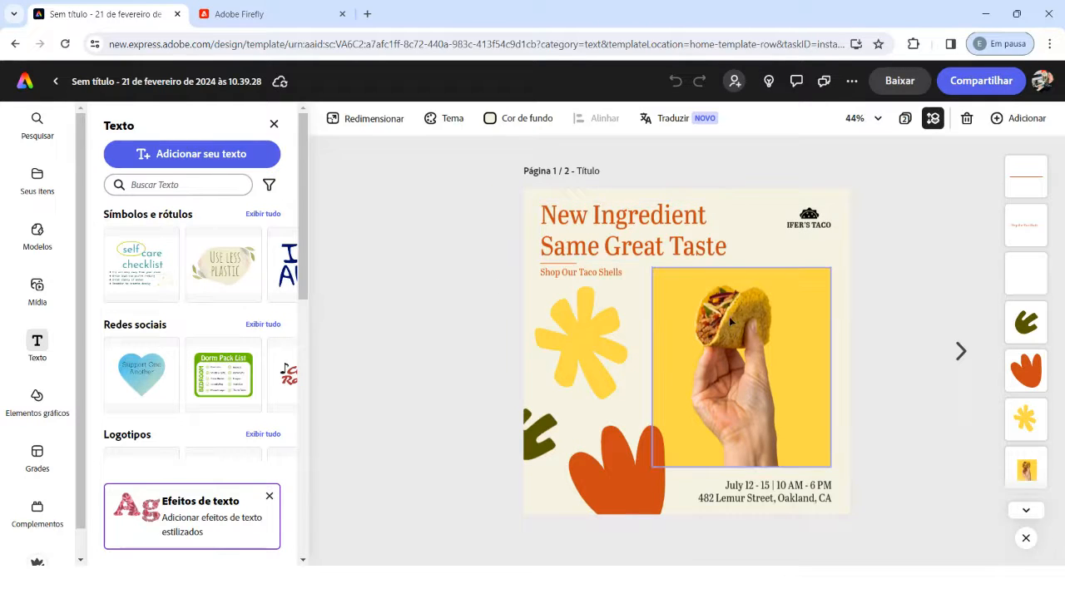
# Step: Select the orange leaf-like shape of the taco post through its layer thumbnail
pyautogui.scroll(-2, 1032, 450)
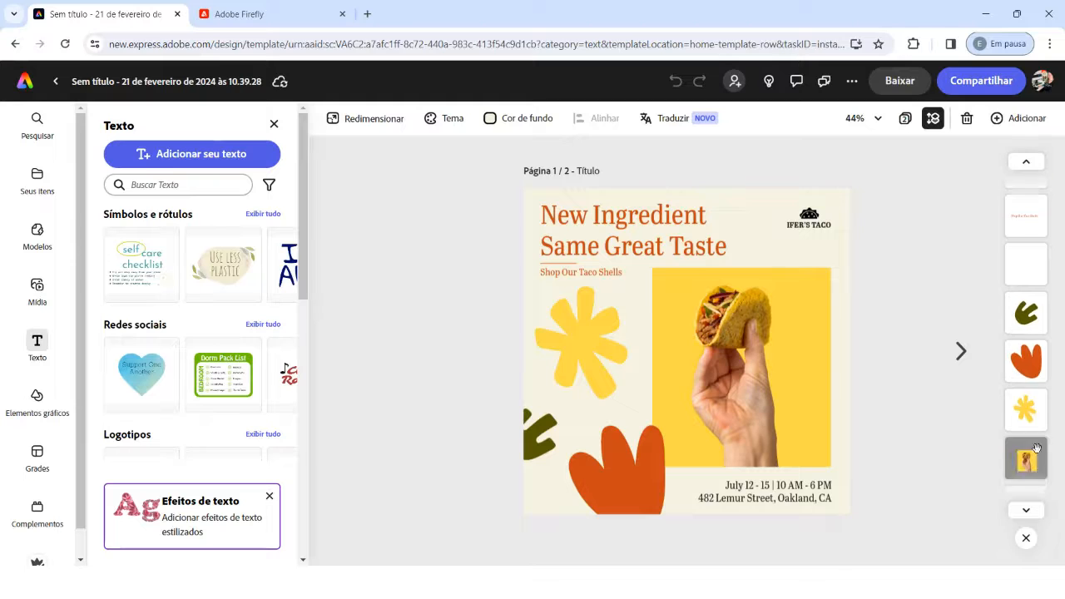
pyautogui.scroll(2, 1032, 416)
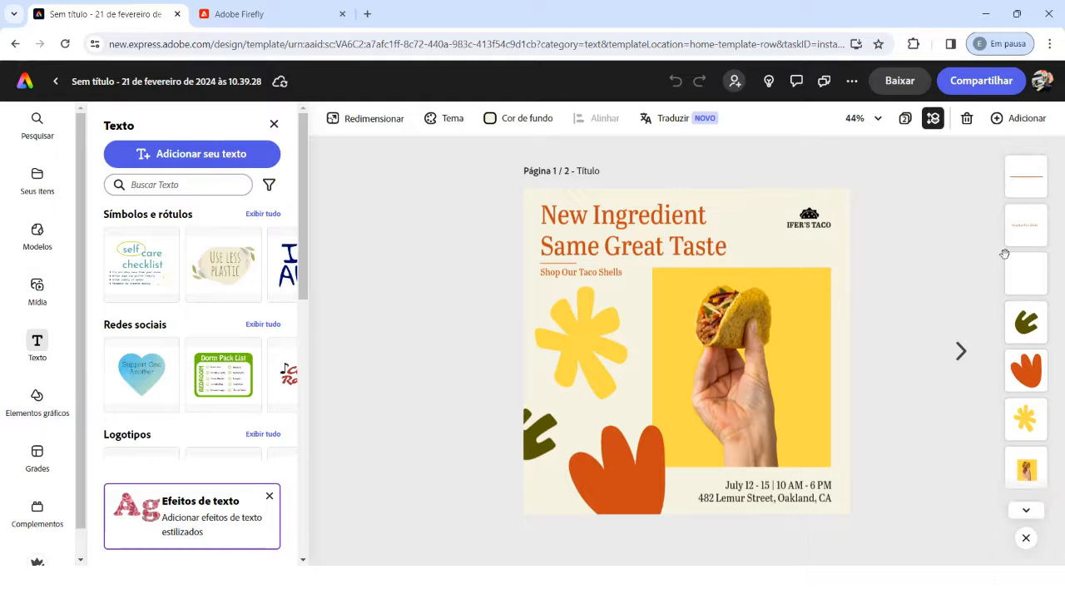
pyautogui.click(1025, 370)
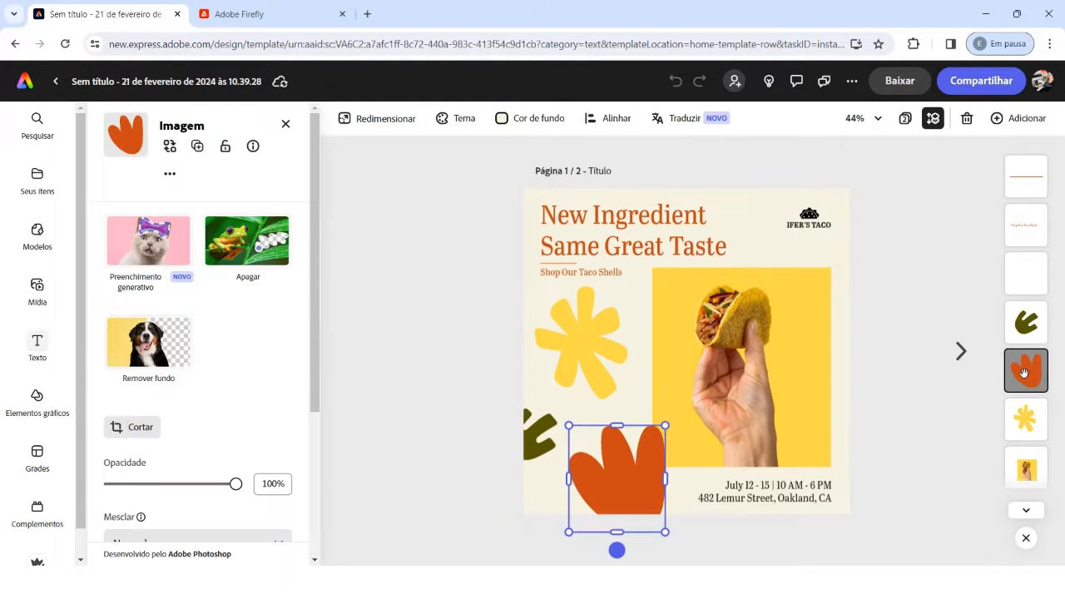
# Step: Select the yellow flower, the taco photo and the headline one after another, and clear the selection
pyautogui.click(619, 389)
pyautogui.click(727, 344)
pyautogui.click(676, 248)
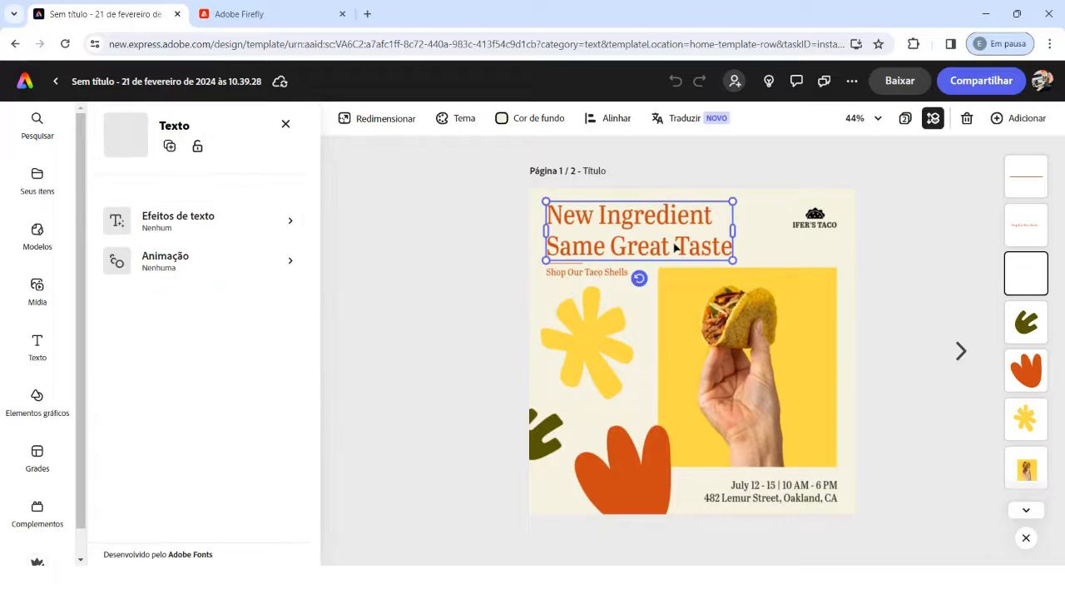
pyautogui.click(874, 241)
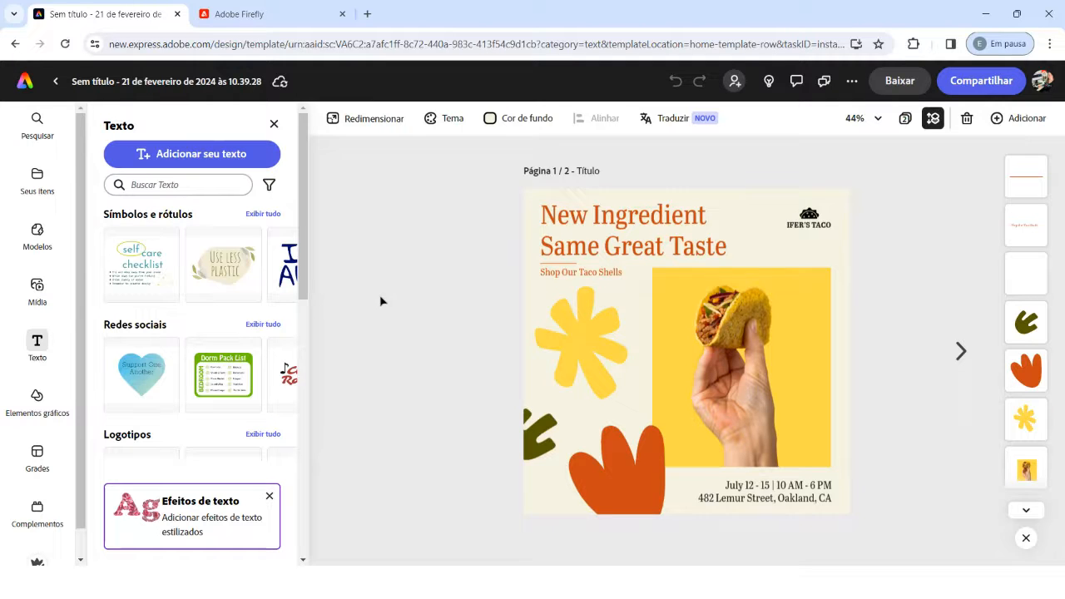
# Step: Replace the headline with "Live EDUC" on the first line and "Inteligencia Artificial" on the second
pyautogui.click(630, 222)
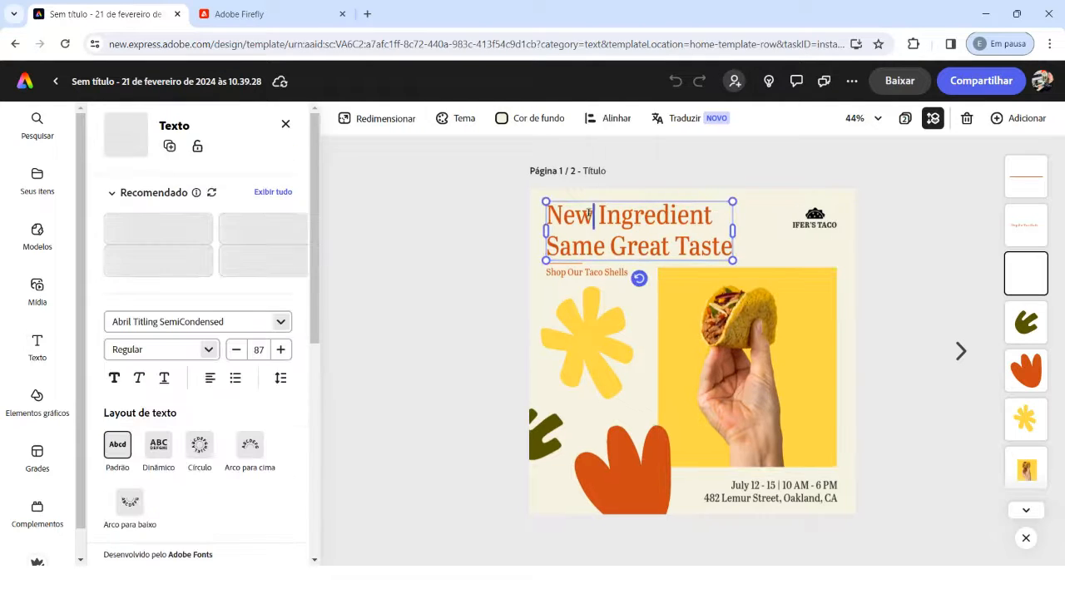
pyautogui.doubleClick(554, 215)
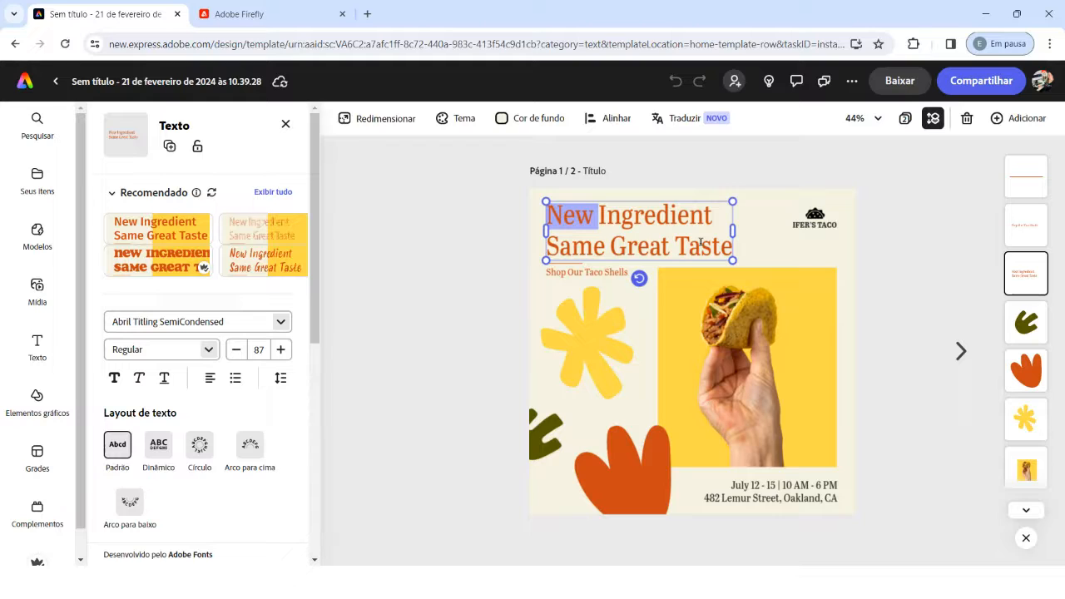
pyautogui.hotkey('ctrl', 'a')
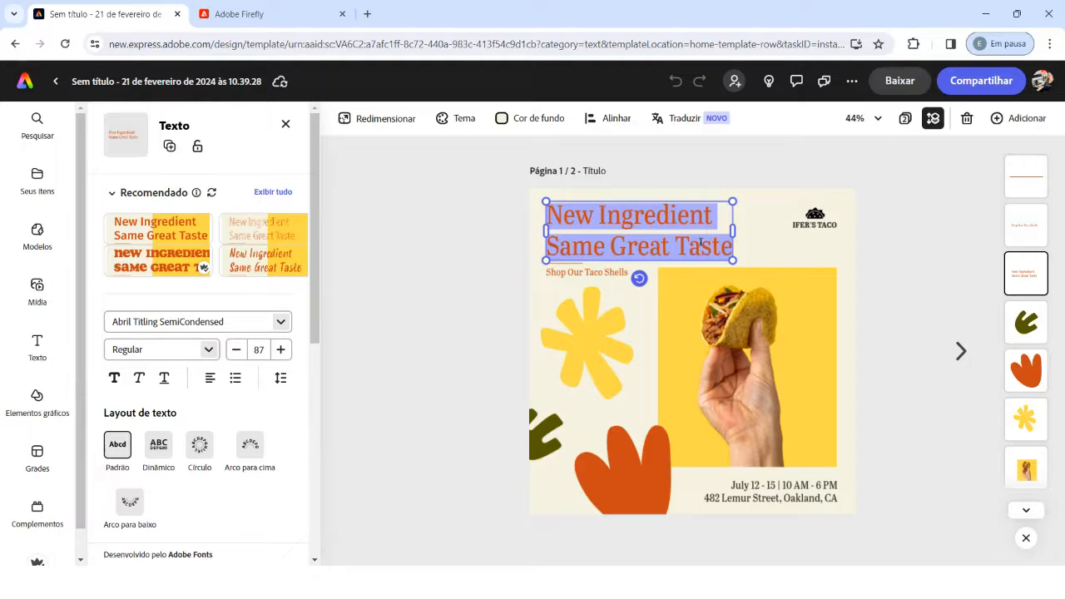
pyautogui.write('Live EDUC')
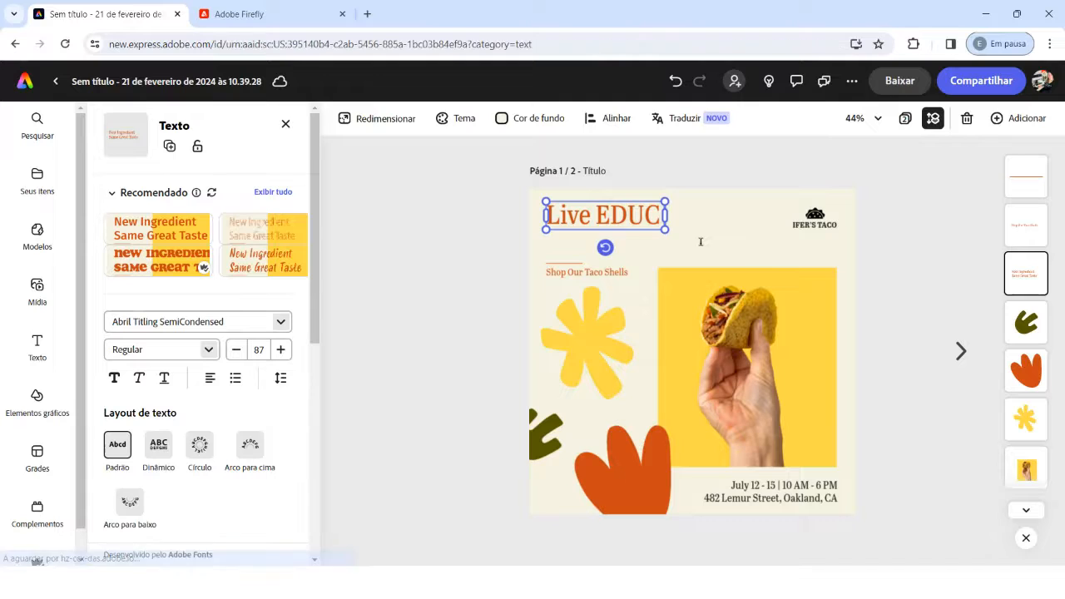
pyautogui.press('Return')
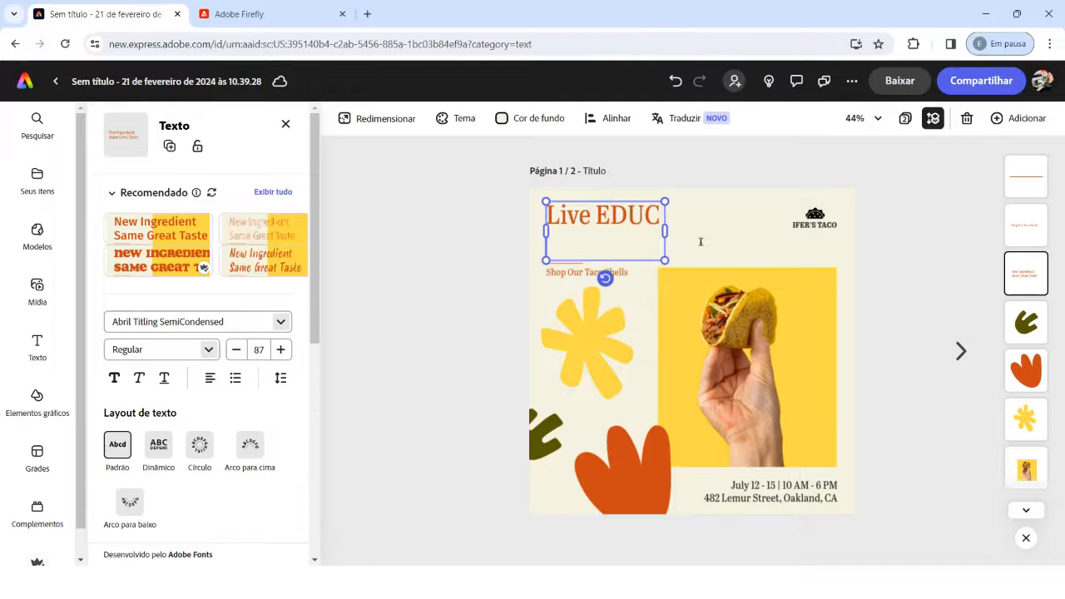
pyautogui.write('Inteligencia')
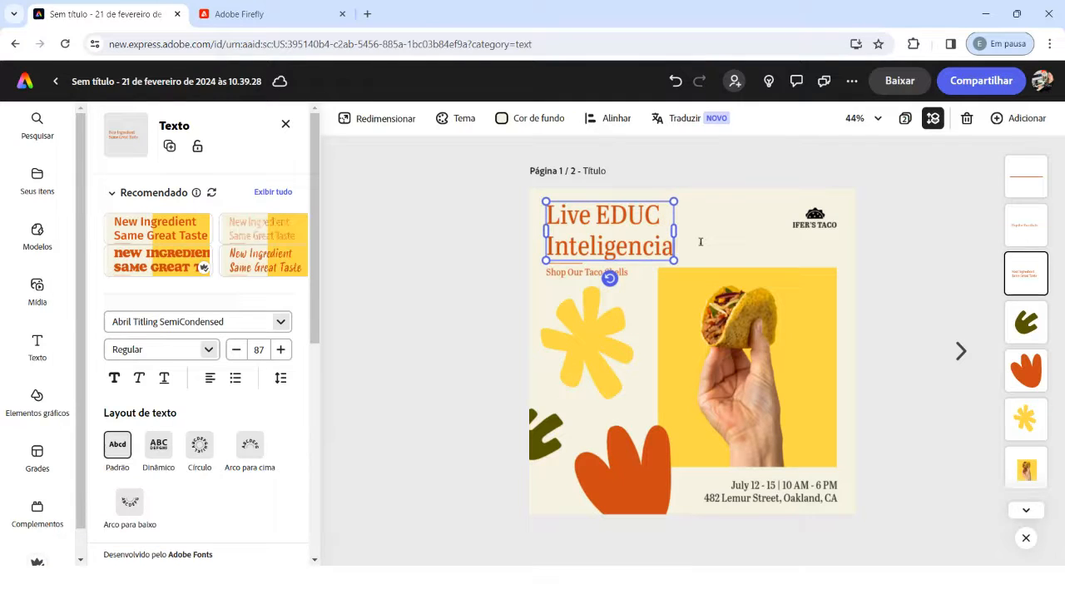
pyautogui.write(' Artificial')
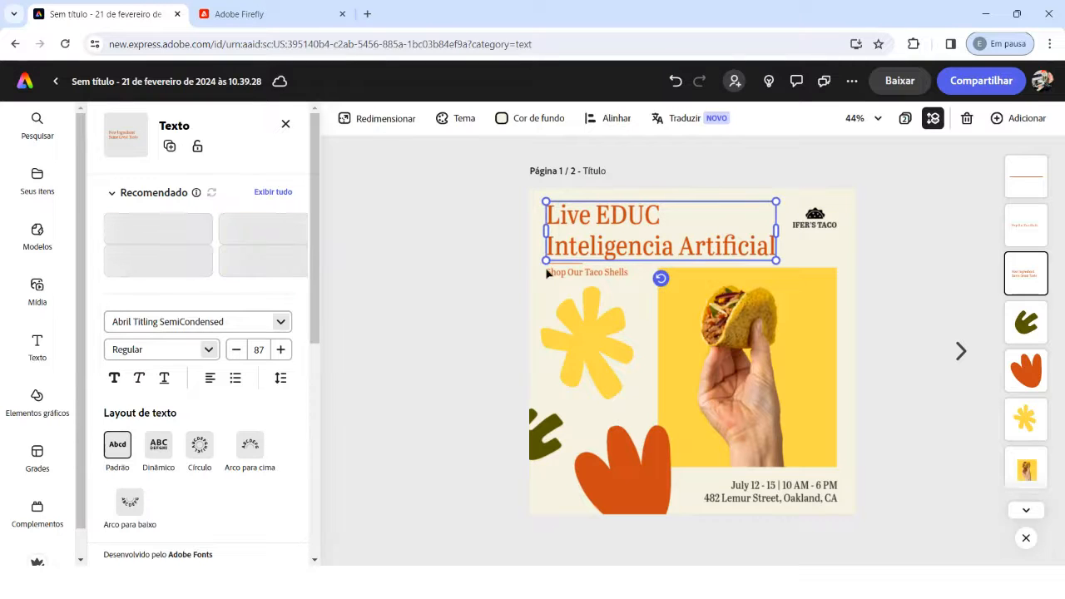
# Step: Replace the subtitle "Shop Our Taco Shells" with "by" followed by the presenter's full name
pyautogui.doubleClick(574, 274)
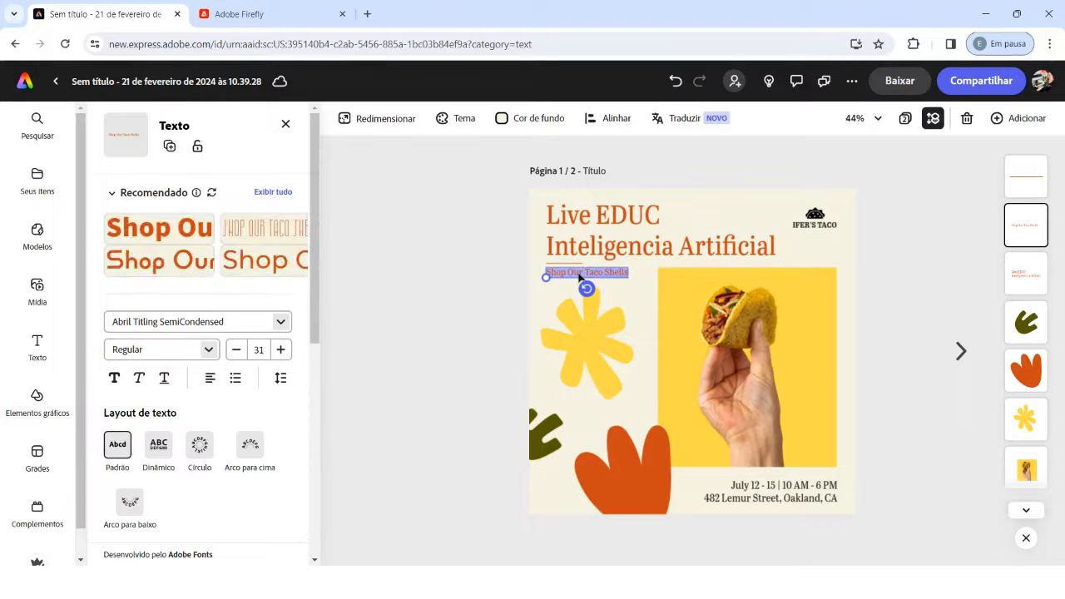
pyautogui.write('by Erica Dal Bello')
pyautogui.click(576, 272)
pyautogui.write('a')
# Step: Select the taco photo and look through the personal files and the brand library for replacement images
pyautogui.click(753, 308)
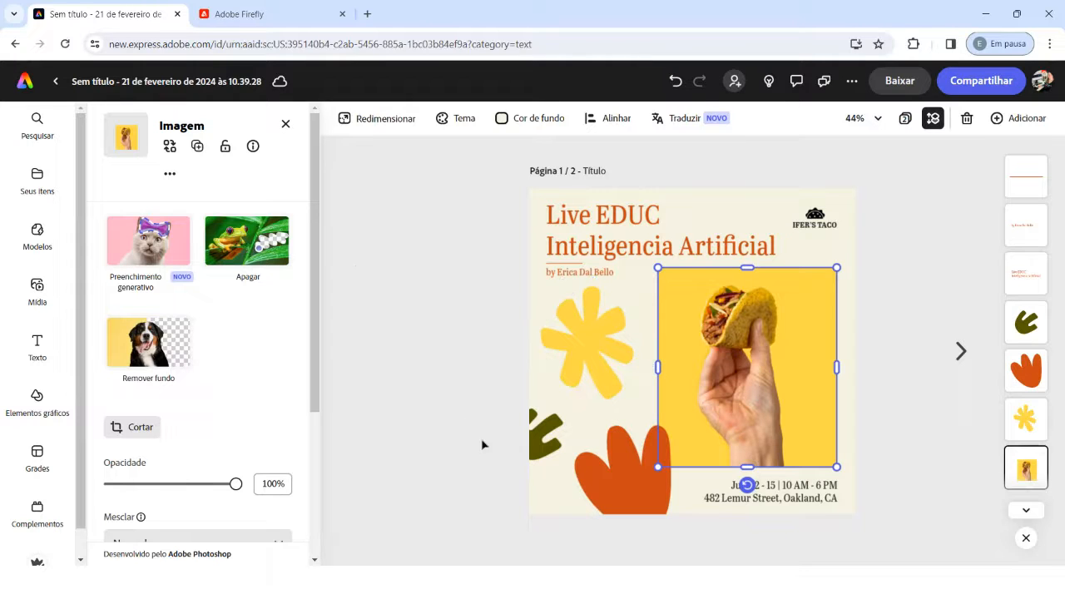
pyautogui.click(37, 176)
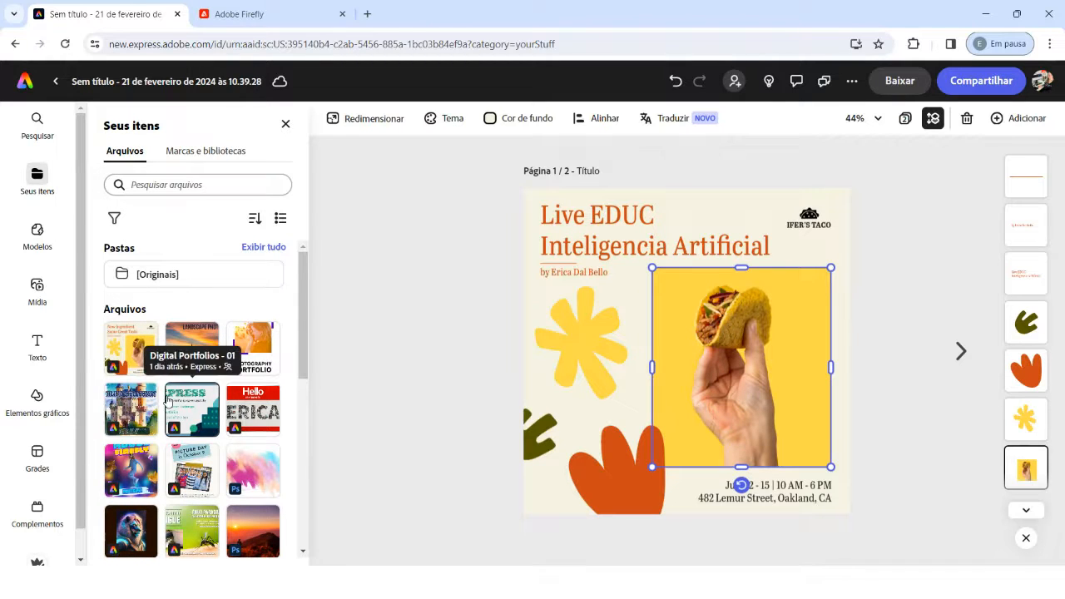
pyautogui.click(178, 156)
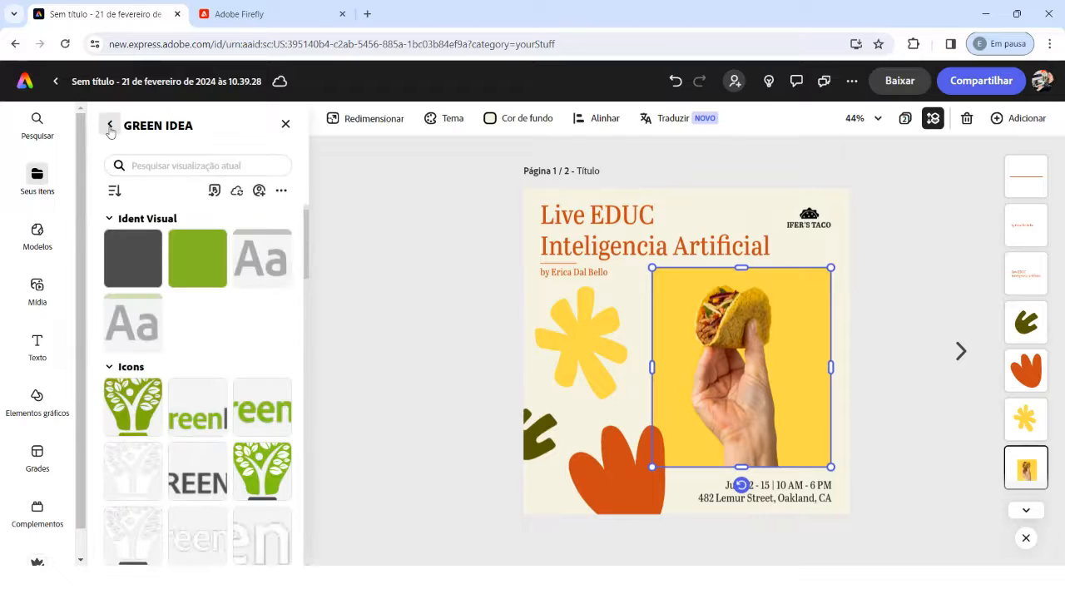
pyautogui.click(110, 126)
pyautogui.click(124, 150)
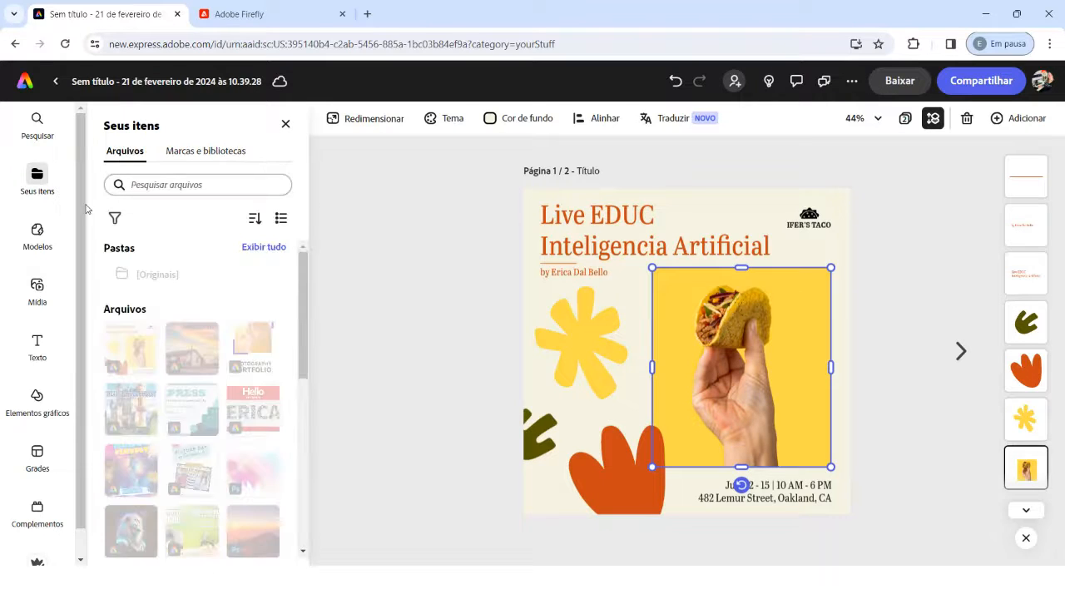
# Step: Look over the stock photos and add a square (1:1) text-to-image placeholder to the post
pyautogui.click(37, 285)
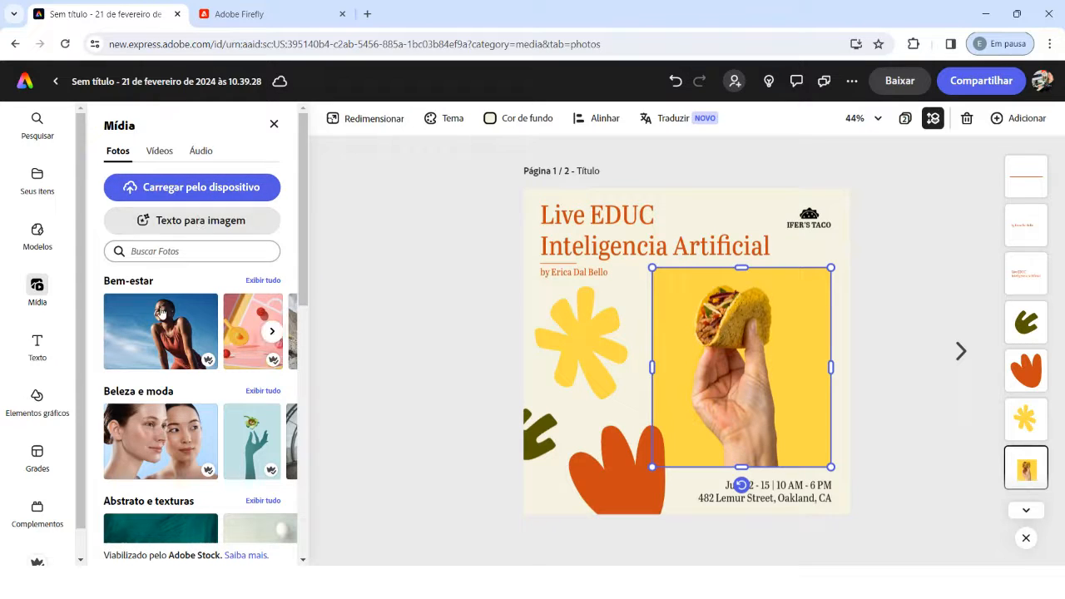
pyautogui.scroll(-3, 196, 428)
pyautogui.scroll(3, 197, 428)
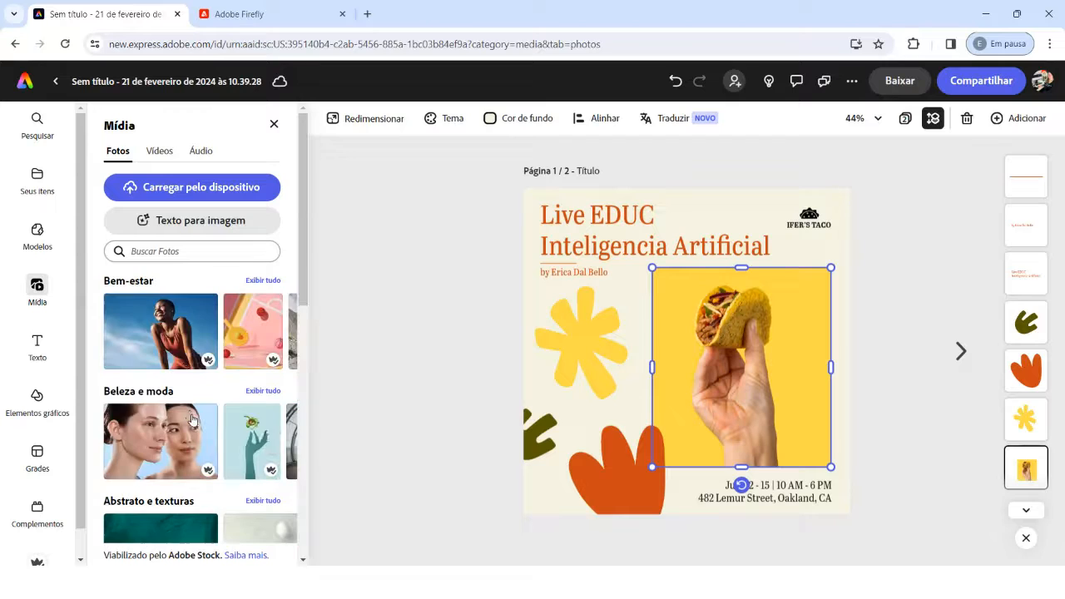
pyautogui.click(176, 225)
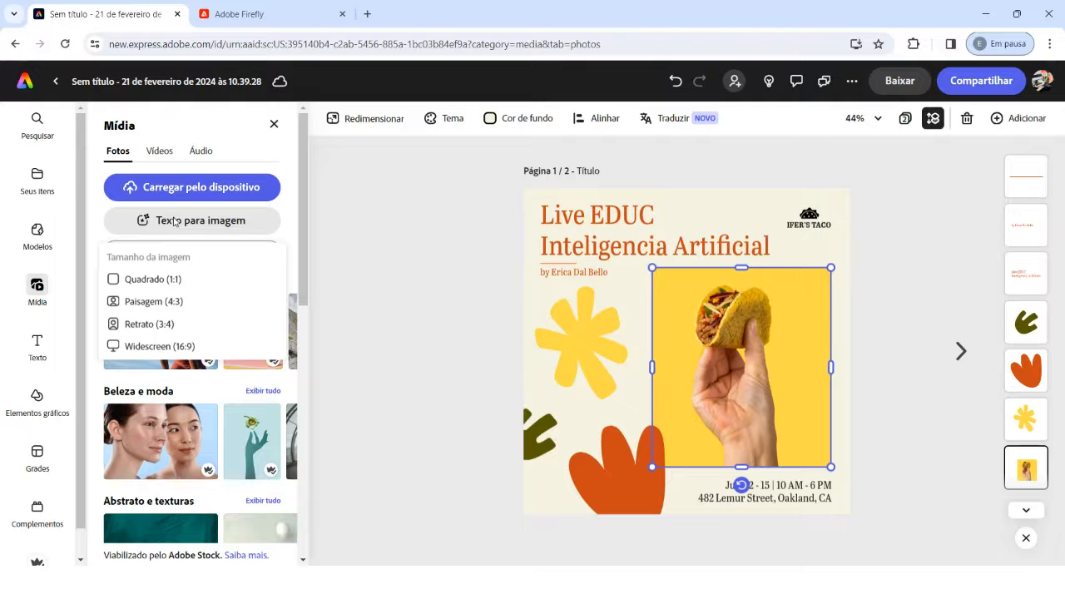
pyautogui.click(164, 280)
# Step: Move and enlarge the text-to-image placeholder to cover the taco photo, and delete the photo beneath it
pyautogui.moveTo(674, 335); pyautogui.dragTo(712, 324)
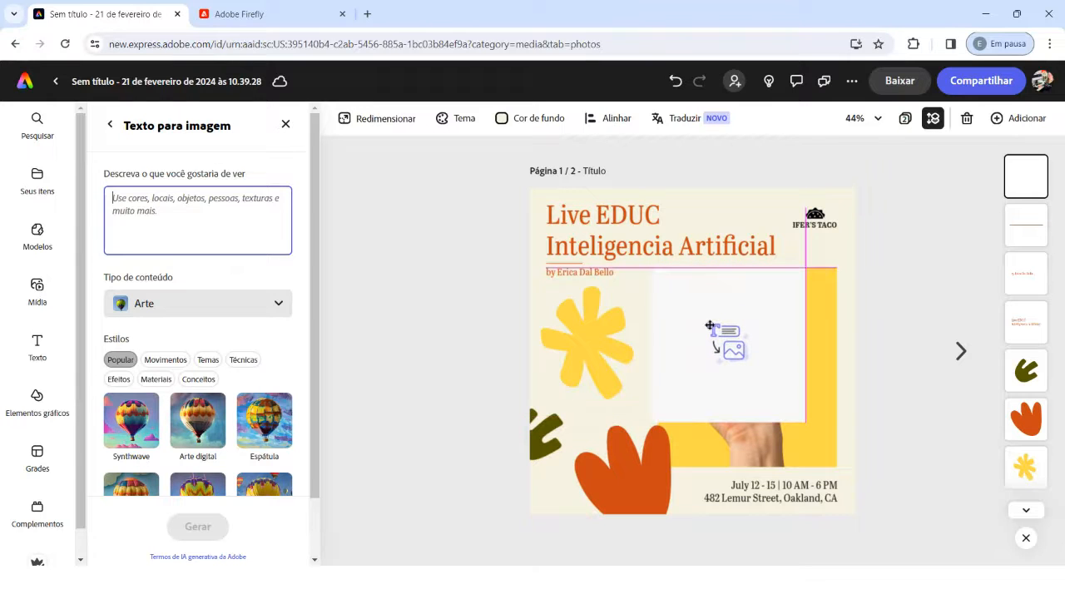
pyautogui.moveTo(802, 426); pyautogui.dragTo(836, 455)
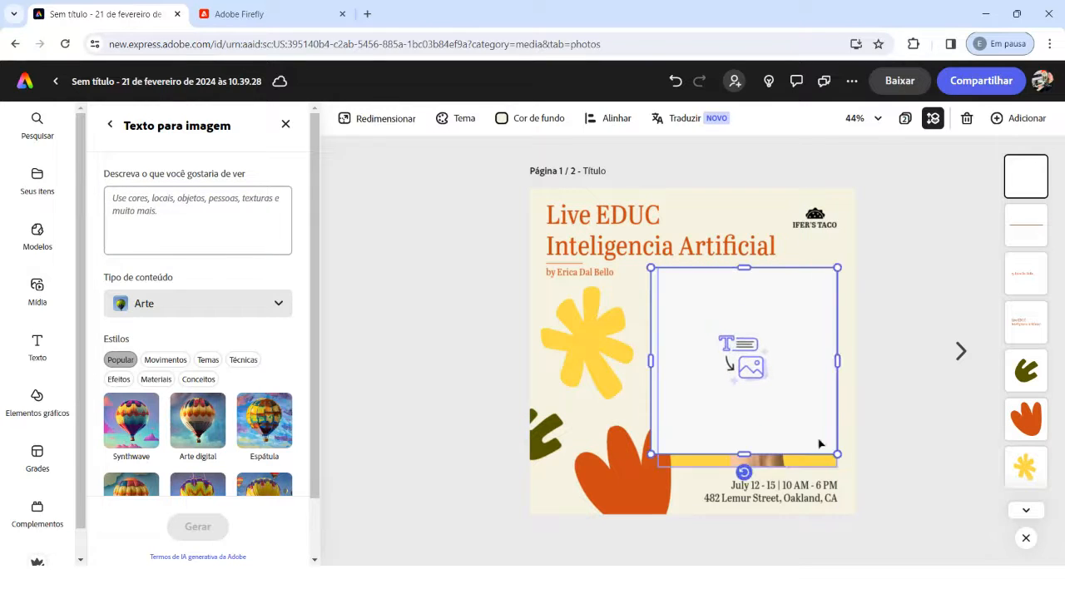
pyautogui.moveTo(802, 405); pyautogui.dragTo(801, 411)
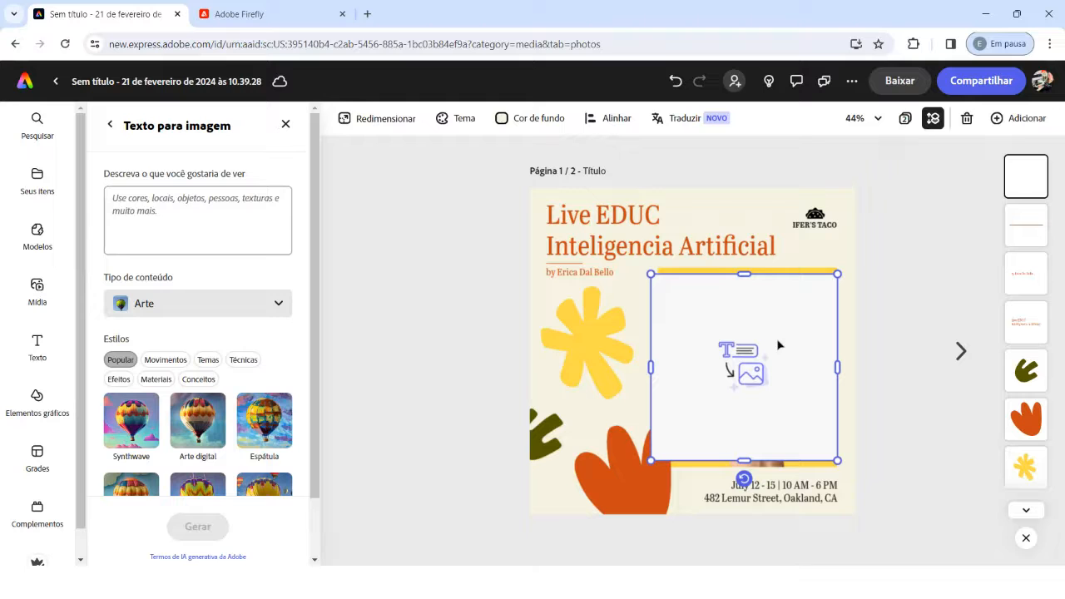
pyautogui.click(770, 269)
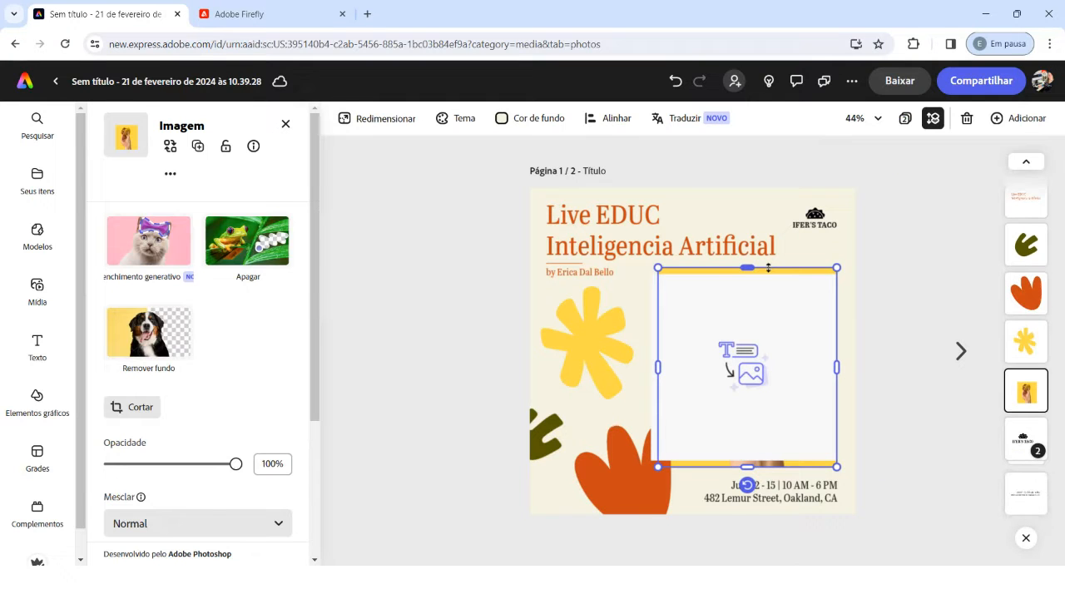
pyautogui.press('Delete')
# Step: Shift the text-to-image placeholder slightly down and place its layer directly below the orange leaf-like shape
pyautogui.click(739, 375)
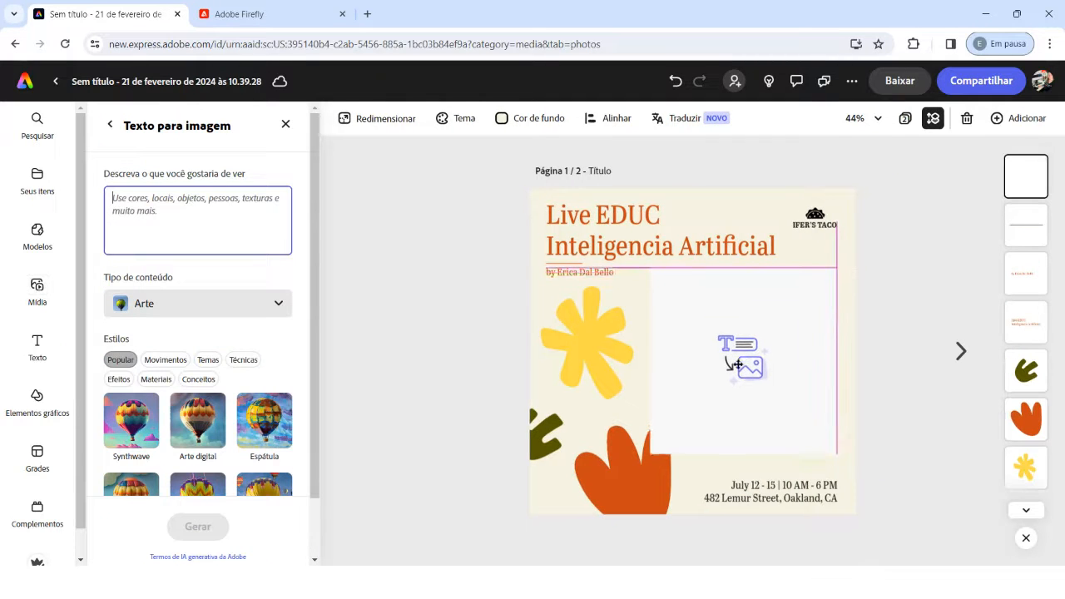
pyautogui.moveTo(745, 376); pyautogui.dragTo(746, 383)
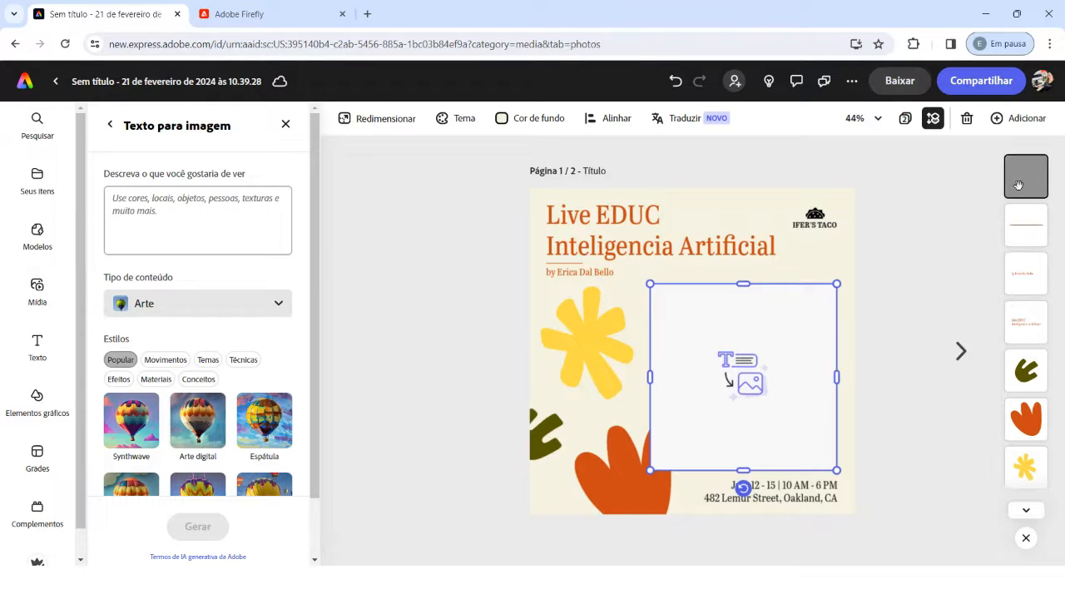
pyautogui.moveTo(1013, 200); pyautogui.dragTo(1027, 424)
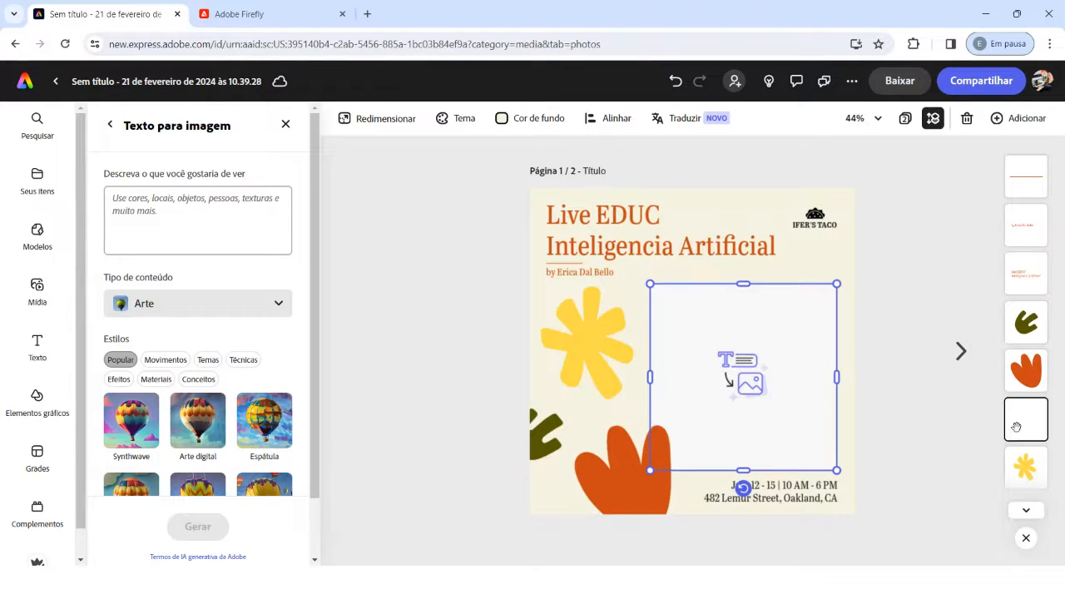
# Step: Examine the content types available for the text-to-image generation, keeping Arte
pyautogui.click(155, 222)
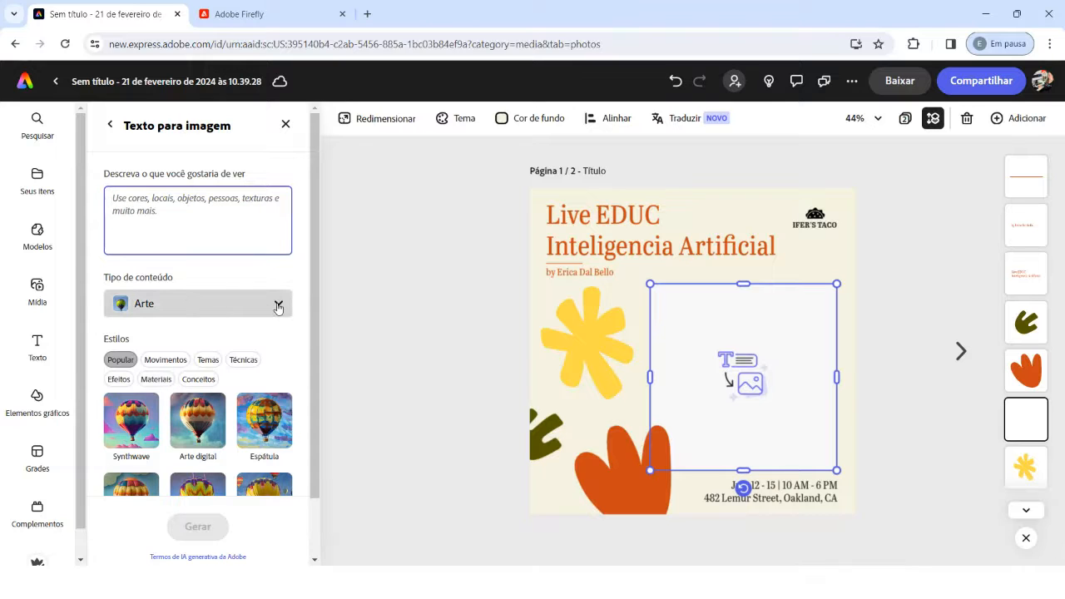
pyautogui.click(280, 304)
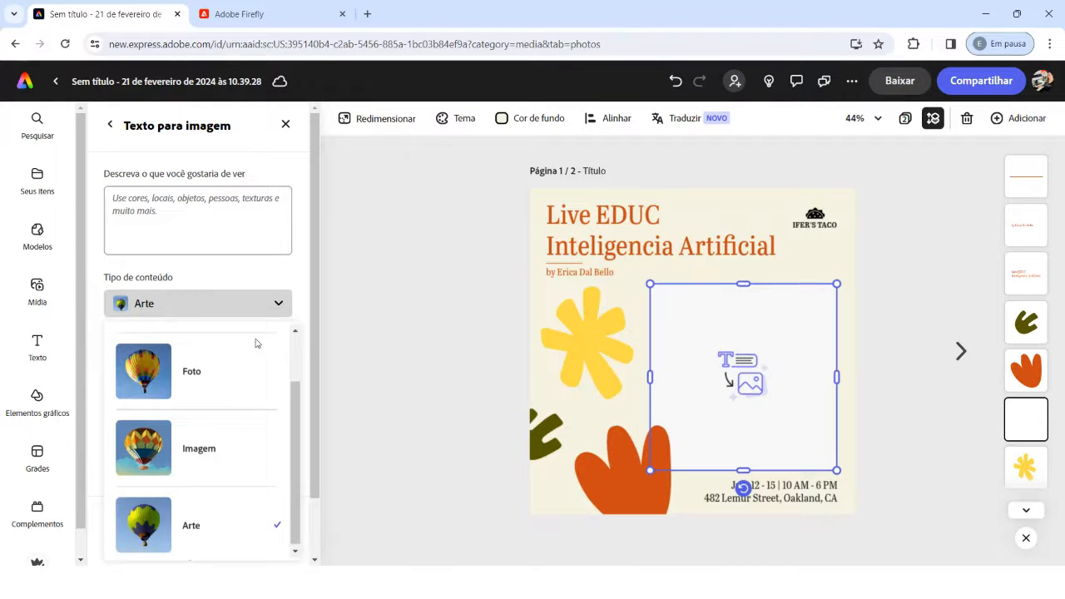
pyautogui.scroll(2, 241, 383)
pyautogui.scroll(-2, 221, 380)
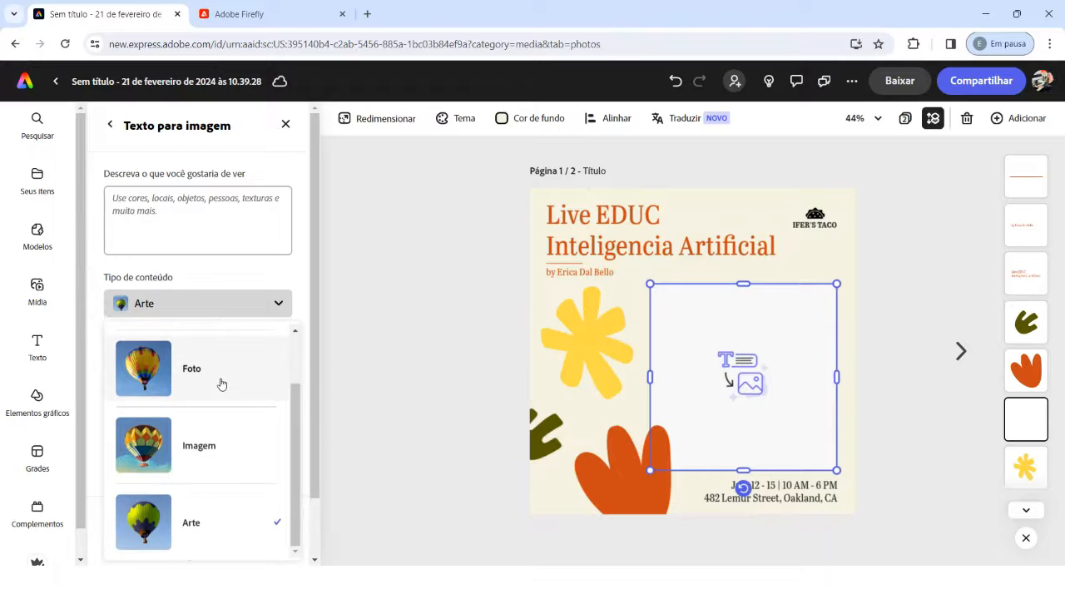
pyautogui.scroll(2, 196, 366)
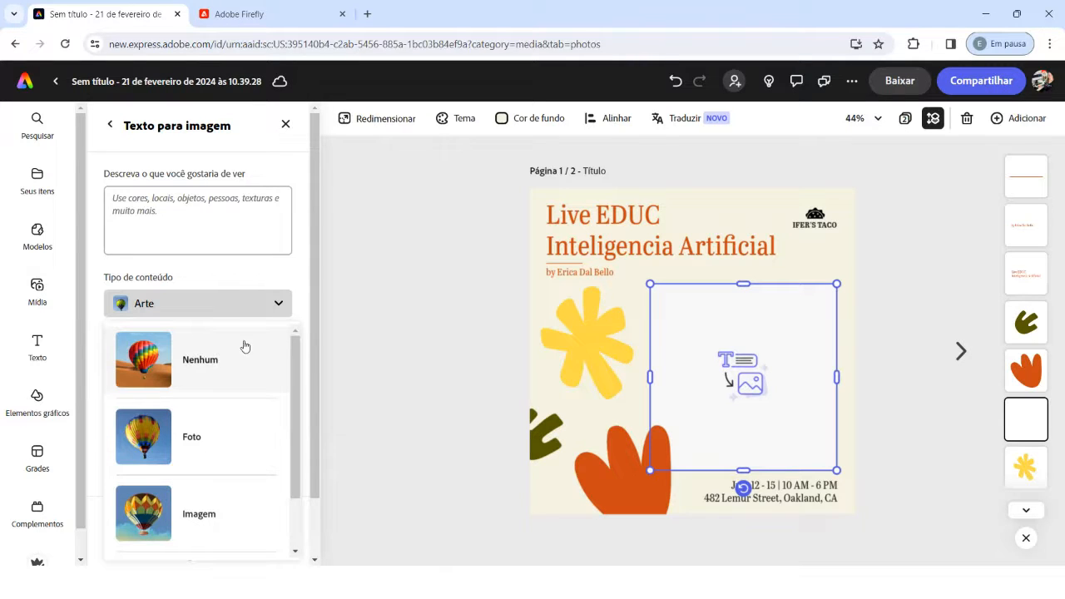
pyautogui.click(262, 279)
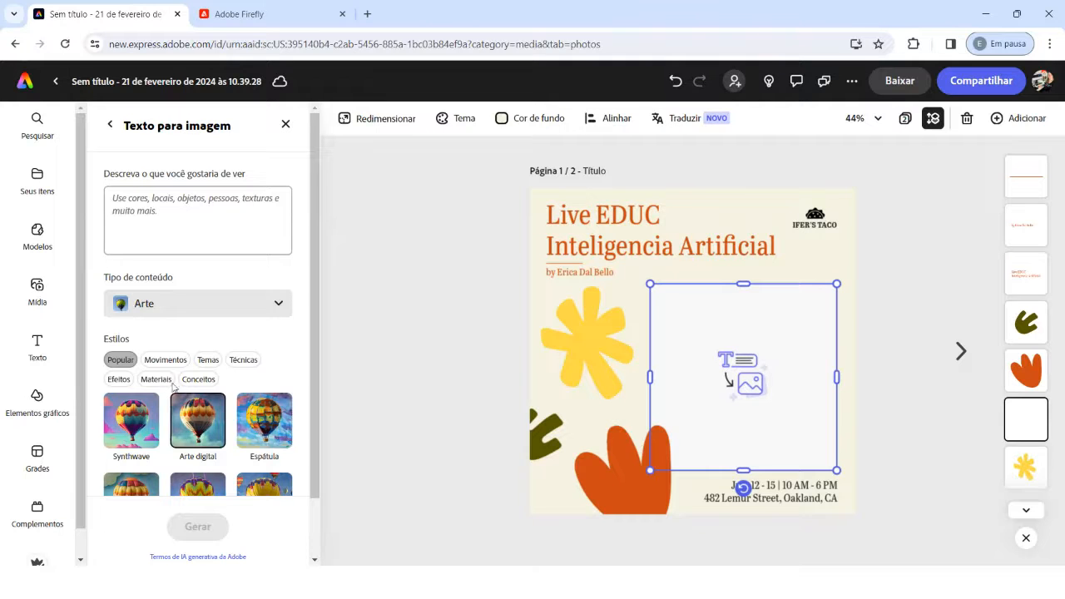
# Step: Review the Popular styles and the Movimentos style category for the generated image
pyautogui.scroll(-1, 211, 399)
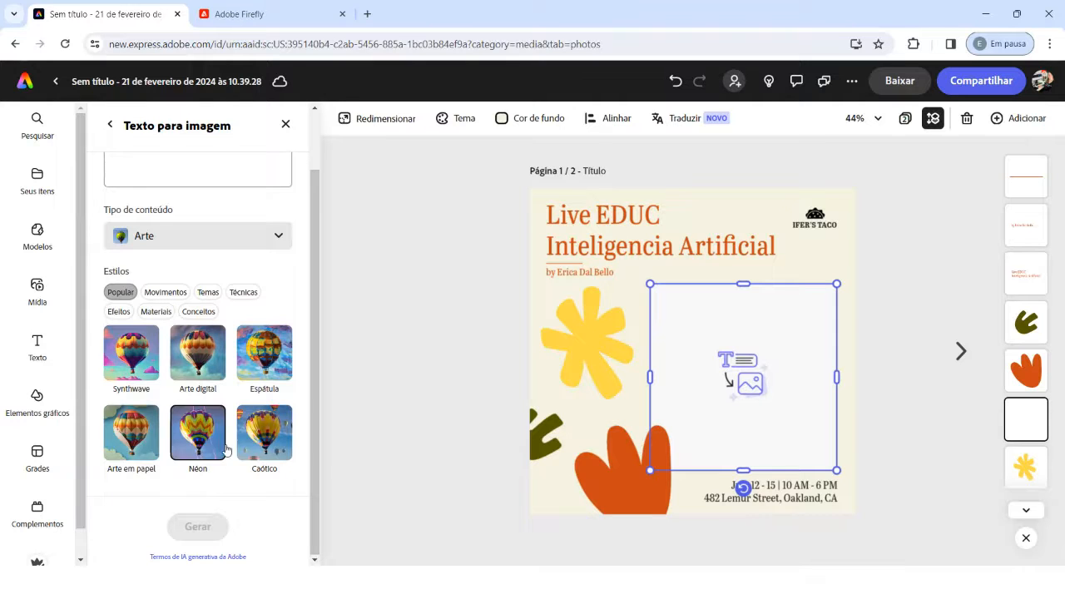
pyautogui.click(163, 295)
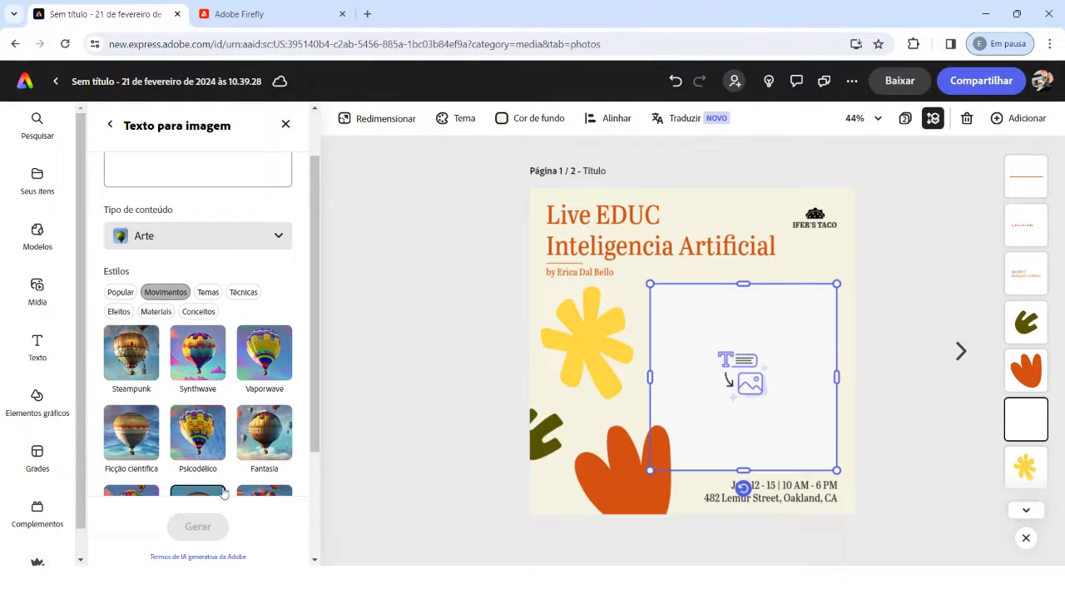
pyautogui.scroll(-2, 236, 461)
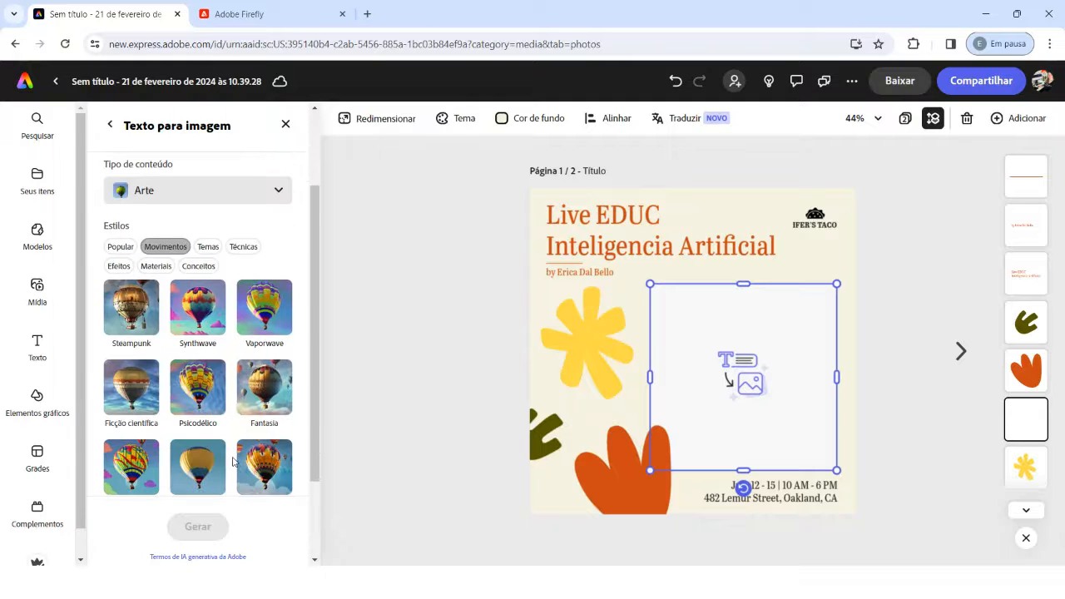
pyautogui.scroll(-1, 283, 394)
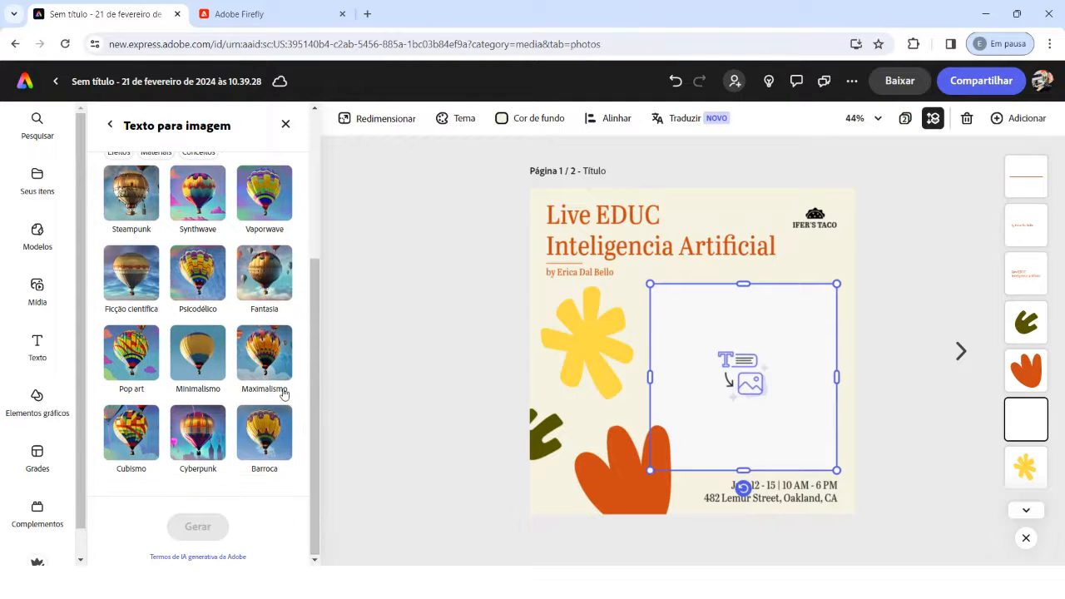
pyautogui.scroll(5, 242, 416)
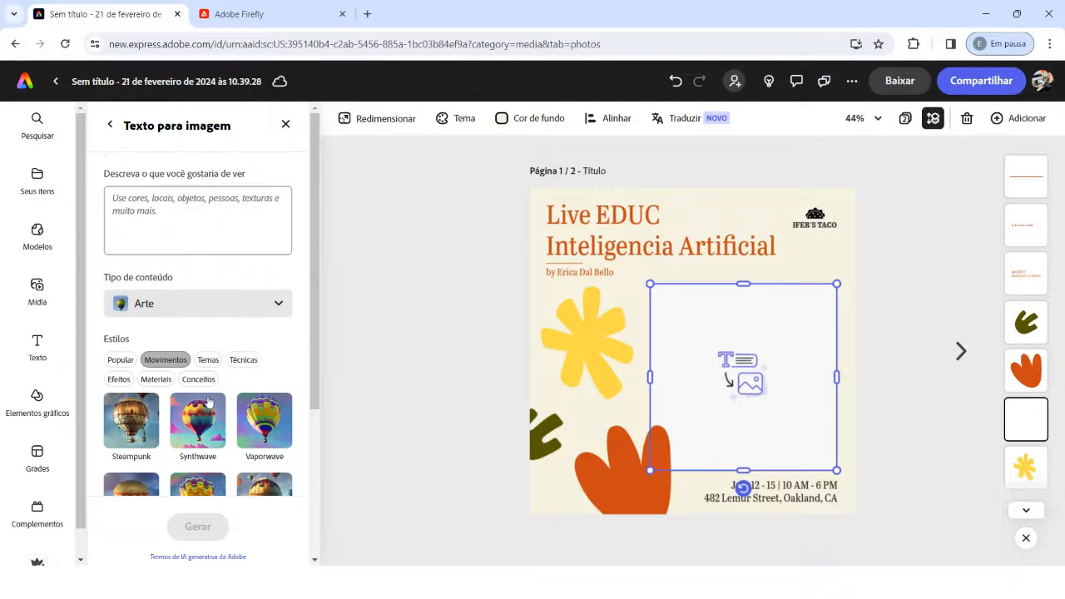
# Step: Review the styles offered in the Temas, Popular and Movimentos categories for the generated image
pyautogui.click(208, 359)
pyautogui.scroll(-5, 213, 383)
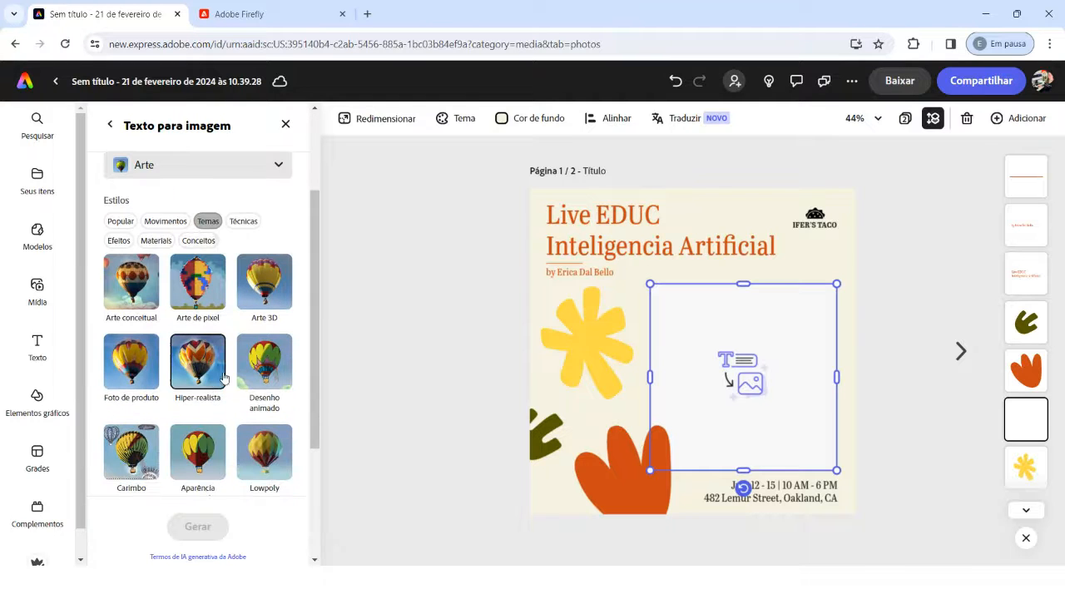
pyautogui.scroll(-3, 248, 354)
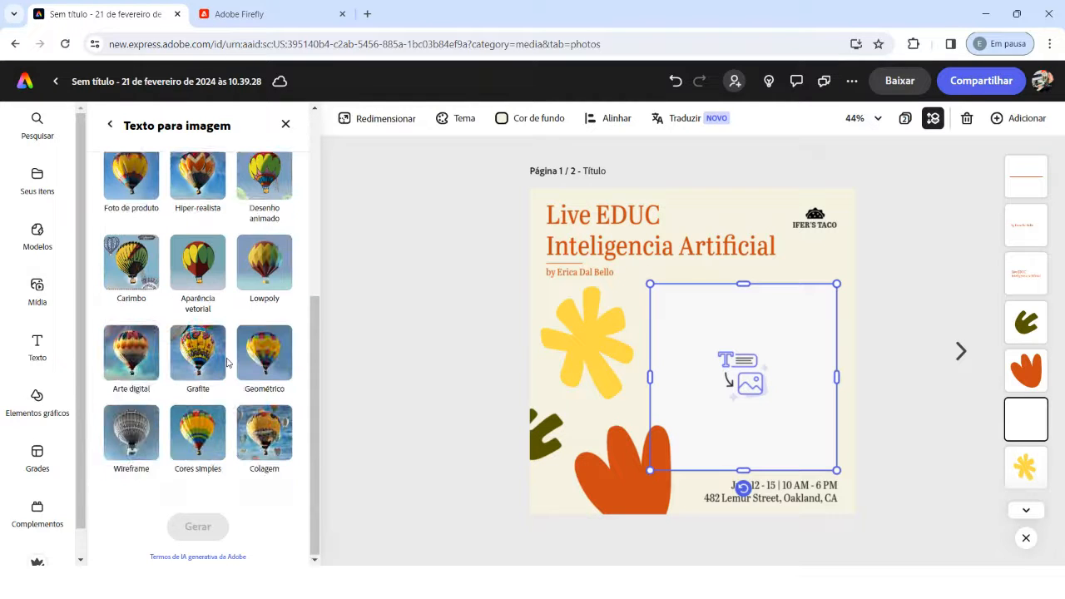
pyautogui.scroll(5, 197, 403)
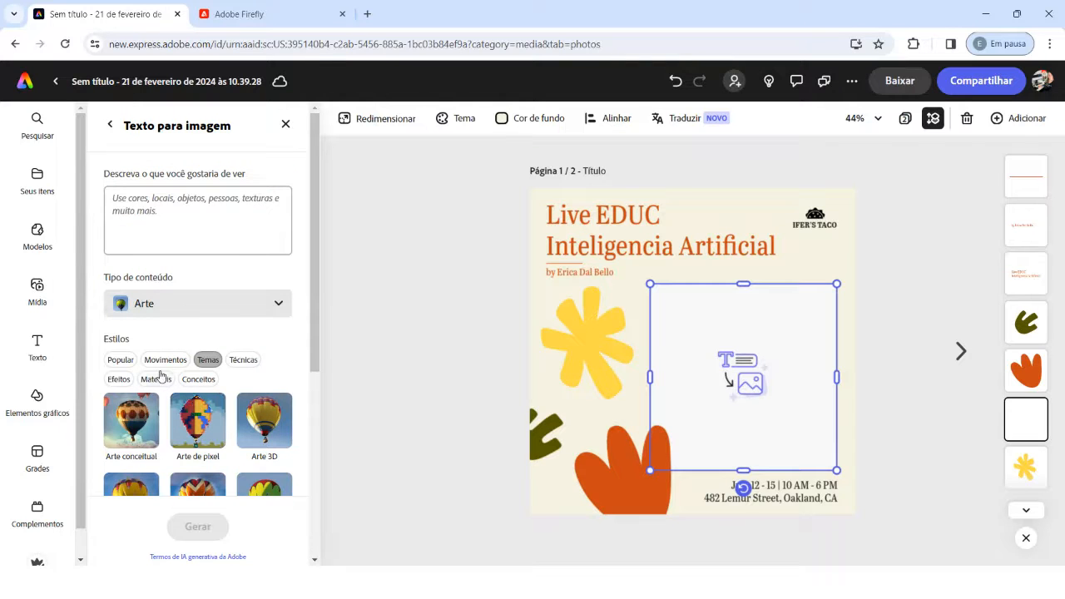
pyautogui.click(133, 361)
pyautogui.scroll(-2, 138, 368)
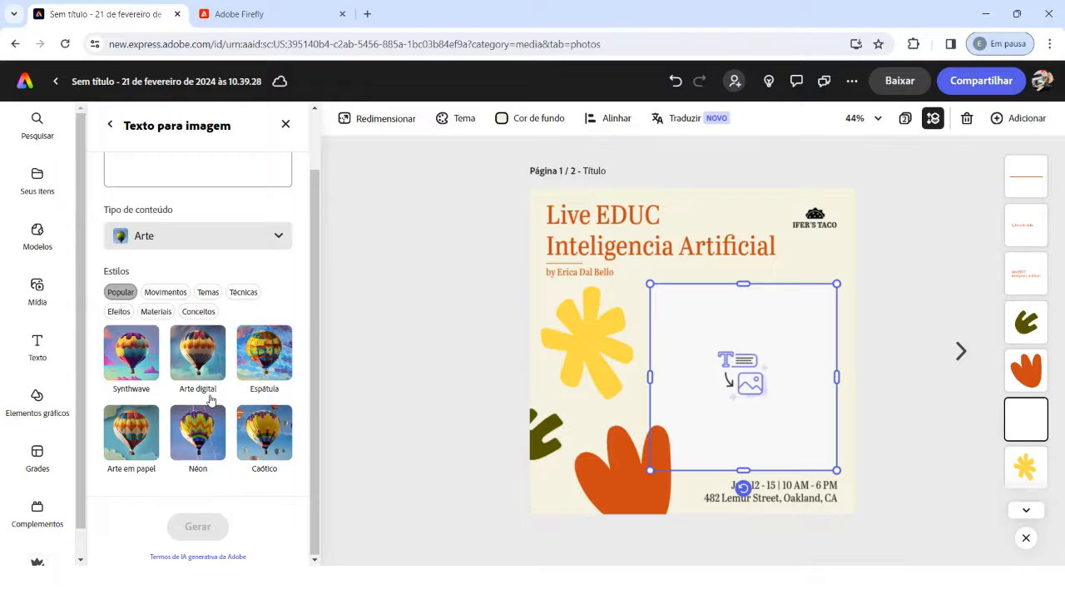
pyautogui.click(167, 296)
pyautogui.scroll(-3, 169, 304)
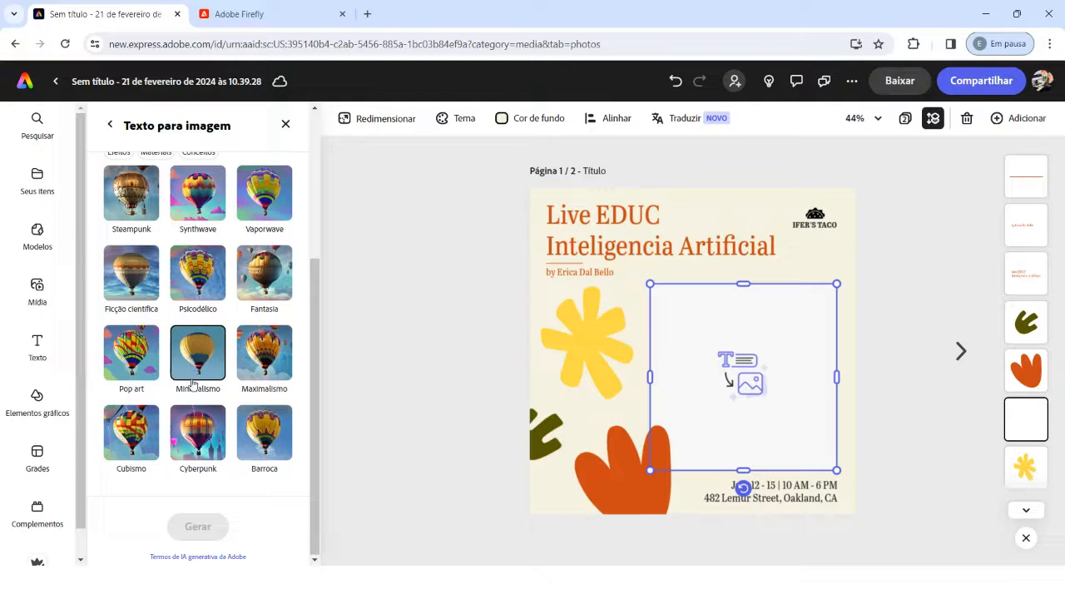
pyautogui.scroll(4, 190, 357)
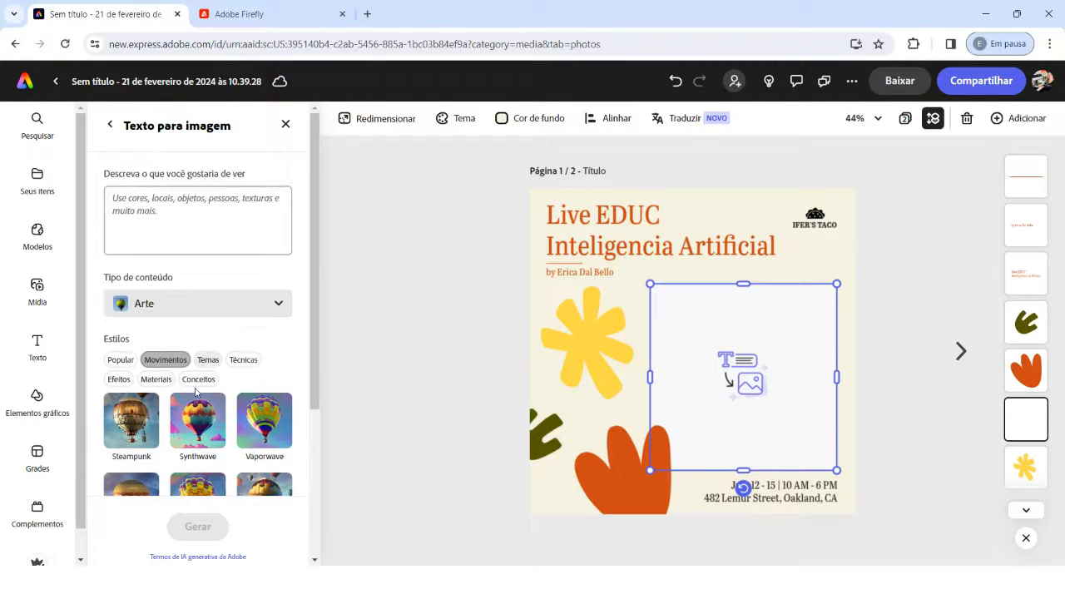
# Step: Select the Cyberpunk style from the Movimentos category
pyautogui.scroll(-3, 203, 361)
pyautogui.click(196, 444)
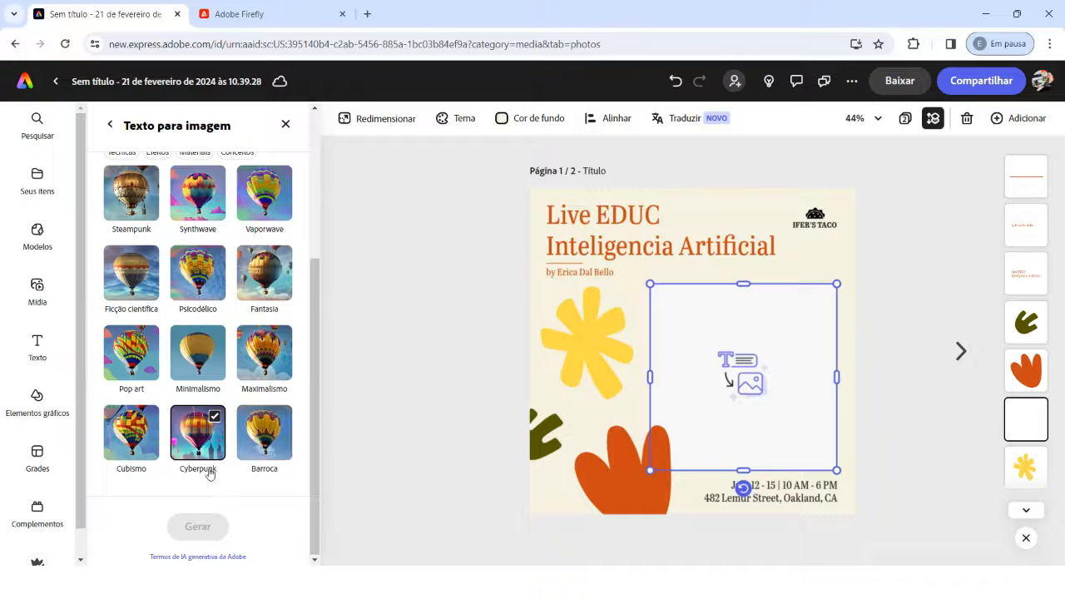
pyautogui.scroll(3, 212, 382)
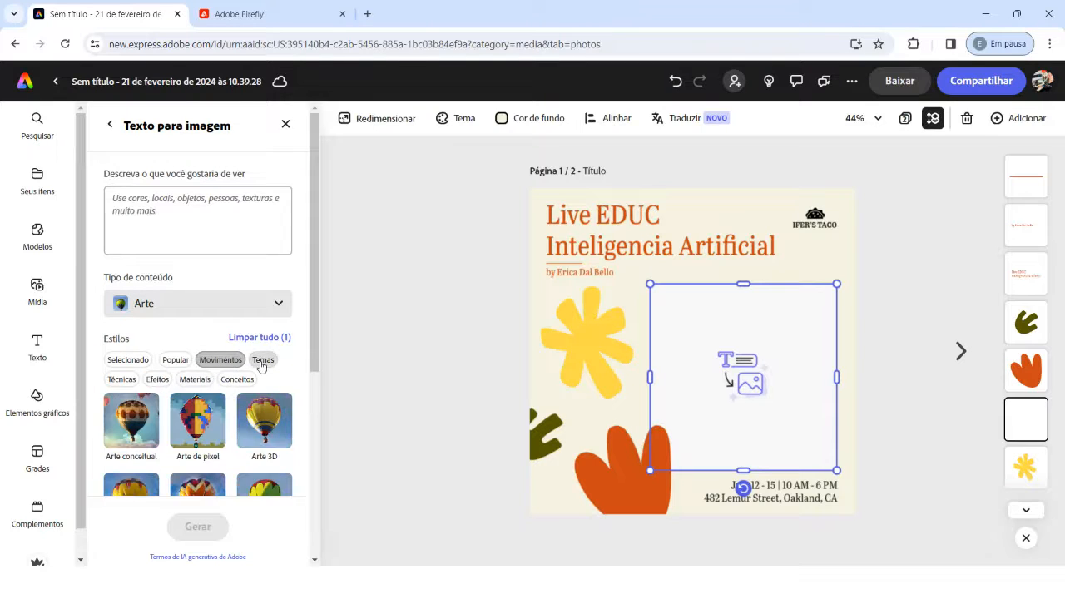
# Step: Clear all selected styles and choose only the Colagem style from the Temas category
pyautogui.click(262, 360)
pyautogui.scroll(-2, 250, 382)
pyautogui.scroll(-1, 252, 451)
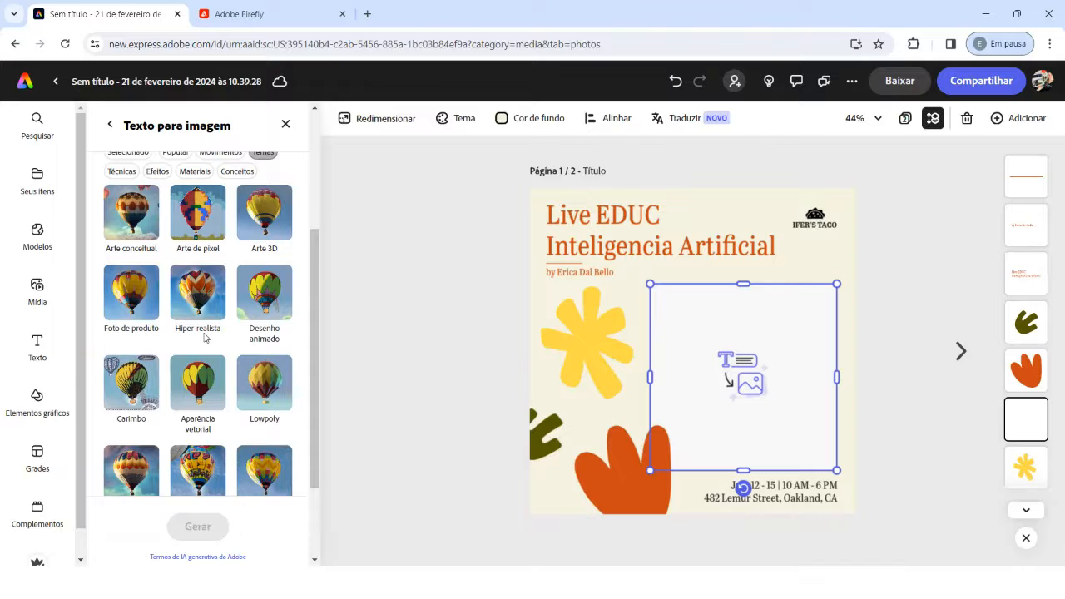
pyautogui.scroll(-2, 245, 309)
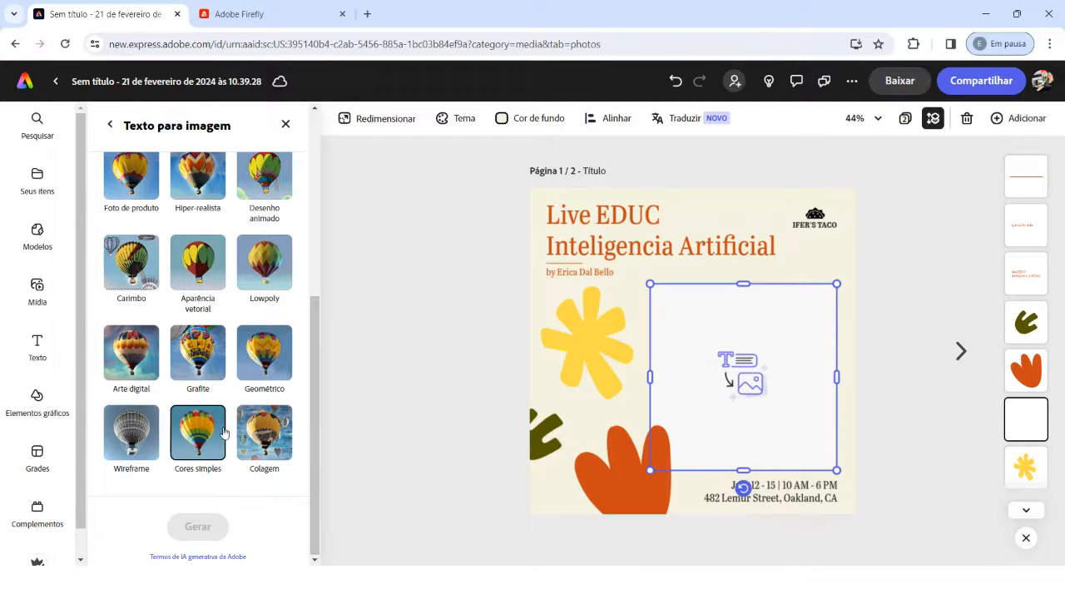
pyautogui.scroll(4, 232, 481)
pyautogui.scroll(2, 225, 480)
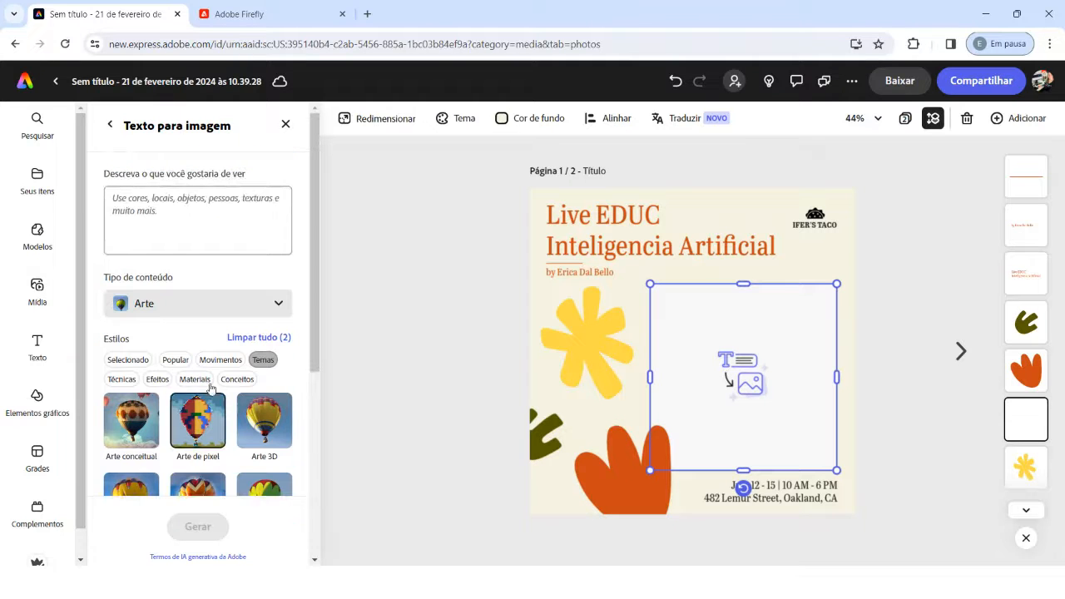
pyautogui.click(252, 339)
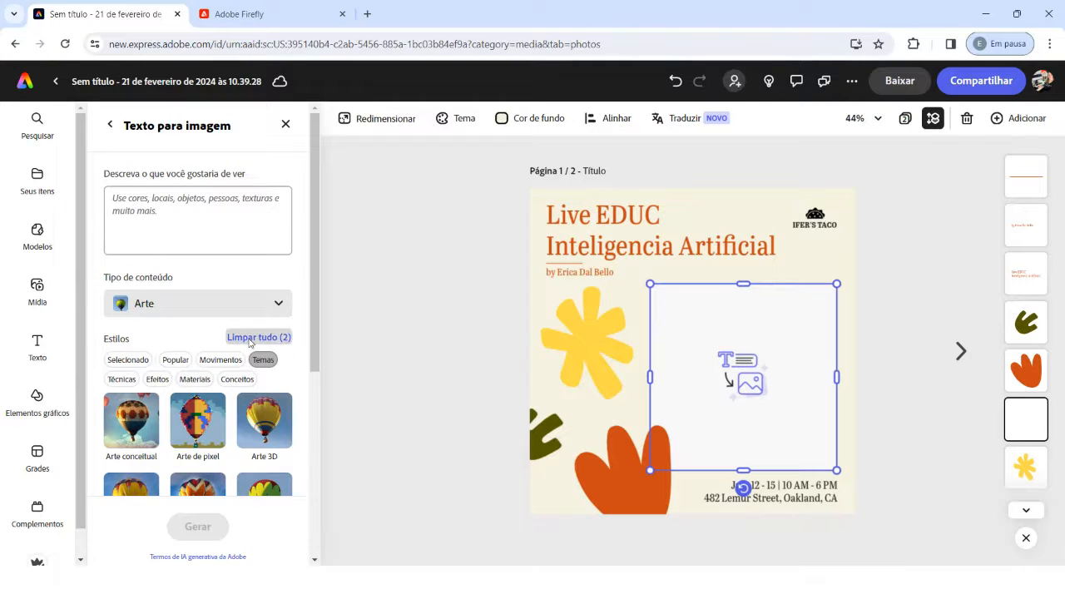
pyautogui.scroll(-6, 257, 437)
pyautogui.click(256, 437)
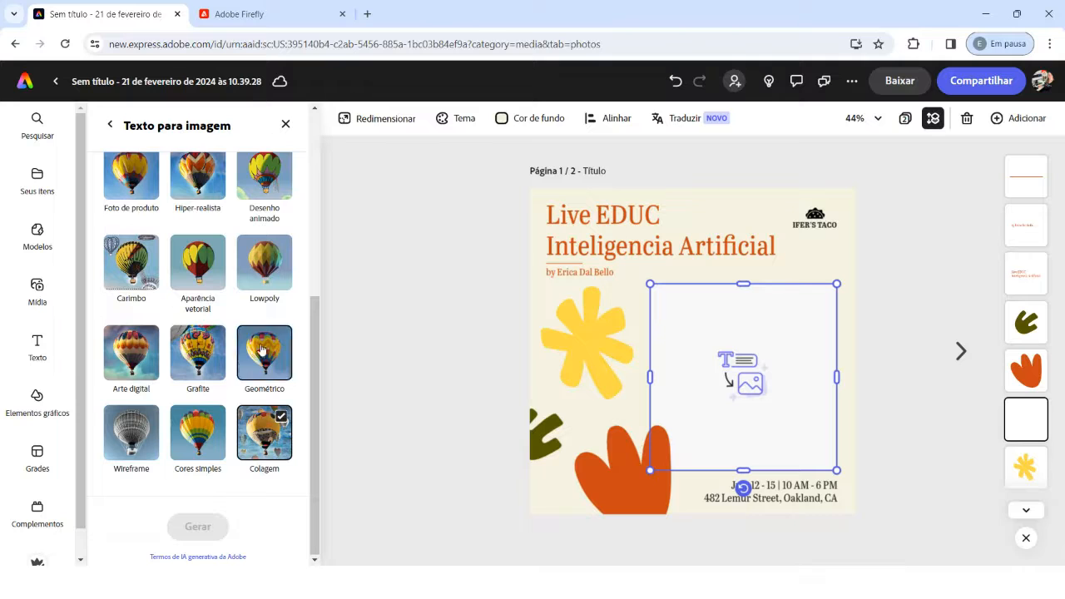
pyautogui.scroll(6, 233, 335)
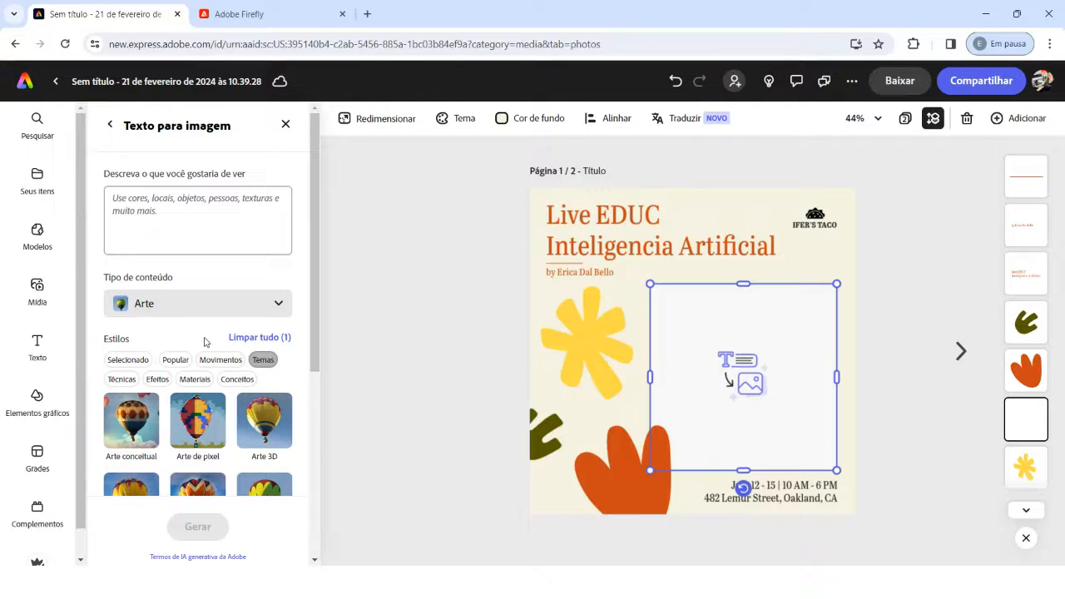
# Step: Try to generate an image from the prompt "inteligencia artificial, abstrata, colorida,"
pyautogui.scroll(-5, 202, 341)
pyautogui.scroll(4, 200, 334)
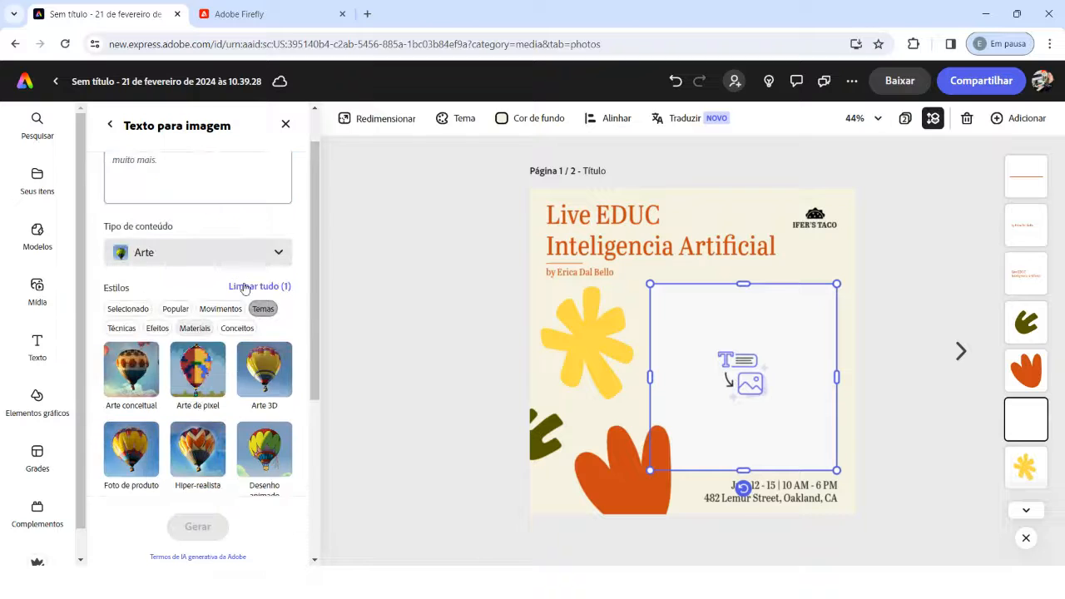
pyautogui.scroll(1, 204, 366)
pyautogui.click(177, 213)
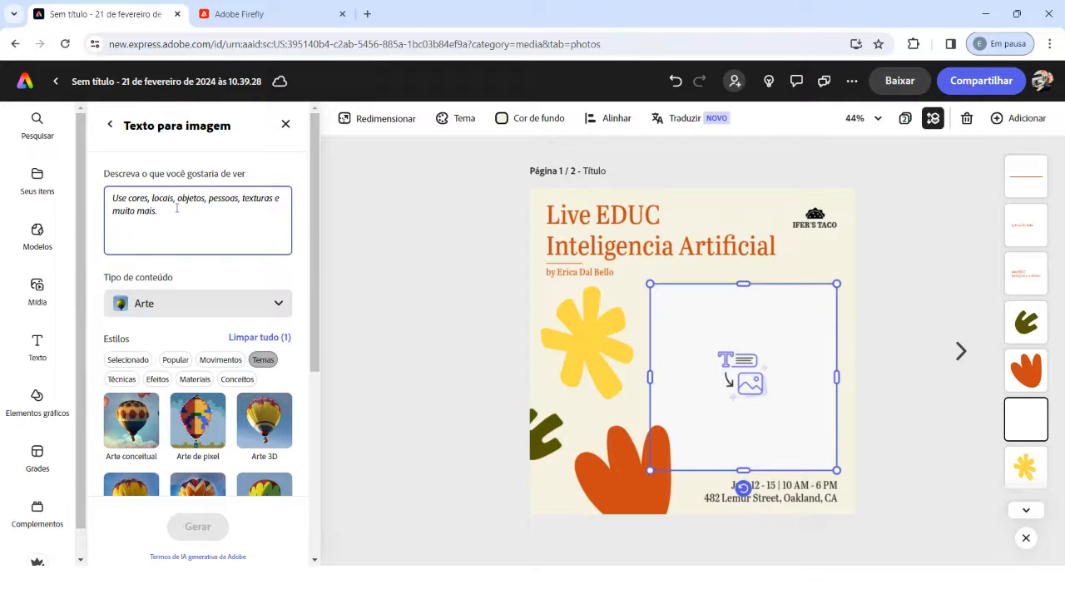
pyautogui.write('int')
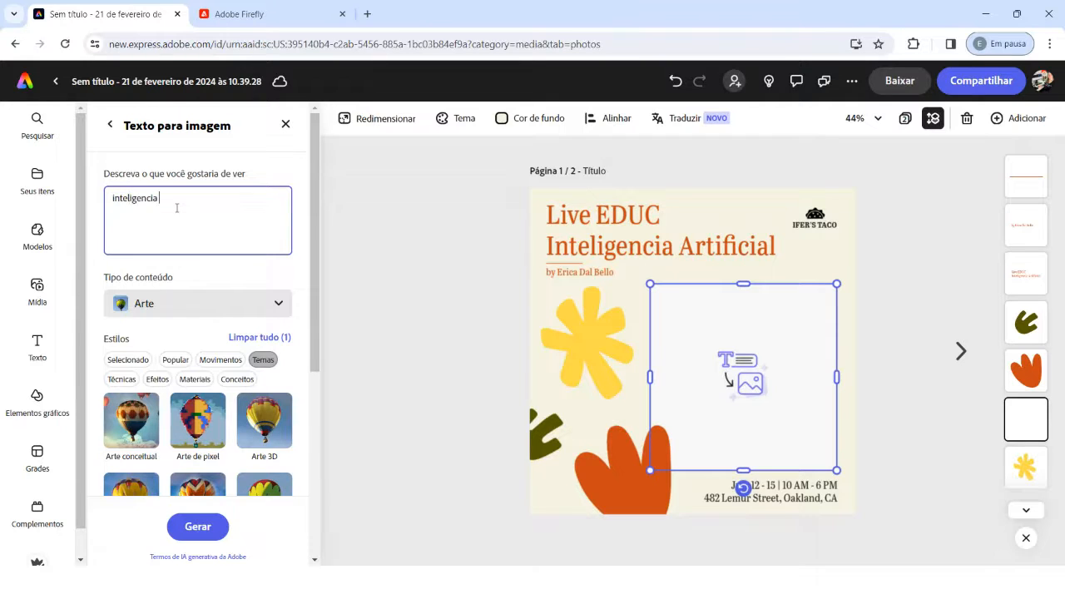
pyautogui.write('eligencia artificial,')
pyautogui.write('al, a')
pyautogui.write('bstrata, colorida,')
pyautogui.press('Return')
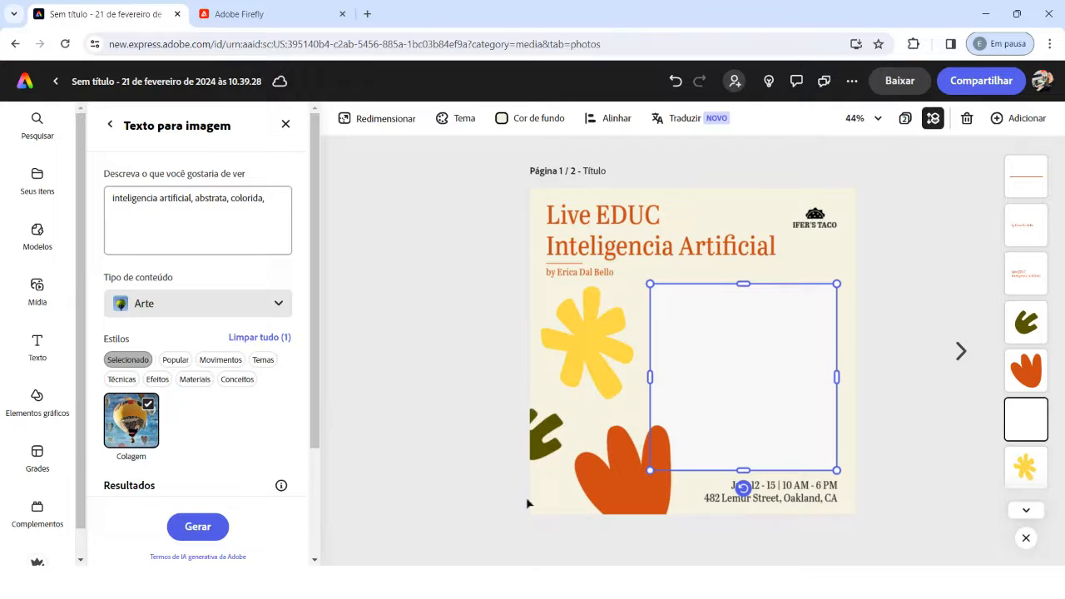
# Step: Replace the prompt with "castelo de sorvete divertido" and generate the images
pyautogui.moveTo(277, 202); pyautogui.dragTo(76, 186)
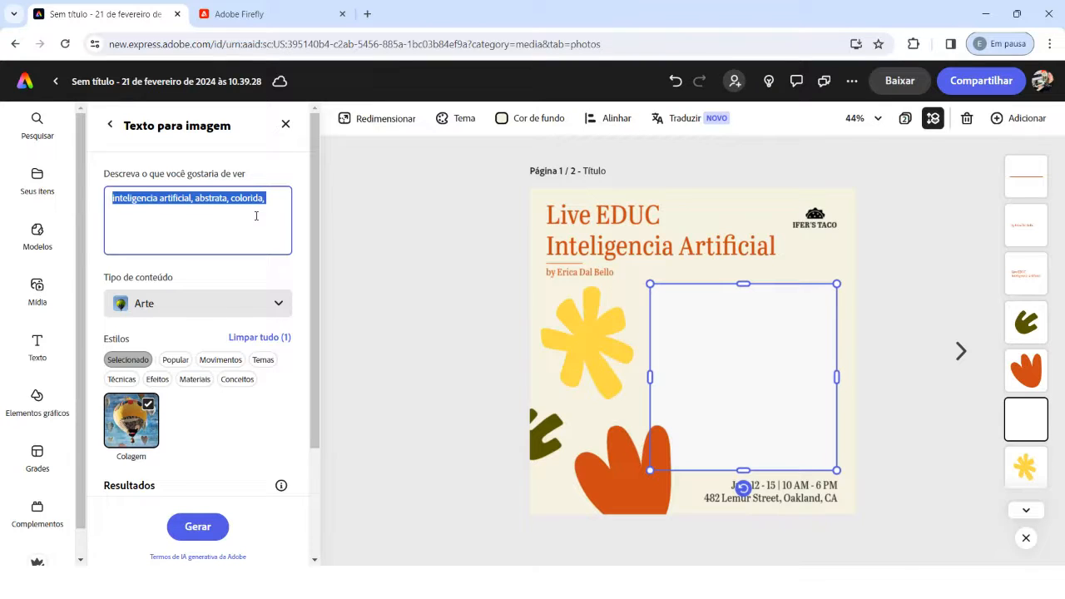
pyautogui.write('castelo de sorvete divertido')
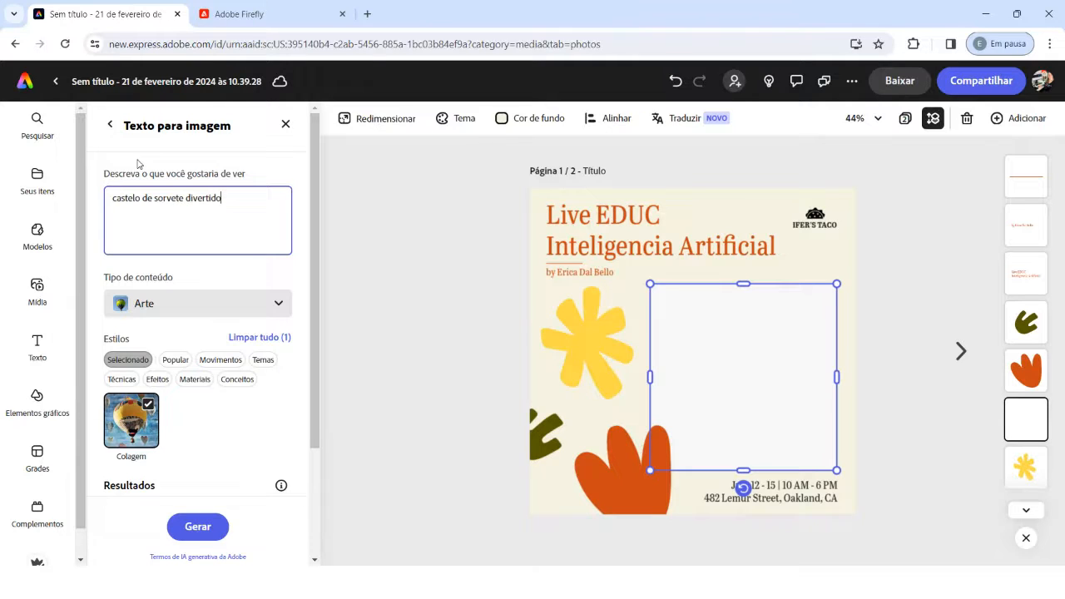
pyautogui.click(200, 526)
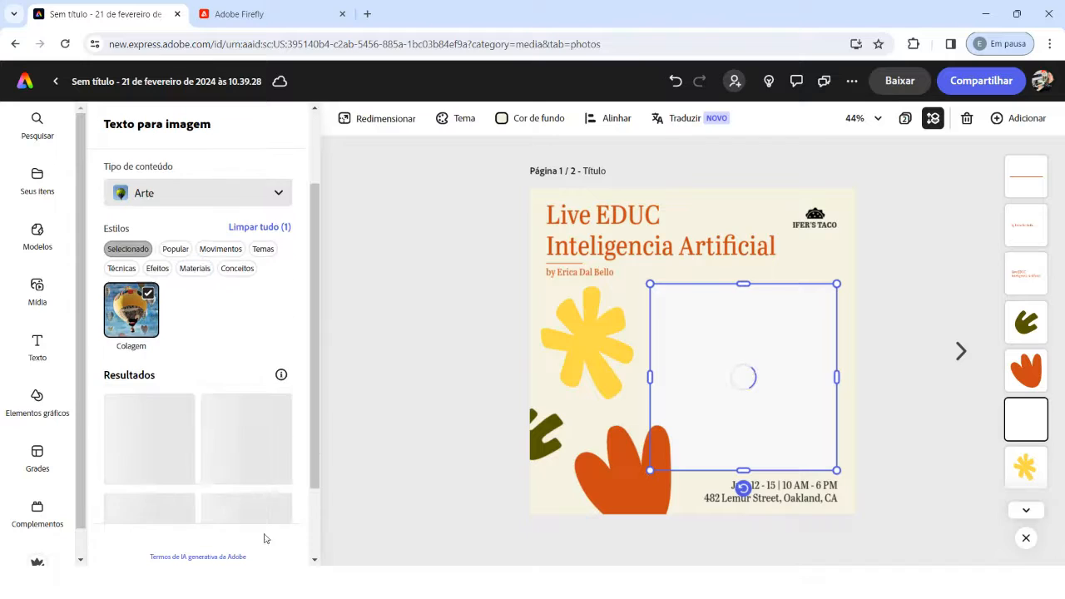
# Step: Compare the generated ice cream castles on the page and keep the third result, with the dark background and ice cream cones
pyautogui.scroll(-2, 207, 433)
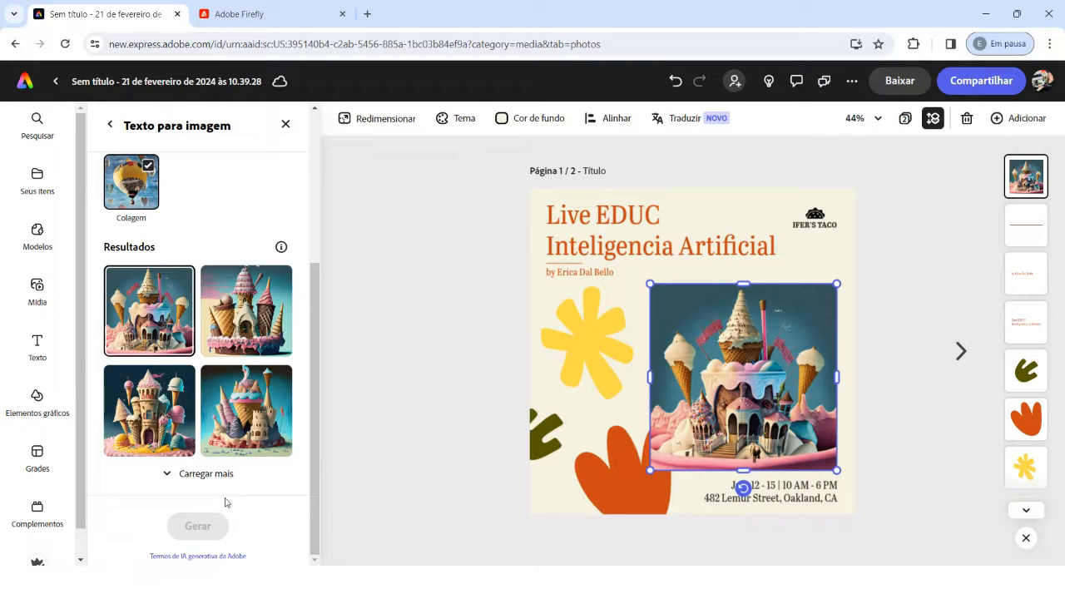
pyautogui.click(158, 415)
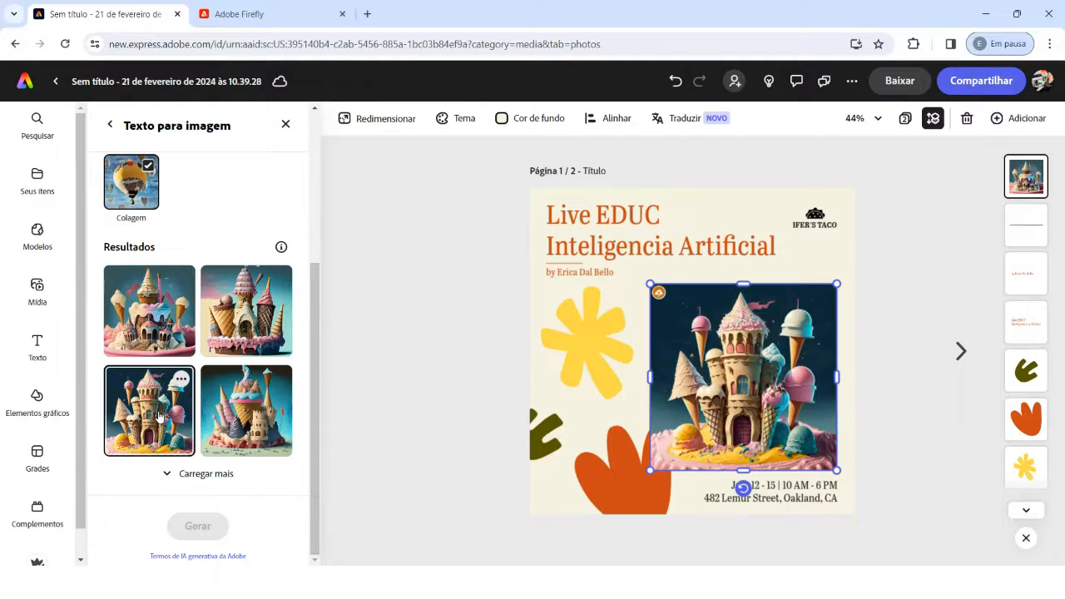
pyautogui.click(216, 404)
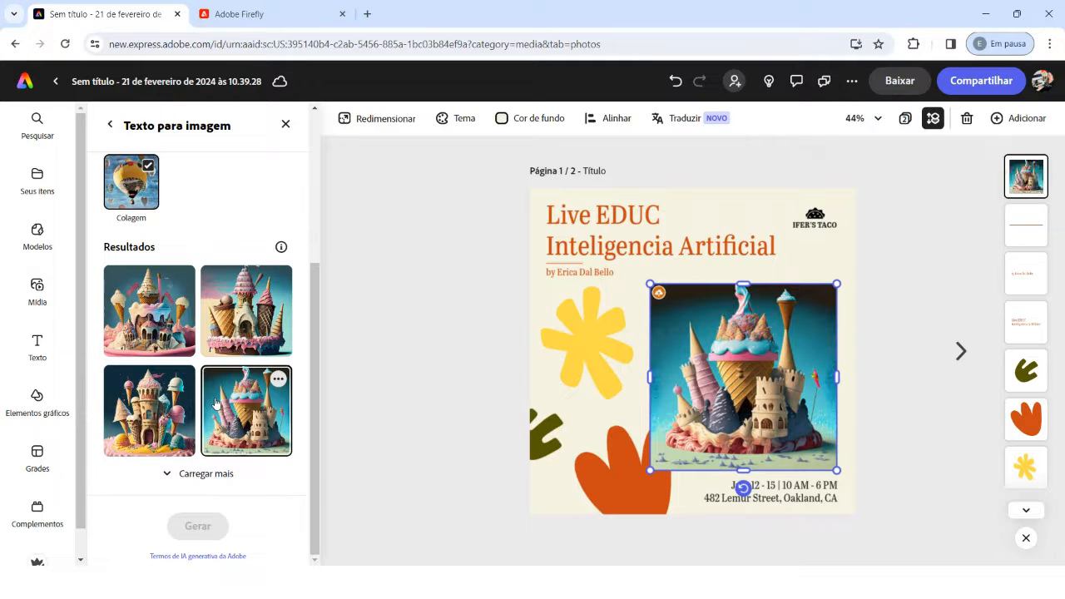
pyautogui.click(238, 311)
pyautogui.click(146, 414)
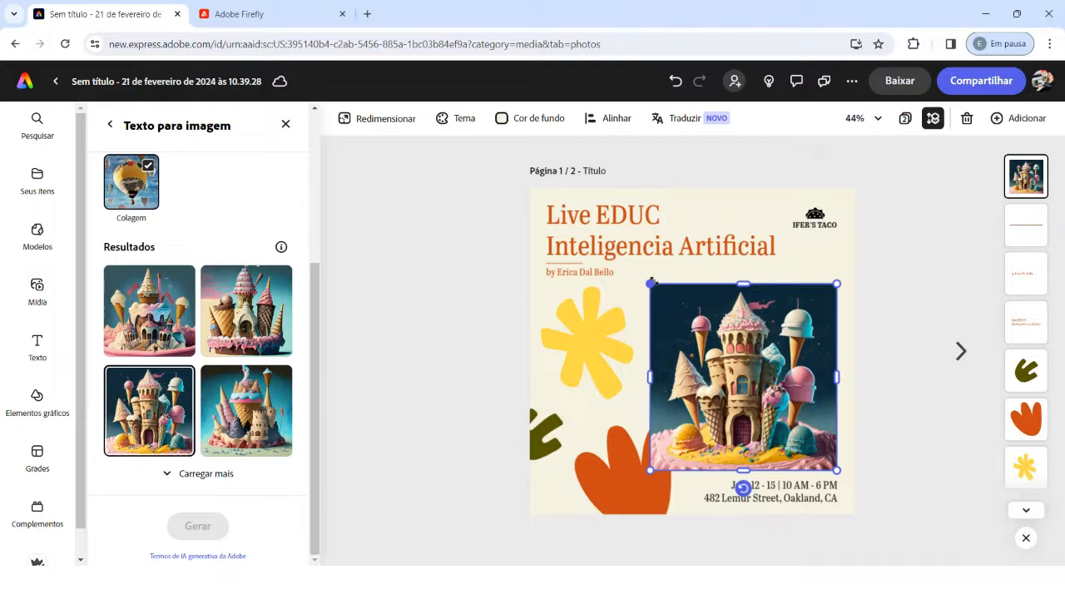
# Step: Enlarge the castle image, shift it slightly down, and place its layer directly below the yellow flower shape
pyautogui.moveTo(651, 283); pyautogui.dragTo(614, 248)
pyautogui.moveTo(700, 285); pyautogui.dragTo(709, 321)
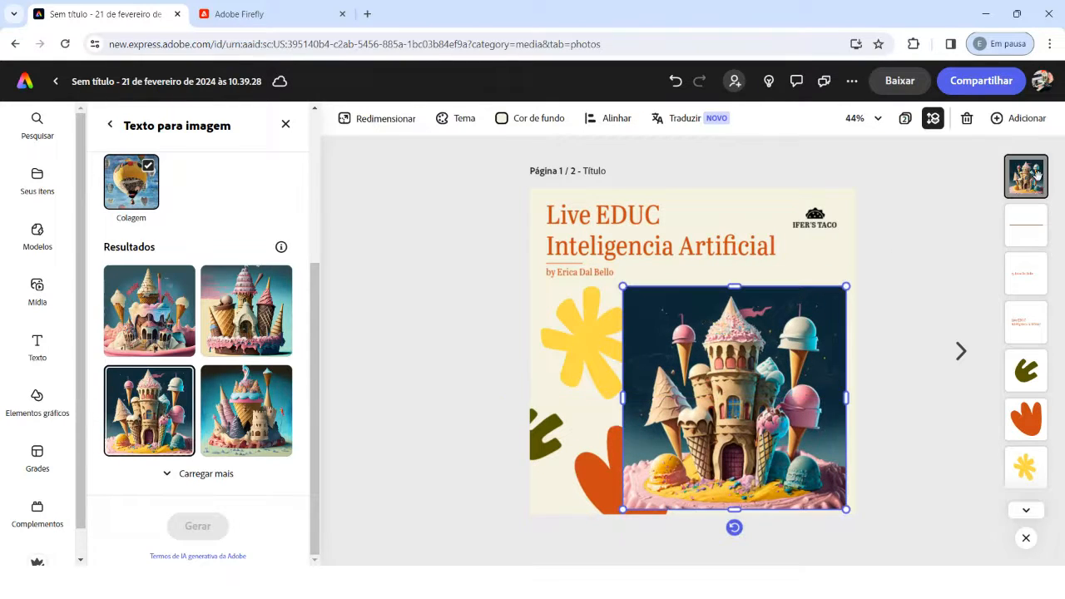
pyautogui.moveTo(1036, 176); pyautogui.dragTo(1024, 466)
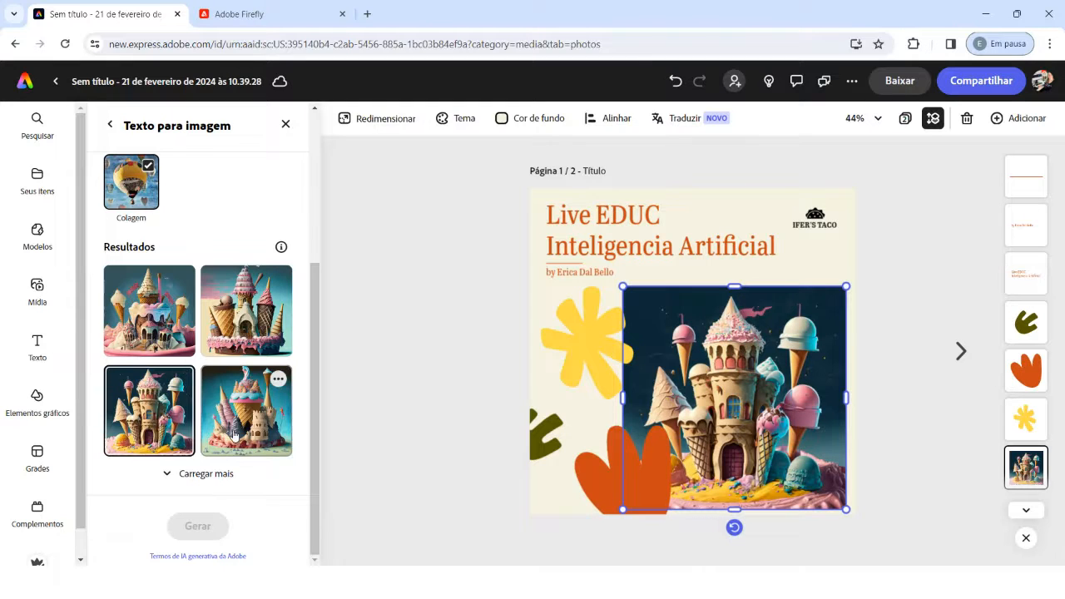
# Step: Examine the feedback form for the fourth generated castle and close it without giving a rating
pyautogui.click(278, 380)
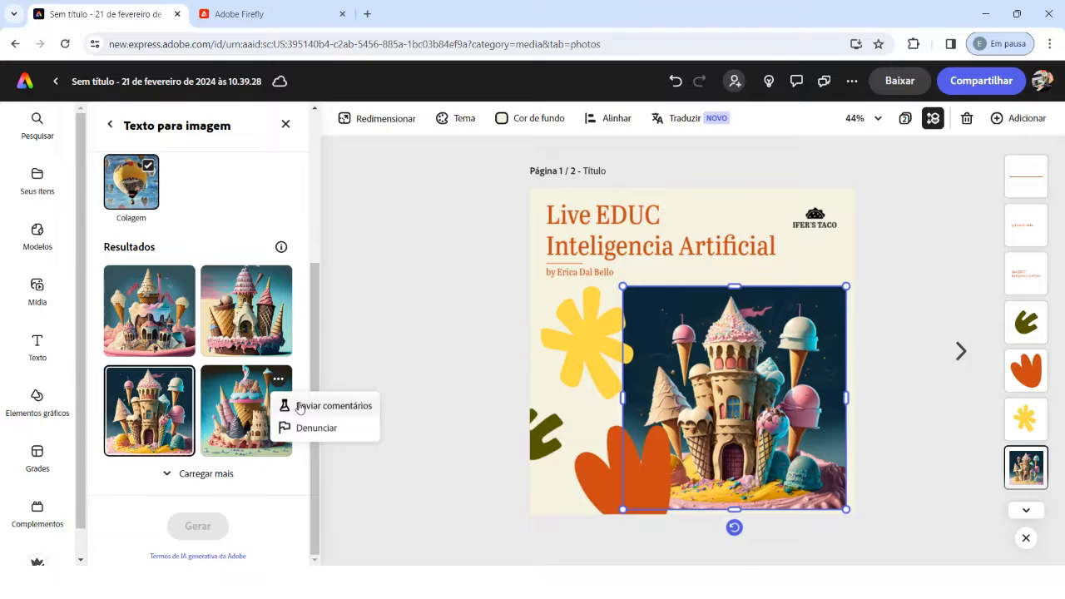
pyautogui.click(297, 405)
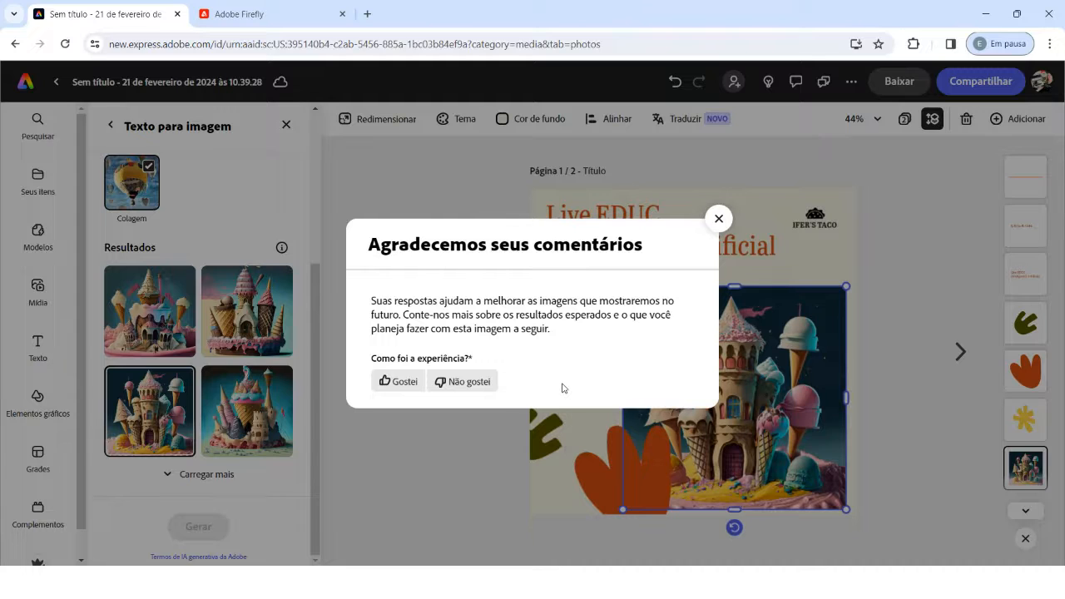
pyautogui.click(719, 220)
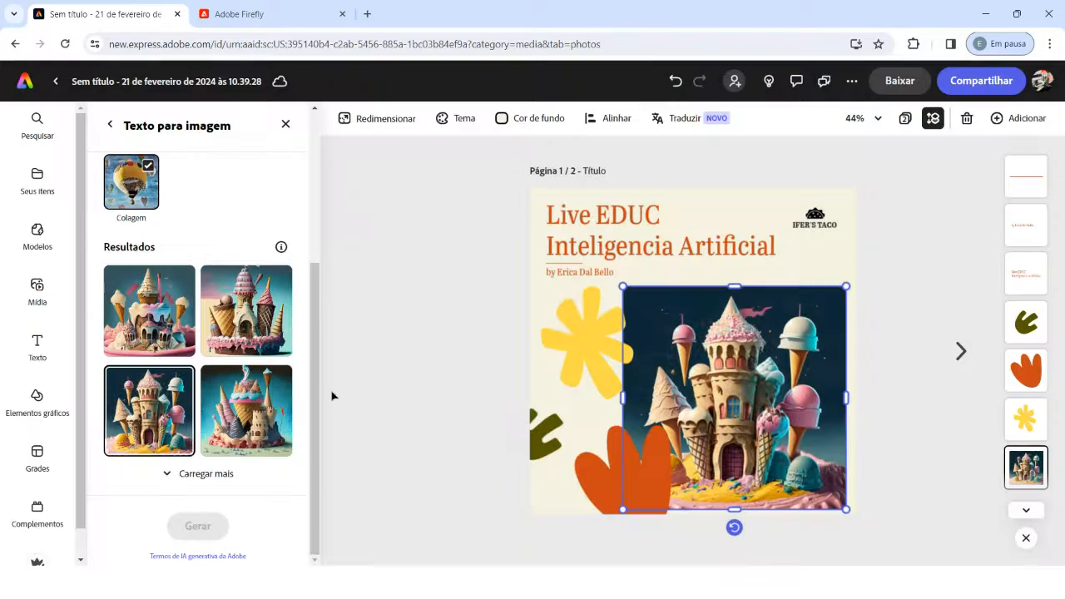
# Step: Set the castle image as the page background and check its layer at the end of the layer stack
pyautogui.click(413, 401)
pyautogui.click(728, 384)
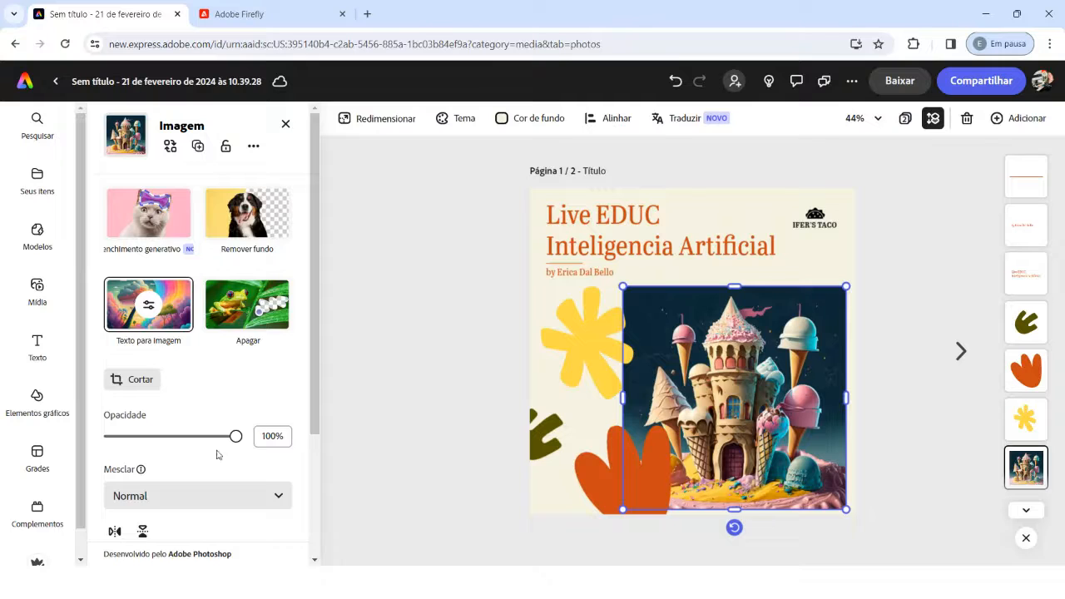
pyautogui.scroll(-5, 216, 454)
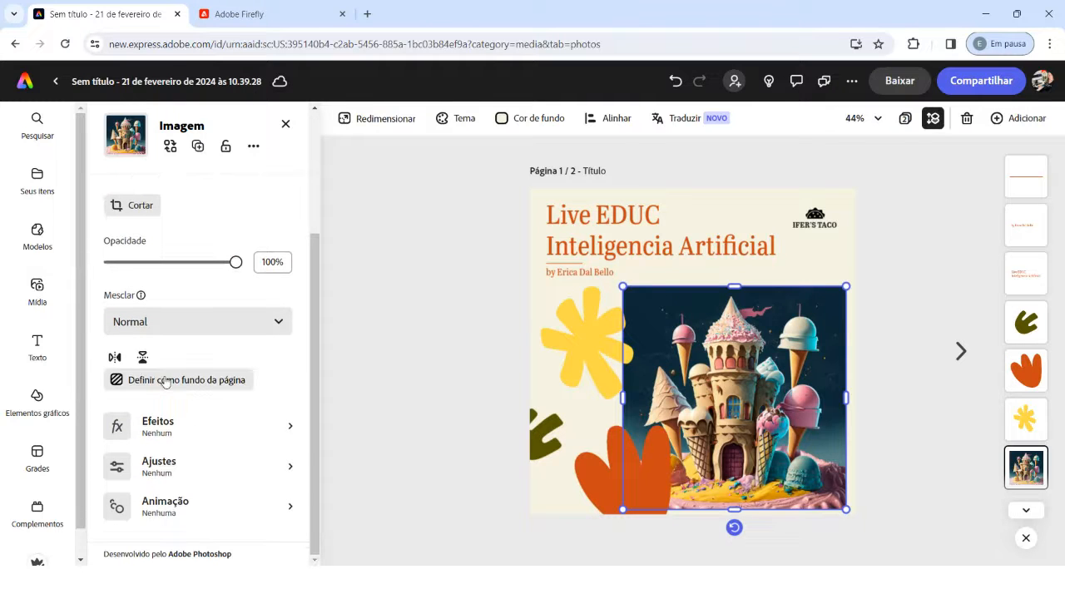
pyautogui.click(166, 380)
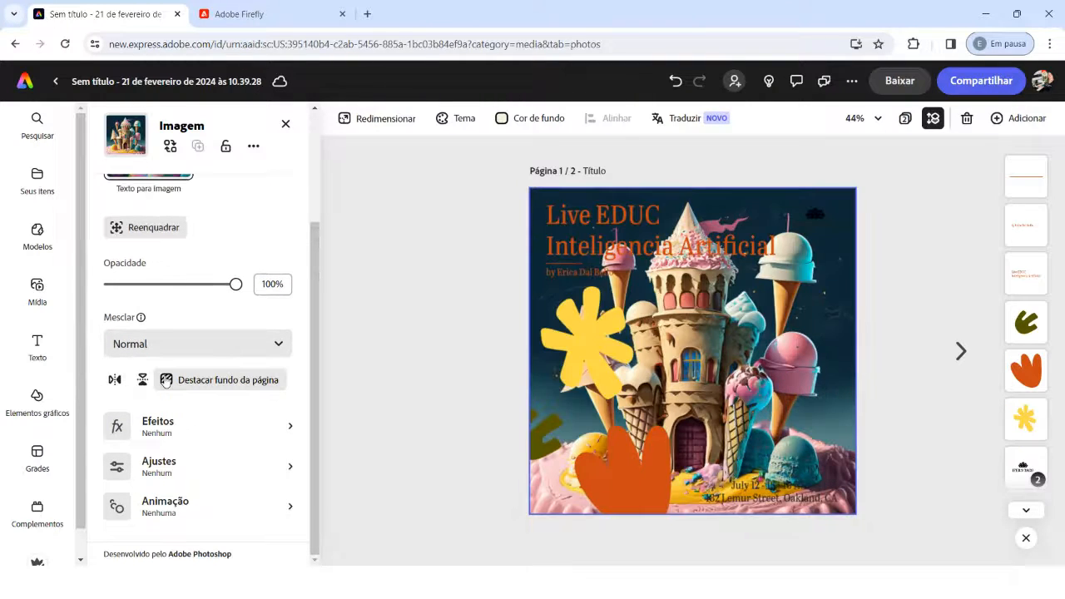
pyautogui.click(1025, 510)
pyautogui.click(1026, 510)
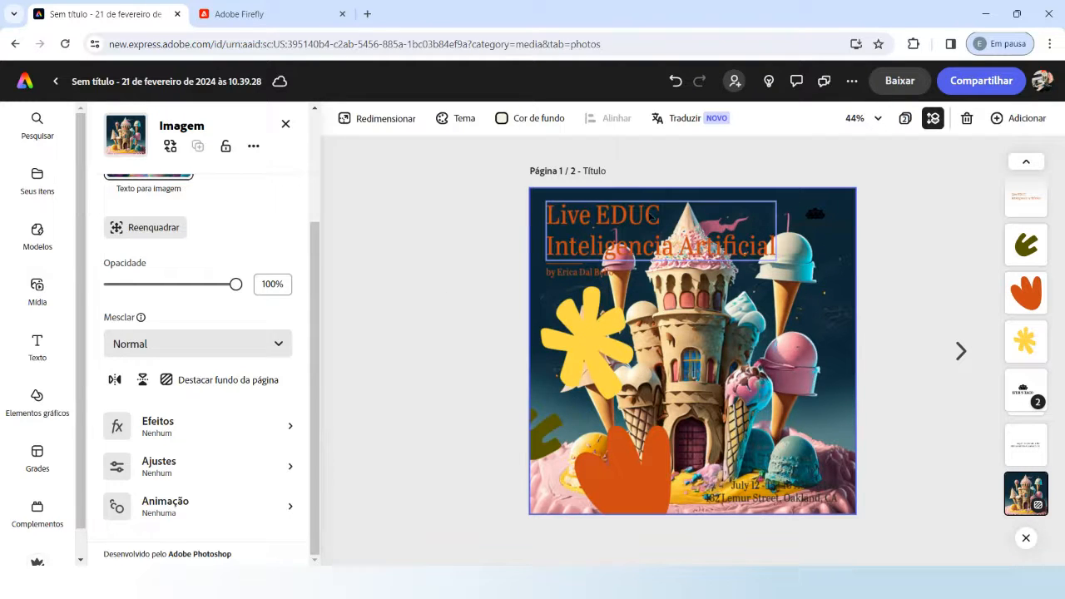
# Step: Browse the font suggestions for the "Live EDUC Inteligencia Artificial" title and apply the first recommended style, Fira Sans SemiBold
pyautogui.click(609, 213)
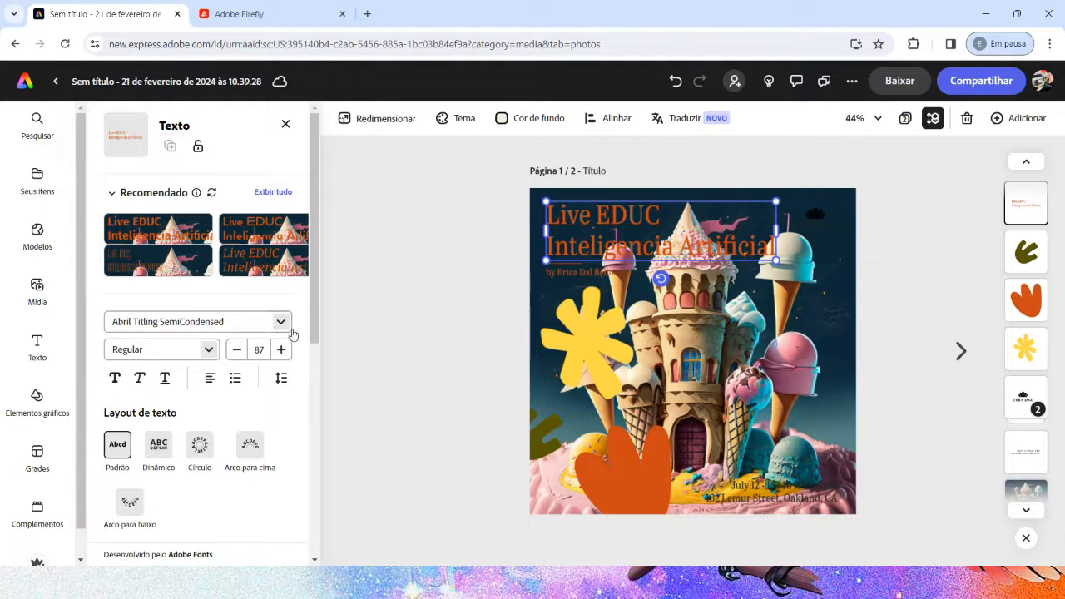
pyautogui.click(268, 193)
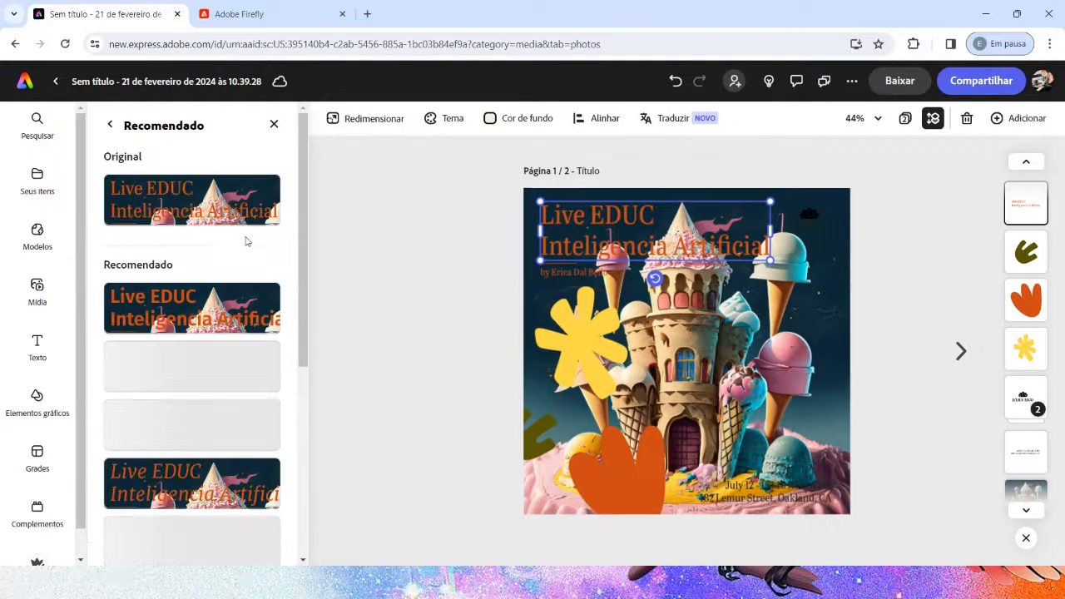
pyautogui.scroll(-3, 221, 441)
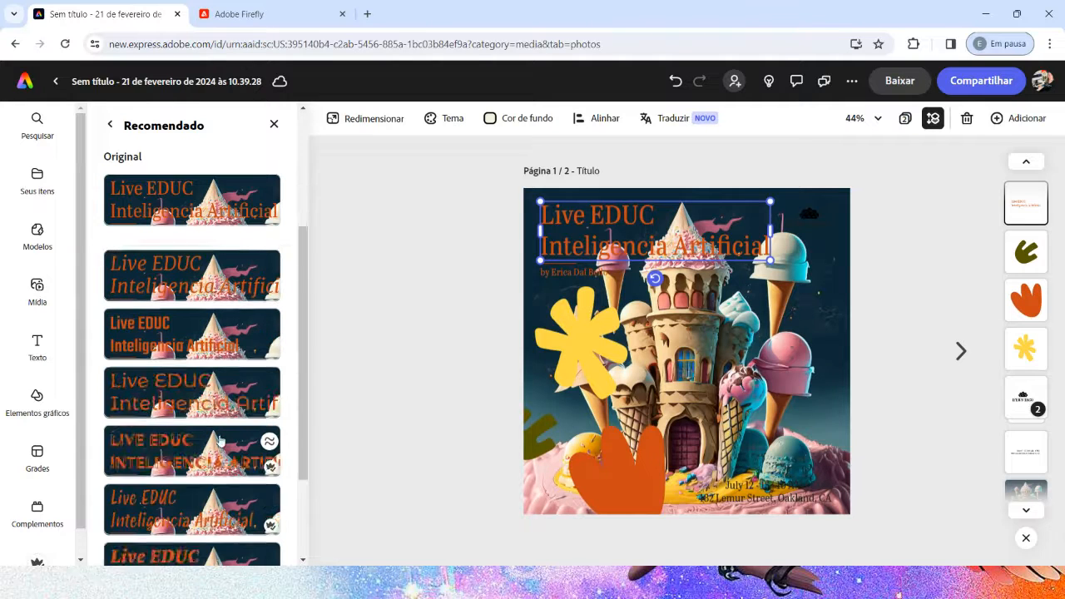
pyautogui.scroll(-2, 221, 441)
pyautogui.scroll(6, 220, 441)
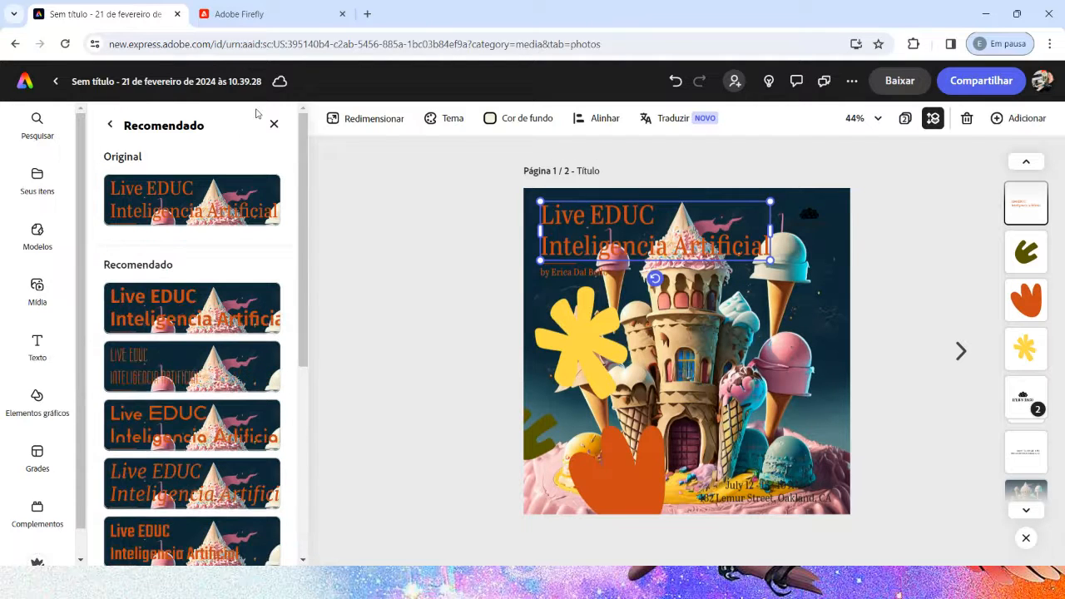
pyautogui.click(109, 124)
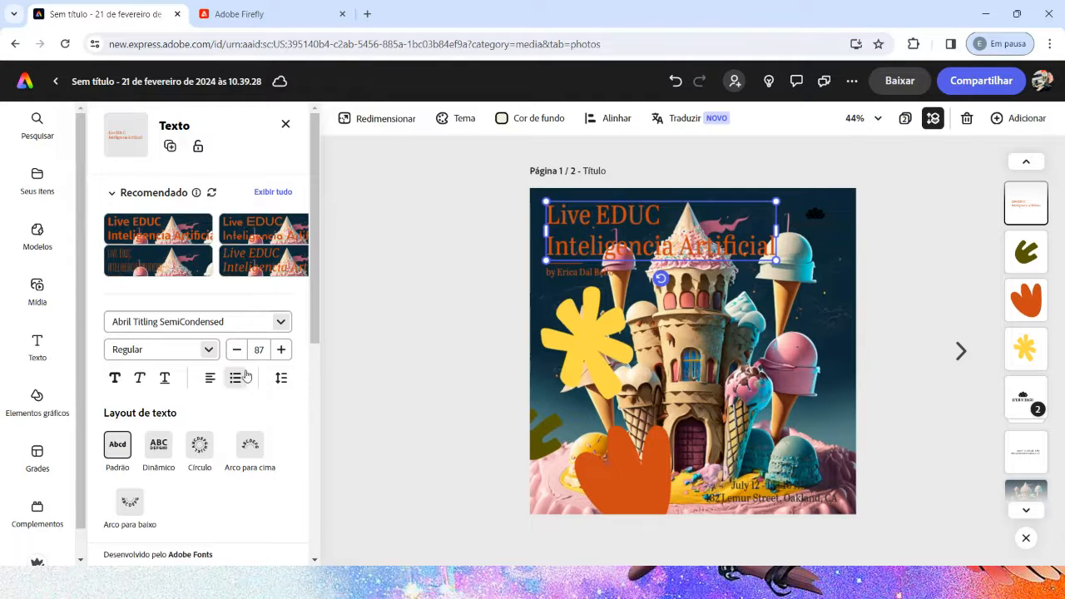
pyautogui.click(280, 323)
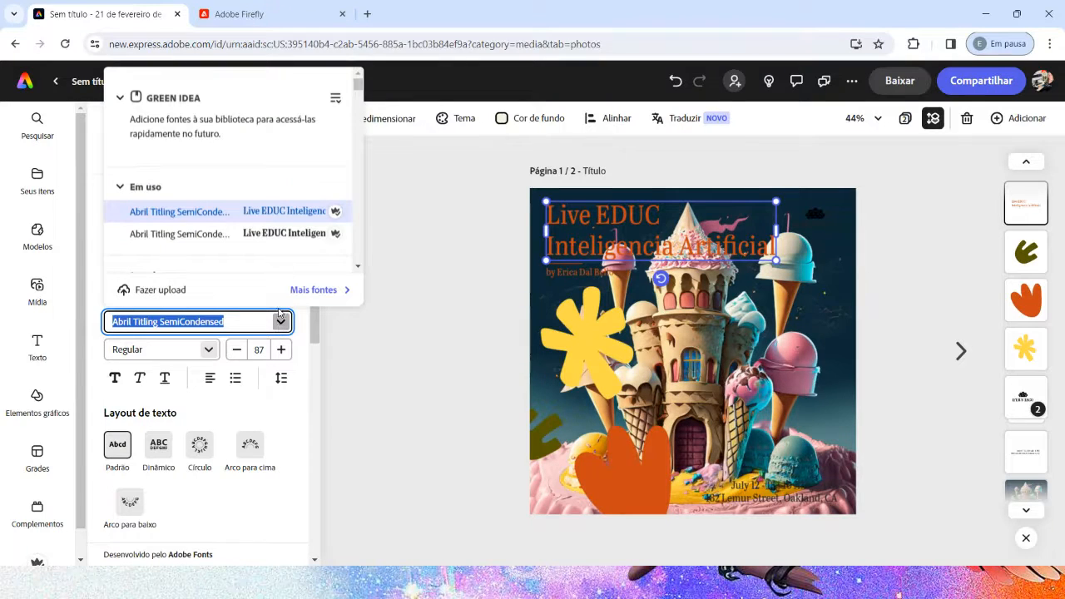
pyautogui.click(281, 321)
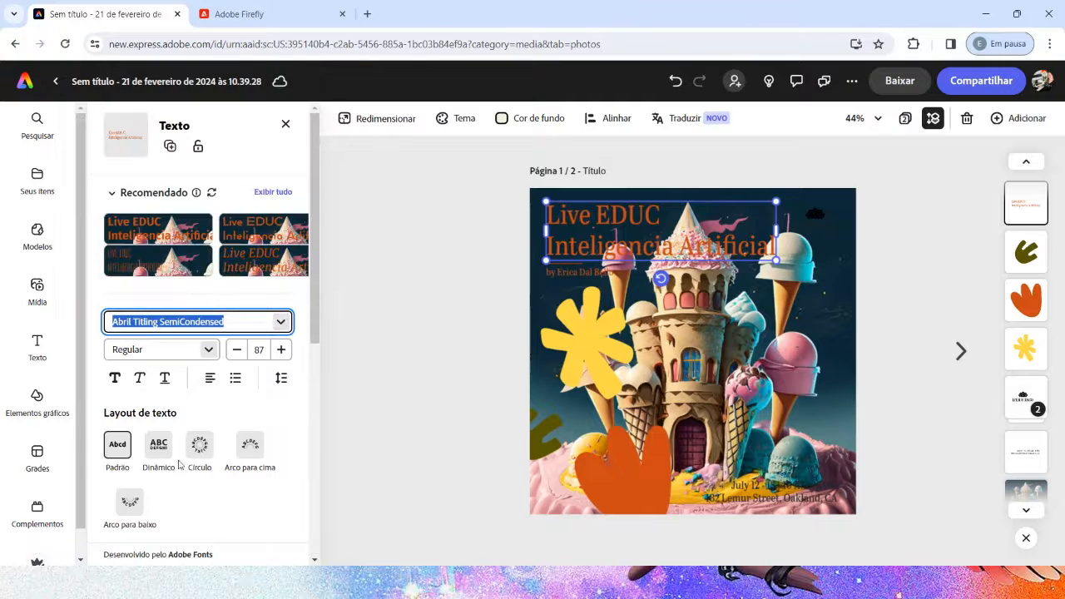
pyautogui.click(267, 193)
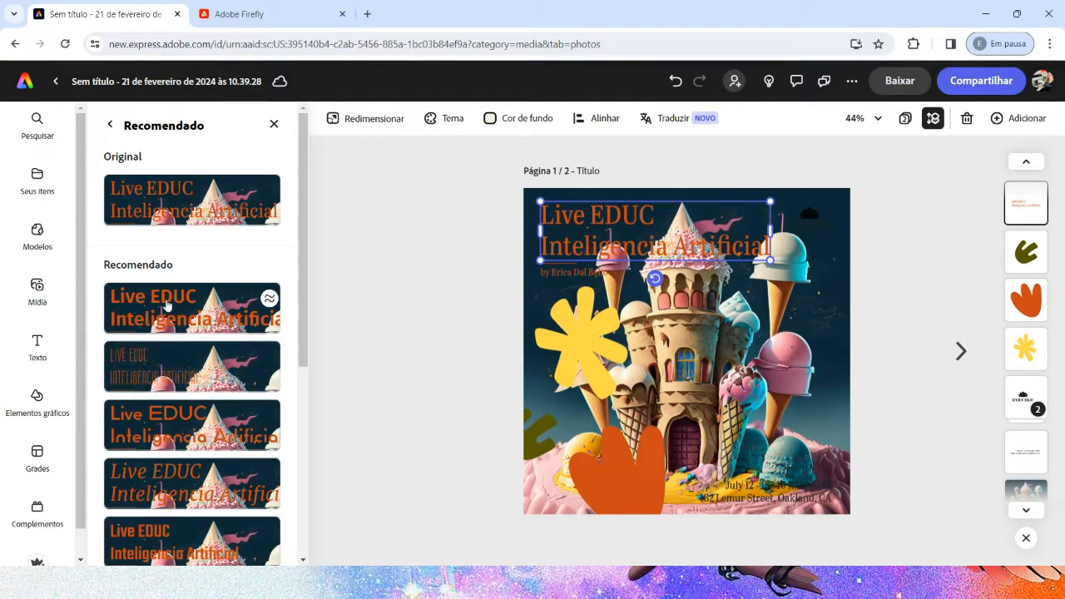
pyautogui.click(191, 310)
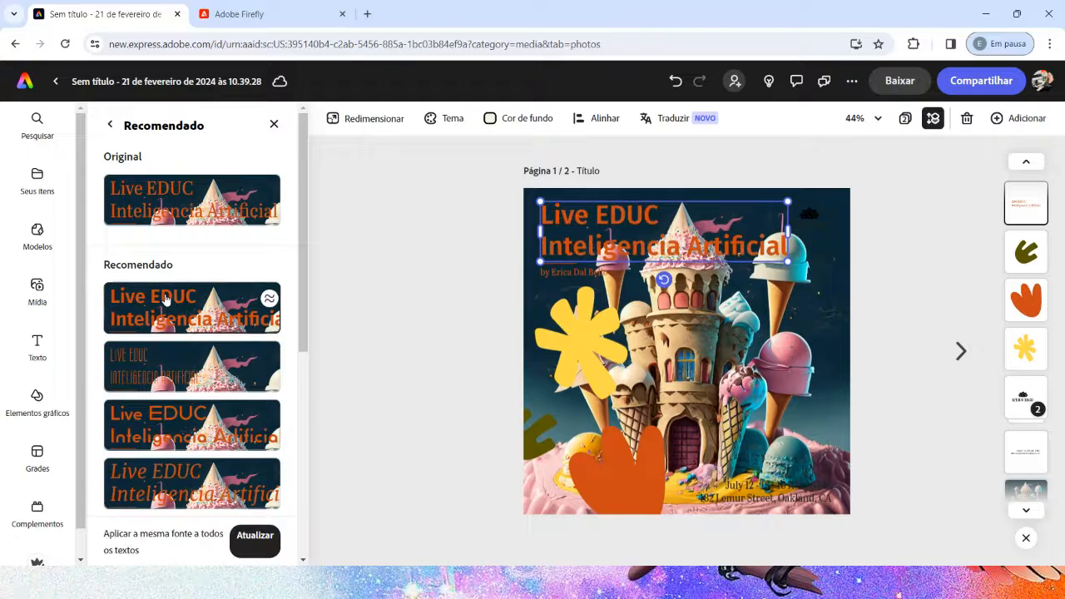
pyautogui.click(273, 123)
# Step: Switch the title to the Dinâmico text layout, comparing it with Padrão, and enlarge the text box slightly
pyautogui.click(609, 239)
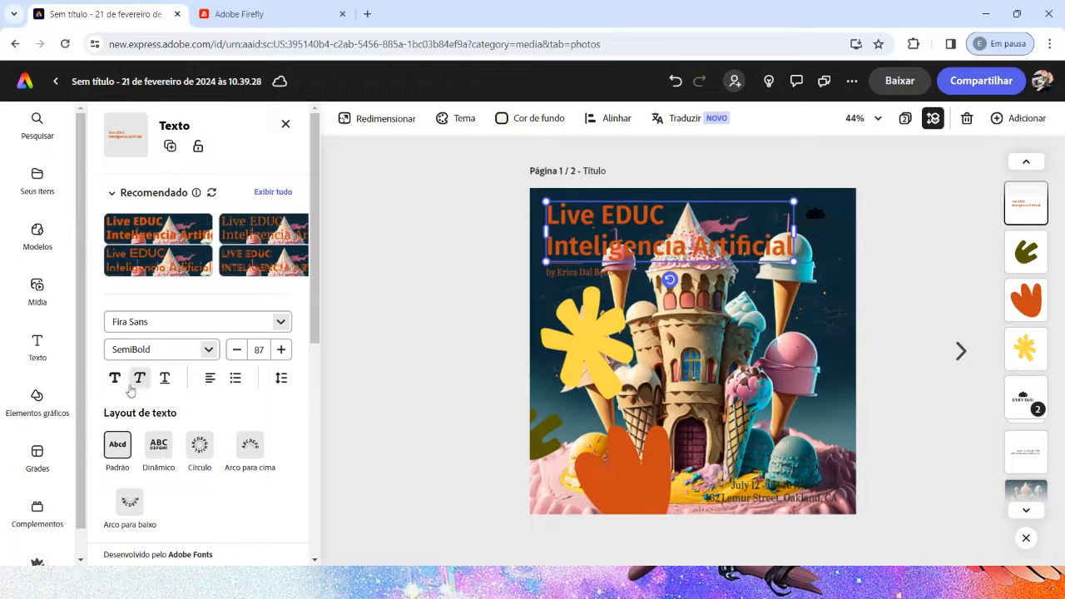
pyautogui.click(156, 451)
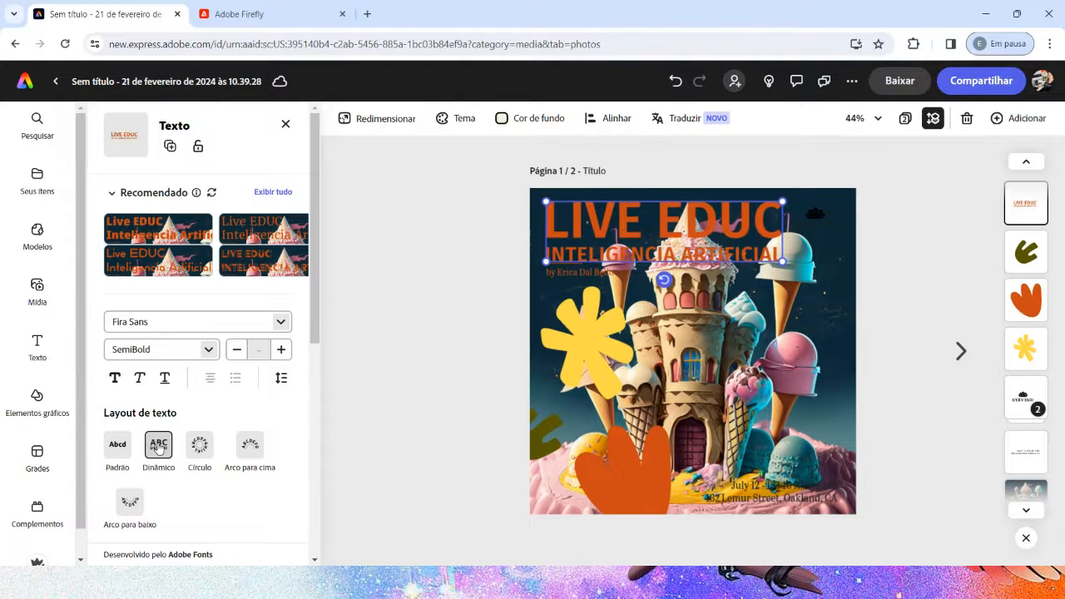
pyautogui.click(119, 446)
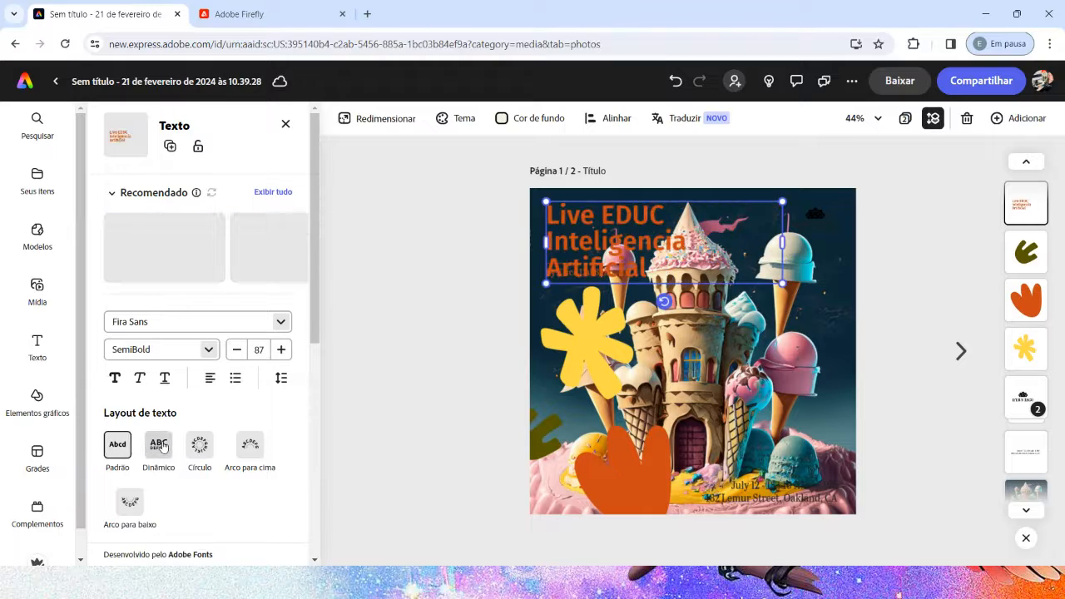
pyautogui.click(158, 445)
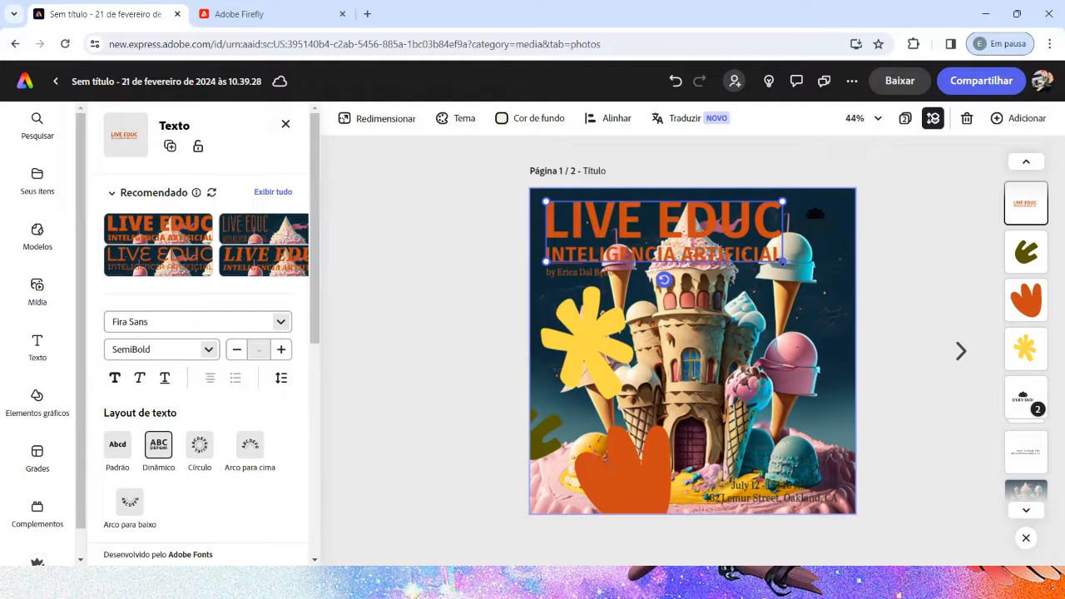
pyautogui.moveTo(782, 261)
pyautogui.mouseDown()
pyautogui.moveTo(831, 275)
pyautogui.moveTo(788, 263)
pyautogui.mouseUp()
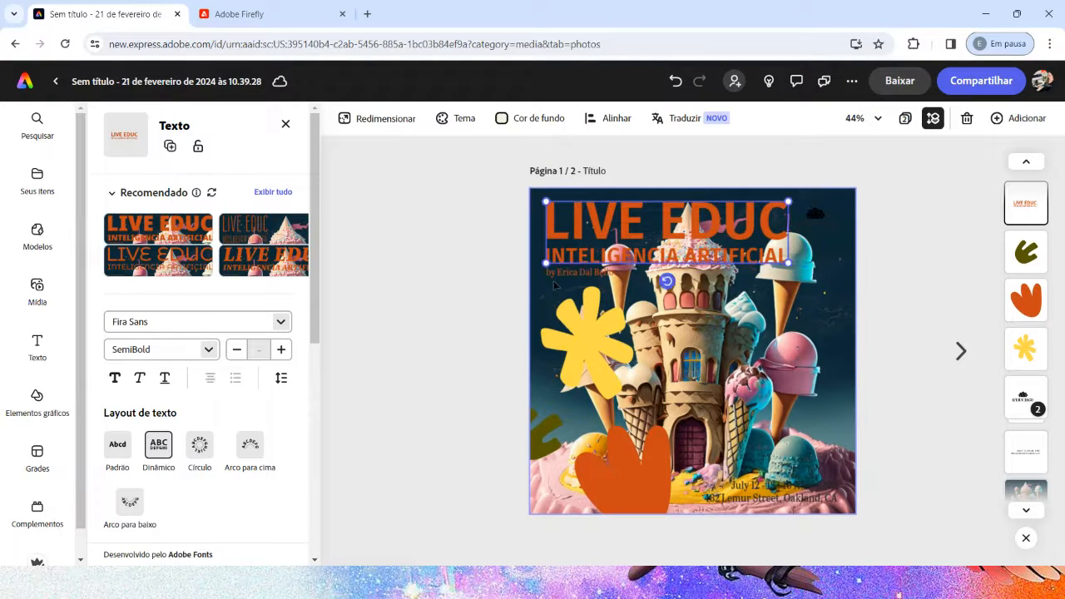
# Step: Change the title's fill colour to white
pyautogui.scroll(-3, 178, 453)
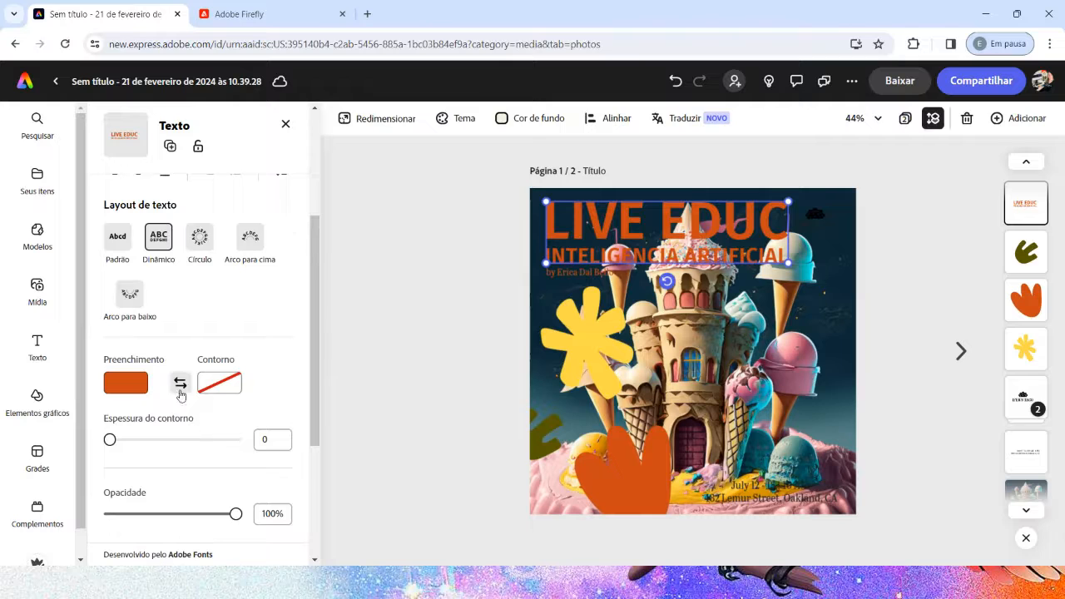
pyautogui.scroll(-1, 180, 394)
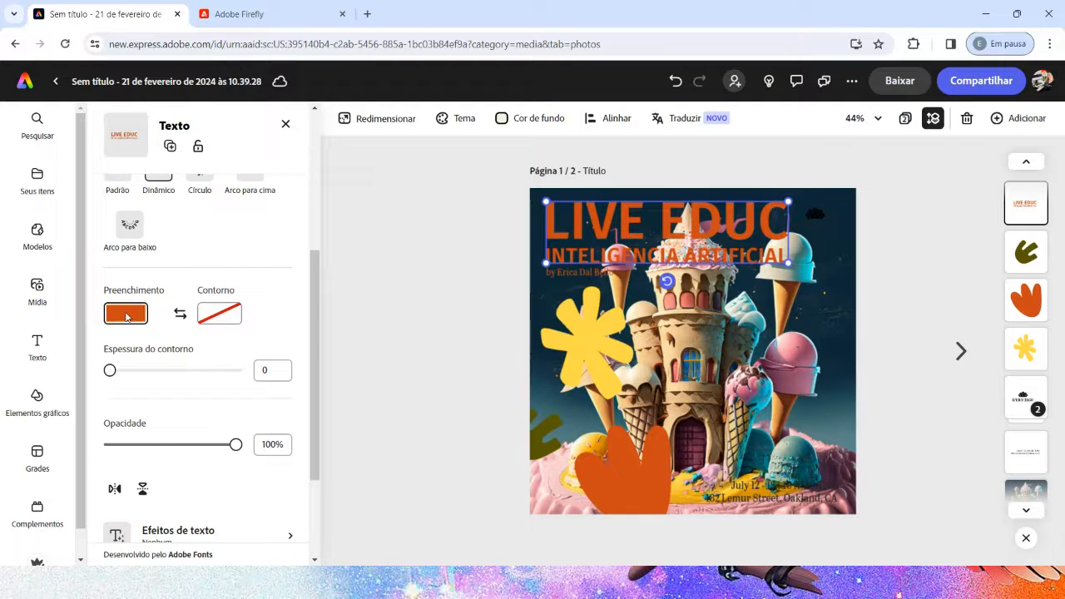
pyautogui.click(126, 314)
pyautogui.click(231, 257)
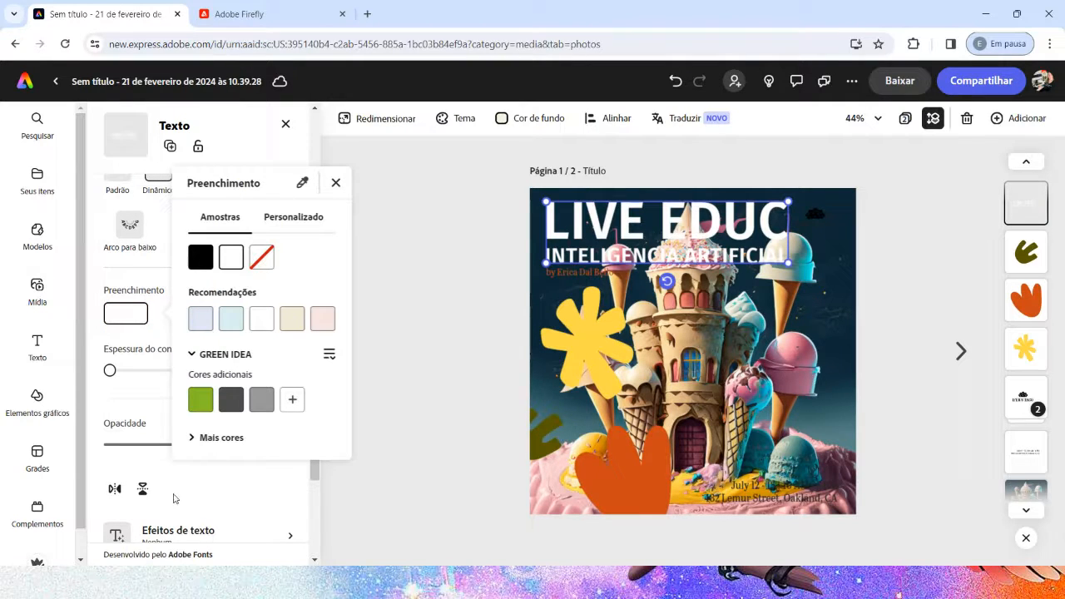
pyautogui.click(145, 411)
# Step: Move the author line down onto the yellow flower and enlarge the title to span most of the page width
pyautogui.scroll(2, 214, 352)
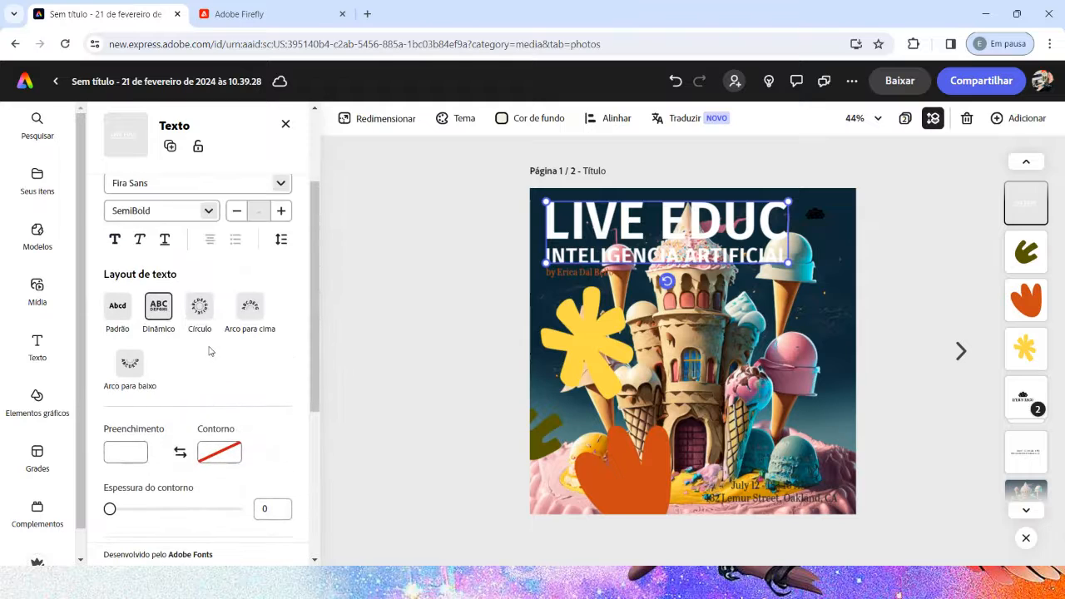
pyautogui.scroll(-4, 243, 392)
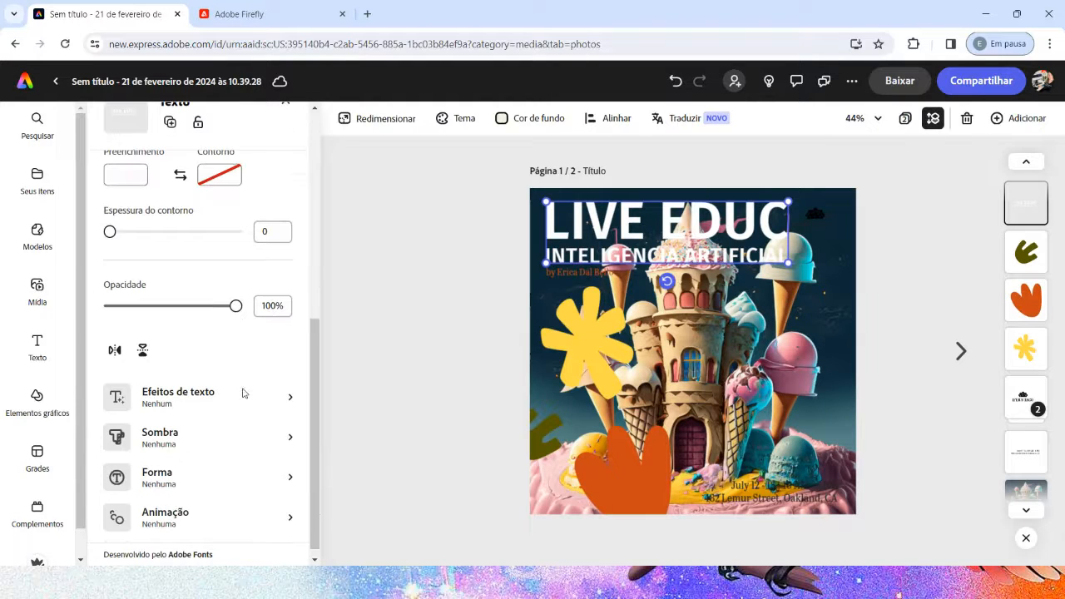
pyautogui.click(576, 272)
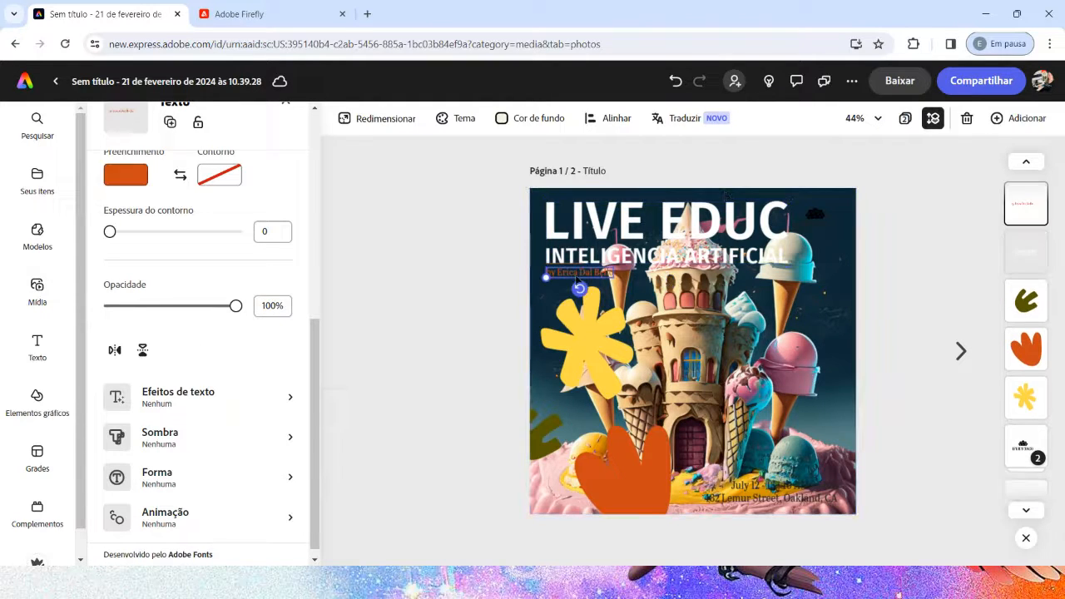
pyautogui.moveTo(576, 275); pyautogui.dragTo(579, 321)
pyautogui.click(773, 255)
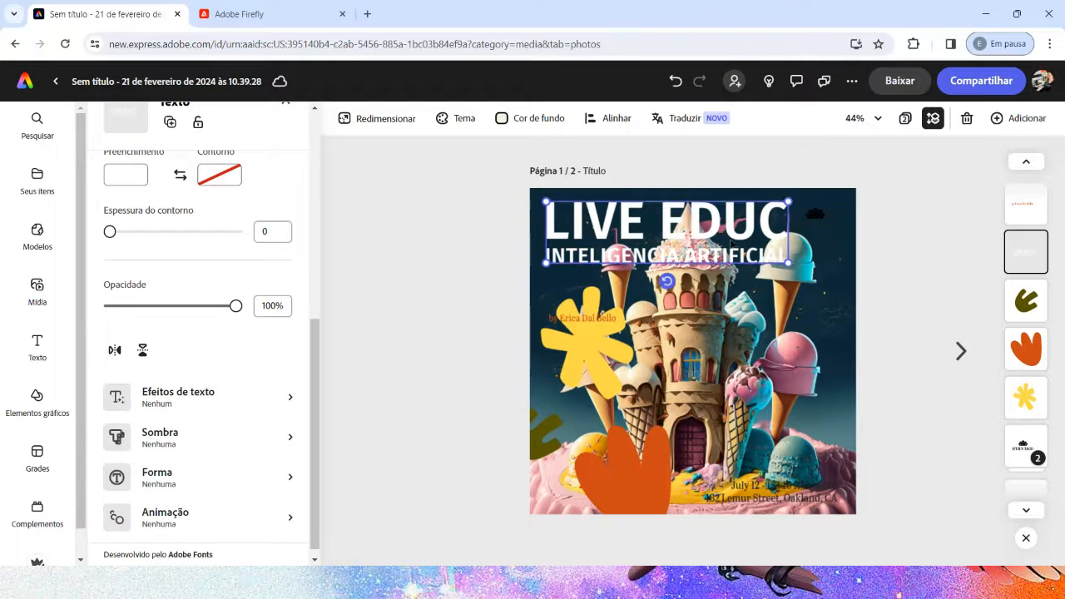
pyautogui.moveTo(785, 263); pyautogui.dragTo(837, 297)
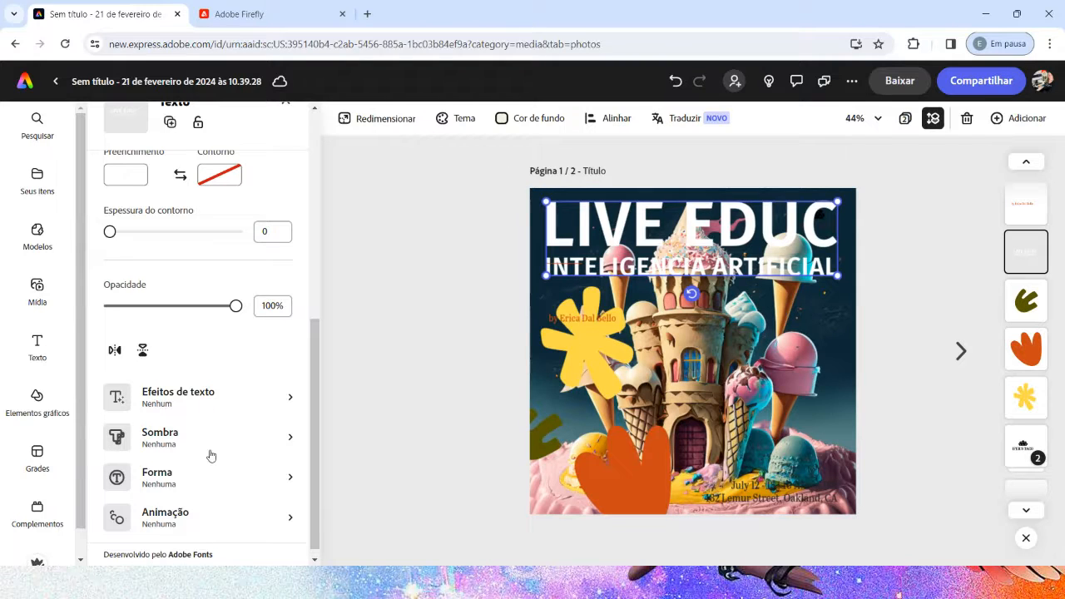
# Step: Open the text effects options for the title, then switch to Adobe Firefly and open its Efeitos de texto generator
pyautogui.click(175, 403)
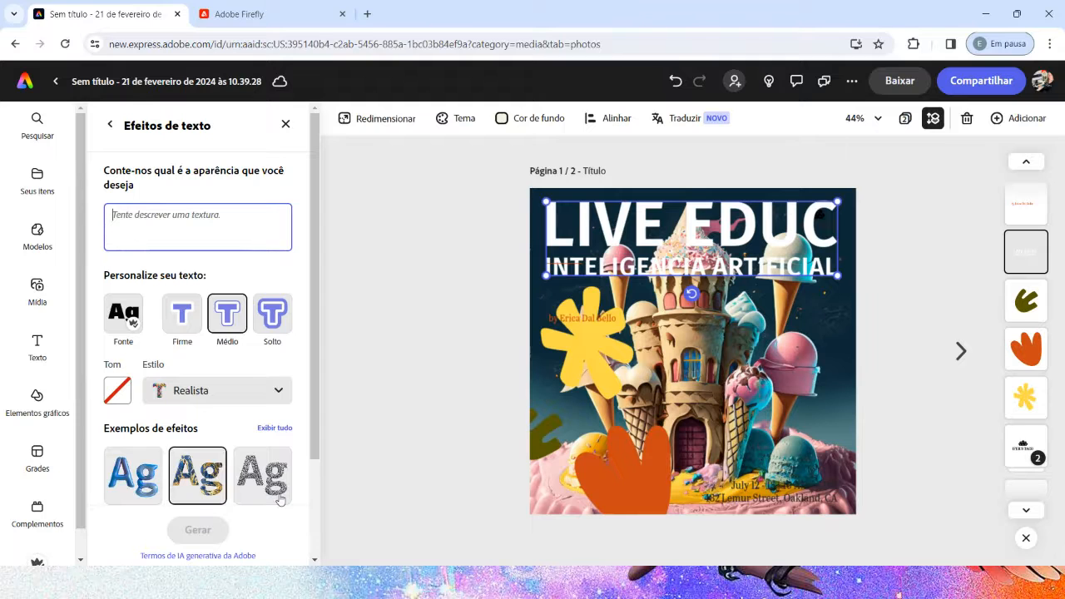
pyautogui.click(233, 14)
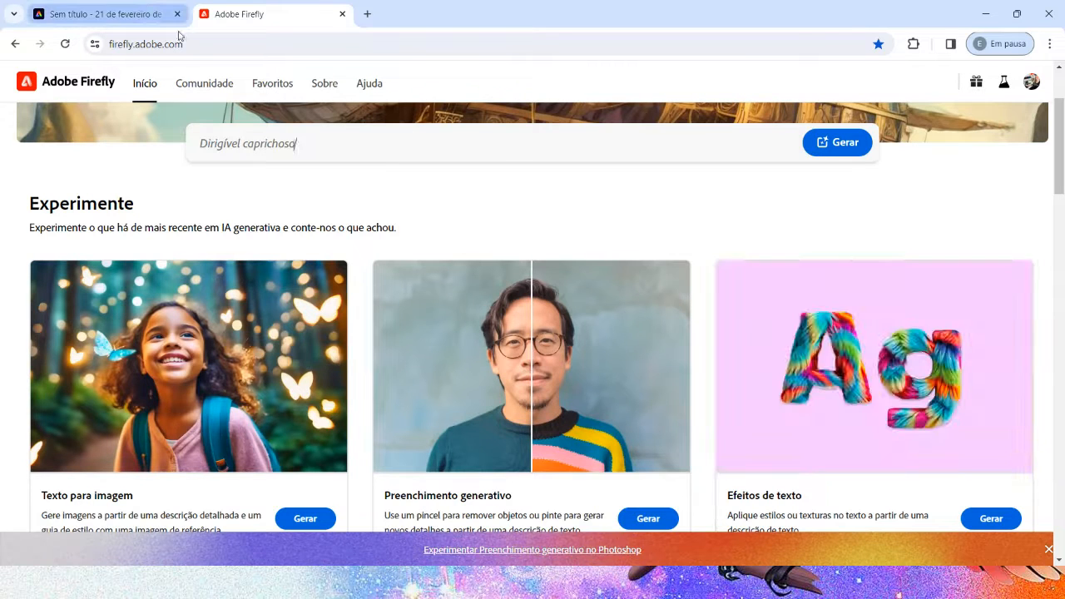
pyautogui.click(121, 21)
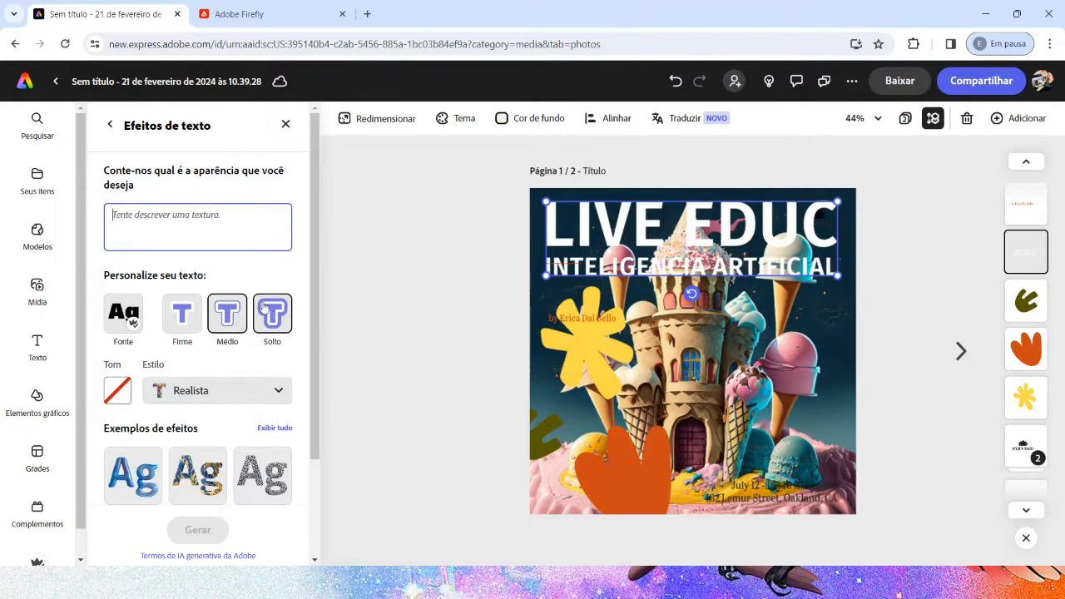
pyautogui.click(235, 14)
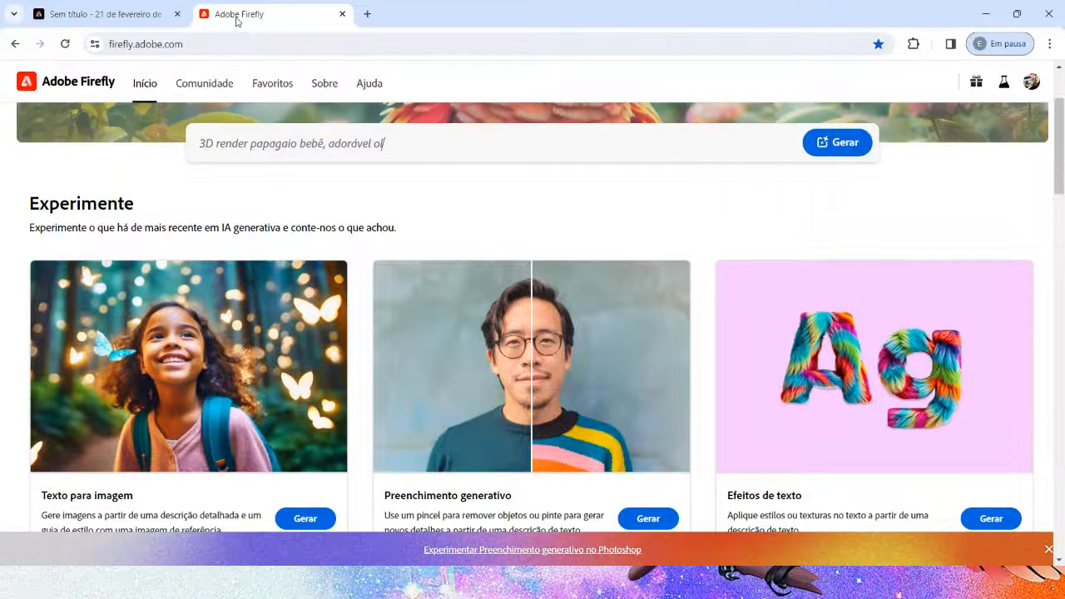
pyautogui.scroll(-3, 850, 374)
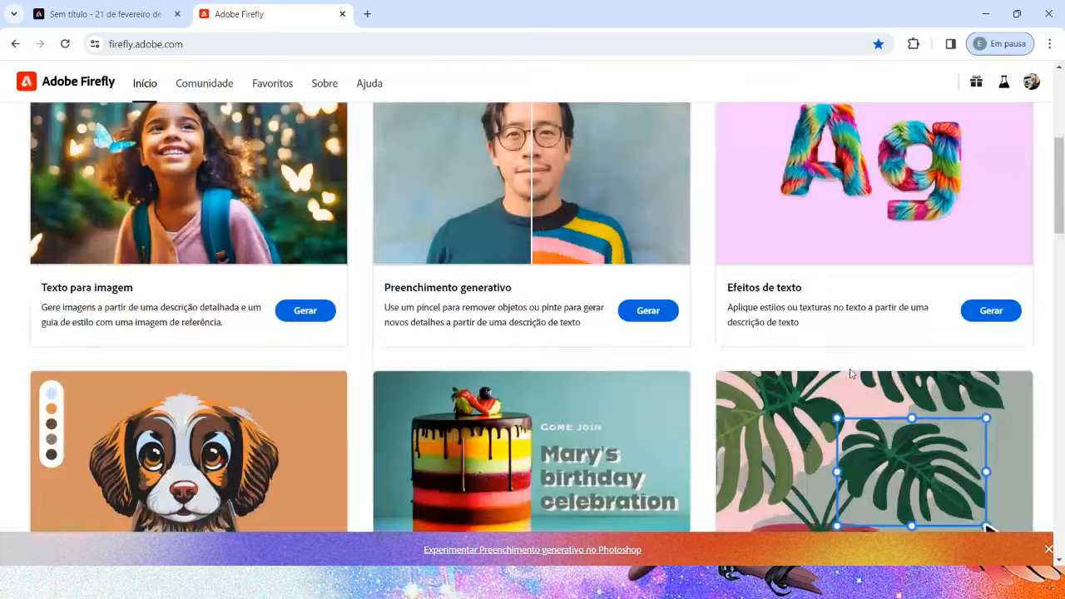
pyautogui.click(990, 310)
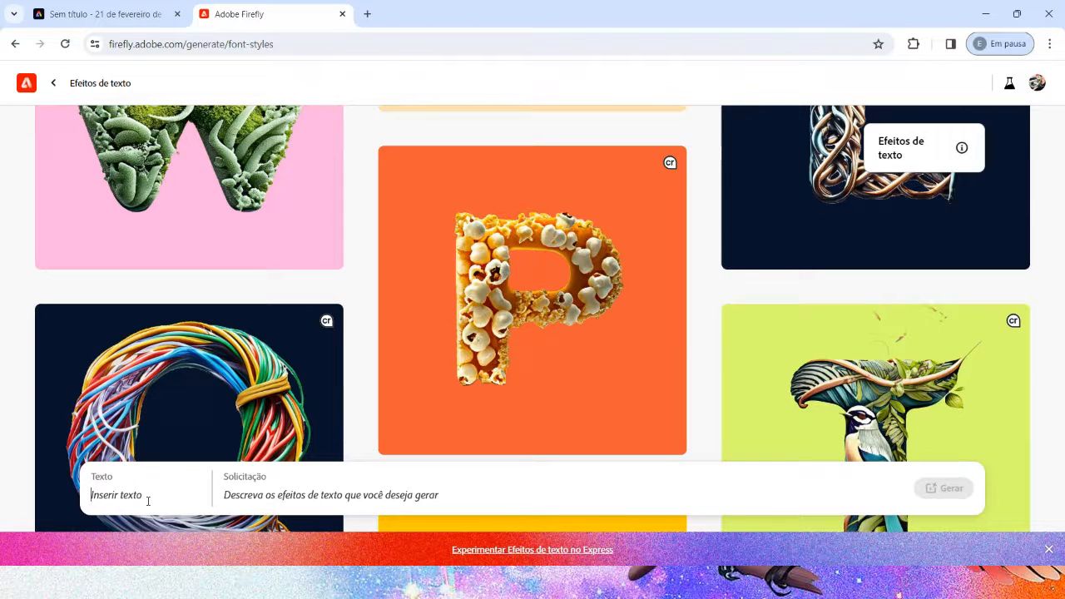
# Step: Generate a text effect for the word "NATUREZA" with the prompt "grama"
pyautogui.write('NATUREZA')
pyautogui.press('Tab')
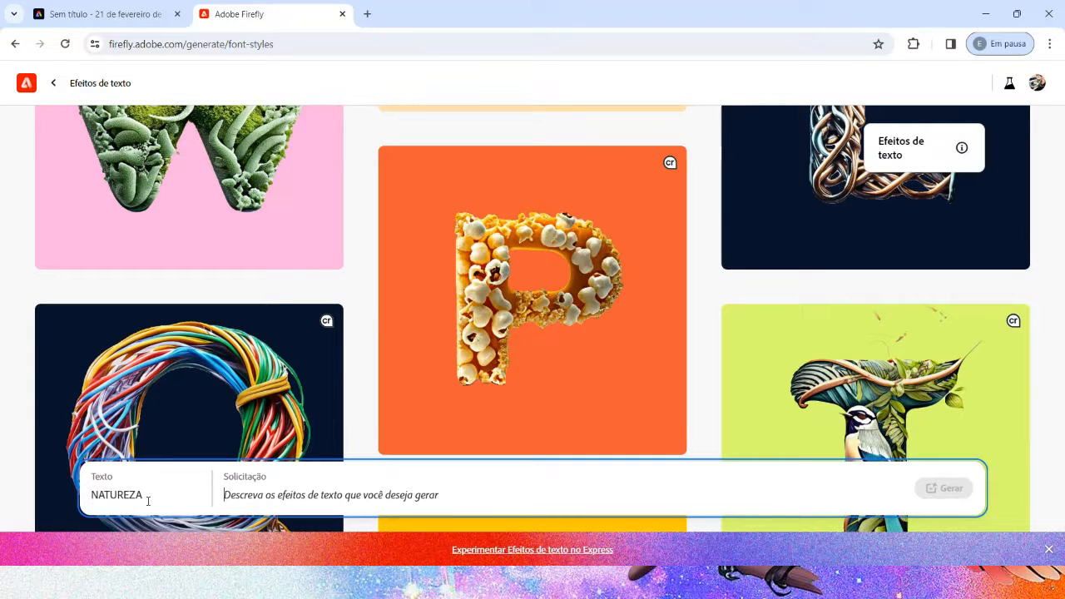
pyautogui.write('grama')
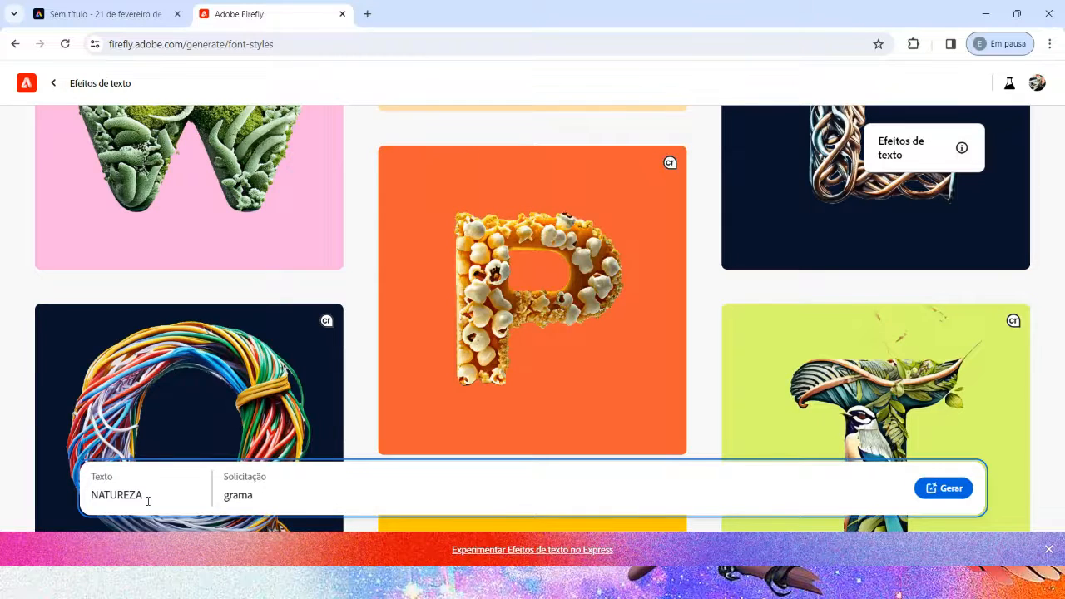
pyautogui.press('Return')
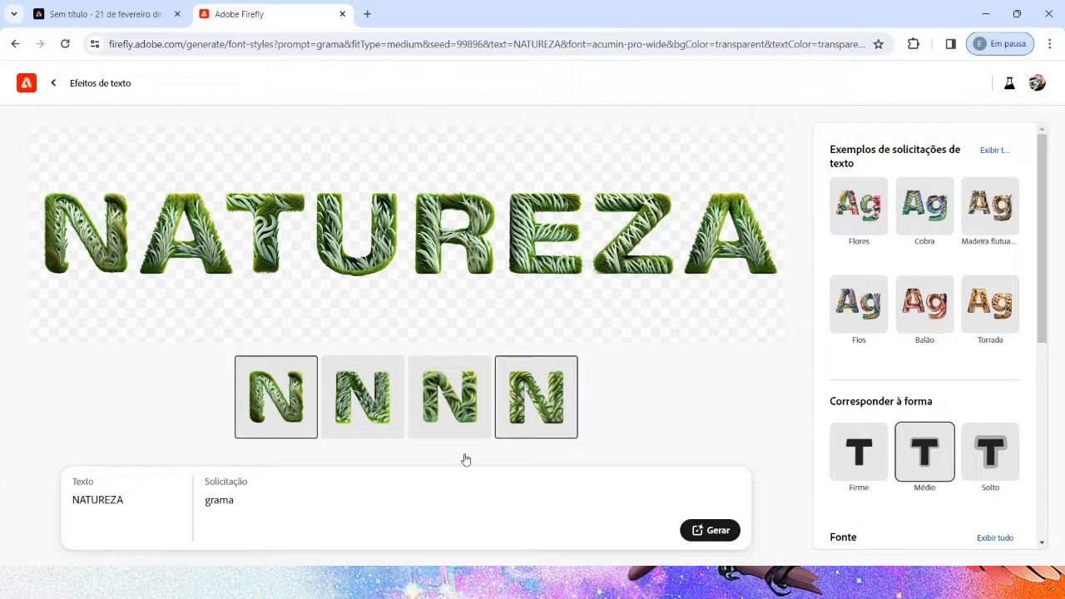
# Step: Compare the generated grass variations of the word and return to the first one
pyautogui.click(374, 408)
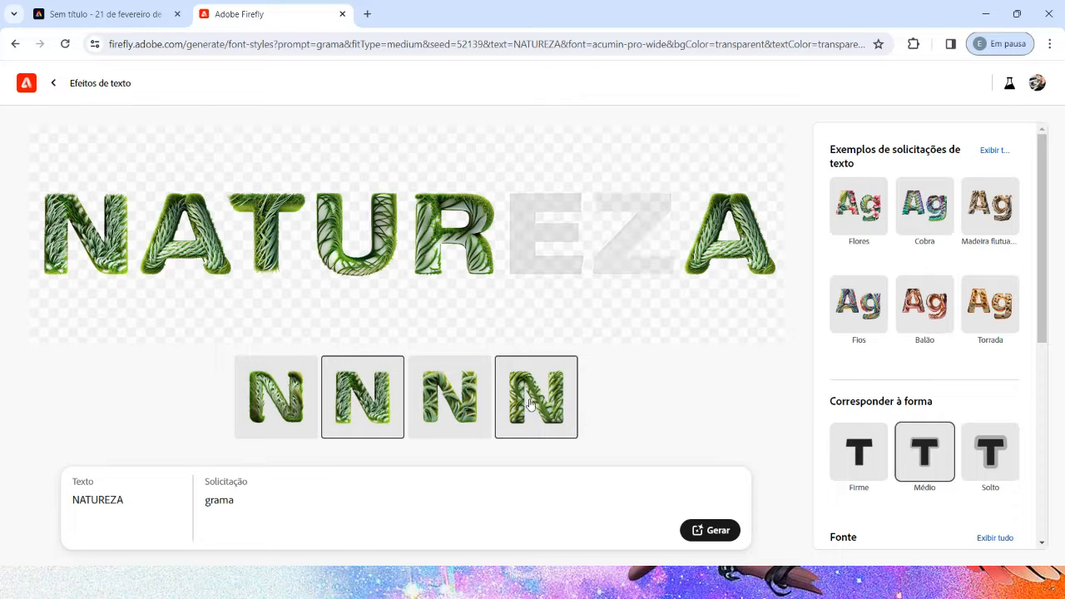
pyautogui.click(582, 404)
pyautogui.click(275, 397)
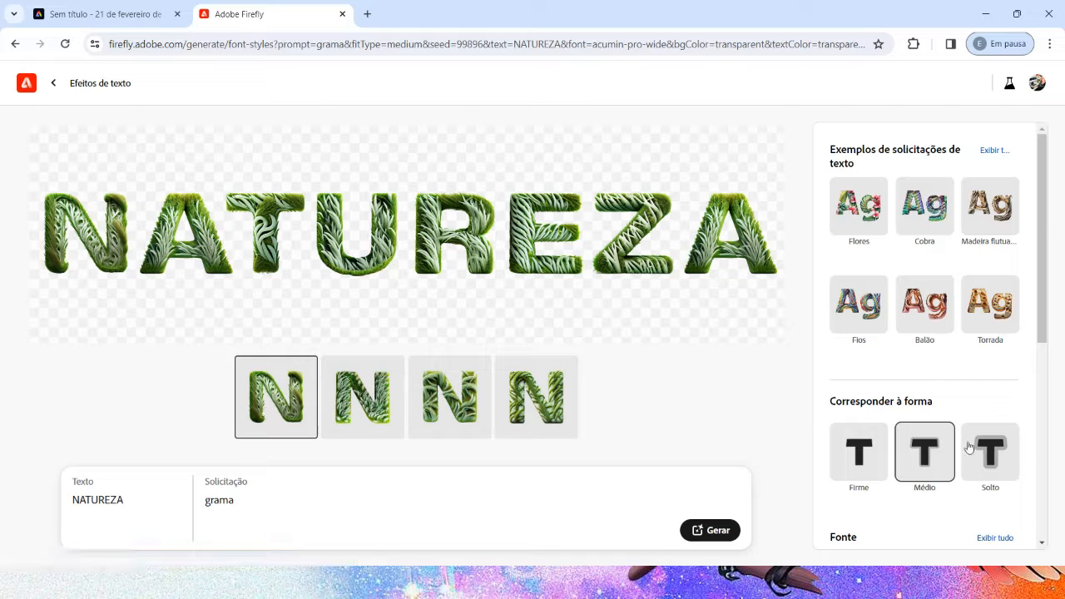
# Step: Set the text effect's shape matching to Solto
pyautogui.scroll(-3, 968, 448)
pyautogui.click(991, 252)
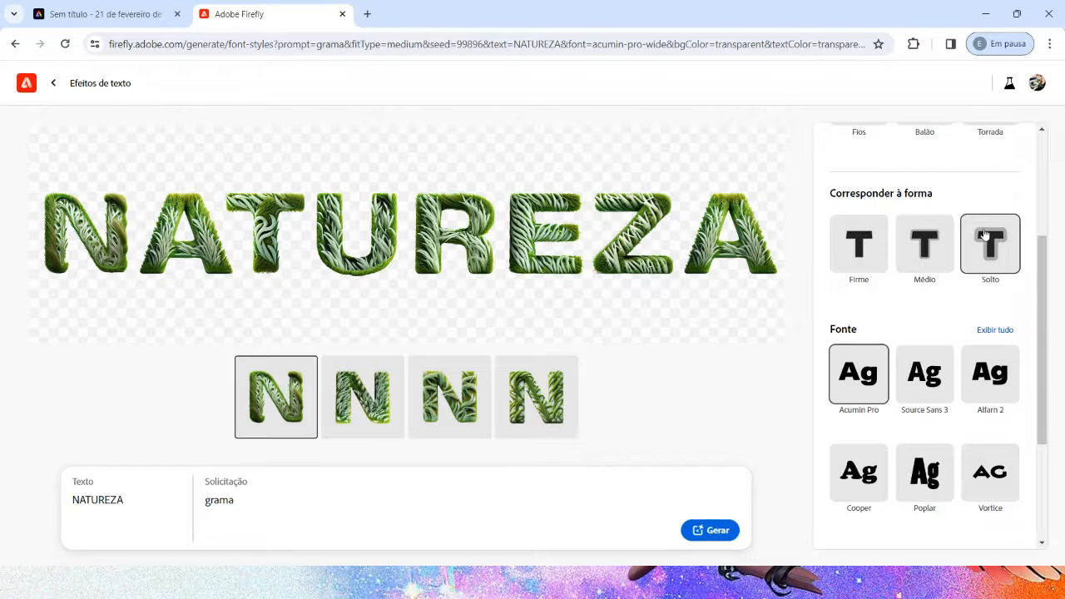
pyautogui.scroll(-1, 969, 267)
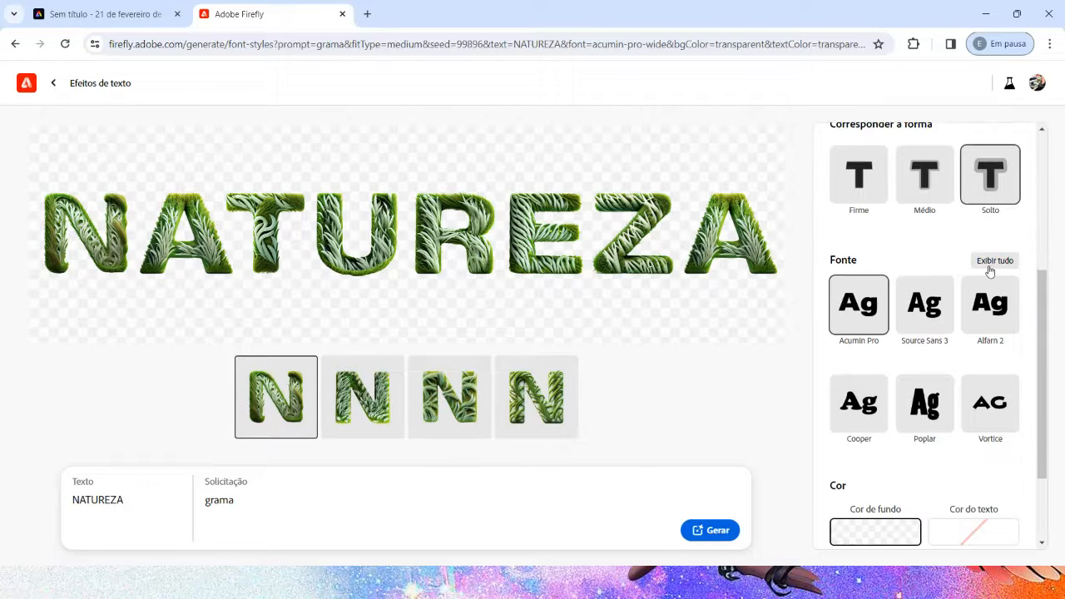
# Step: Set the text effect's font to Poplar and its background colour to white, and regenerate the word
pyautogui.click(933, 411)
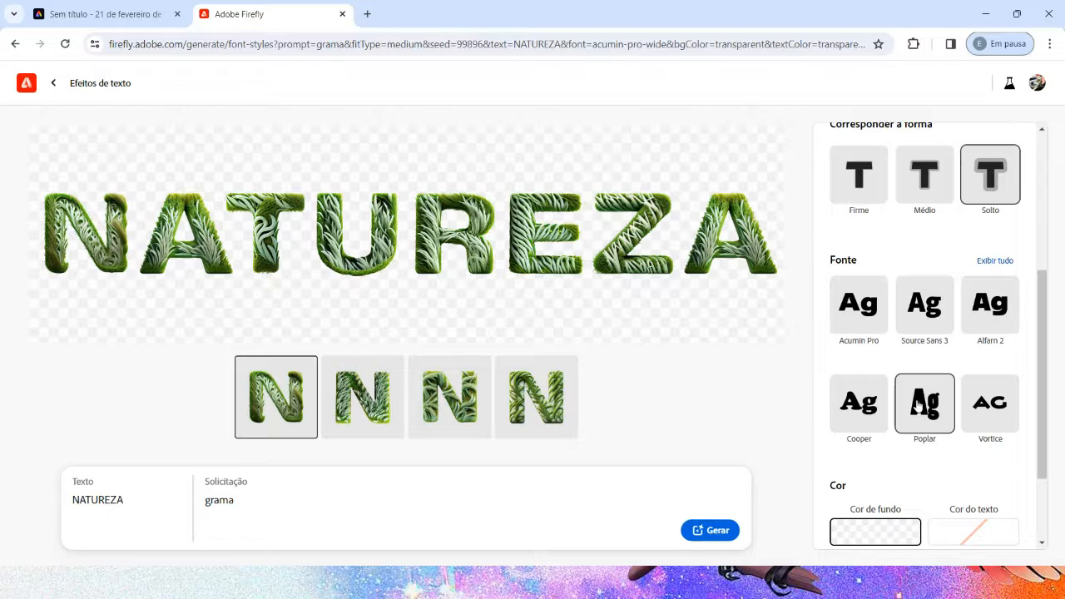
pyautogui.scroll(-2, 961, 349)
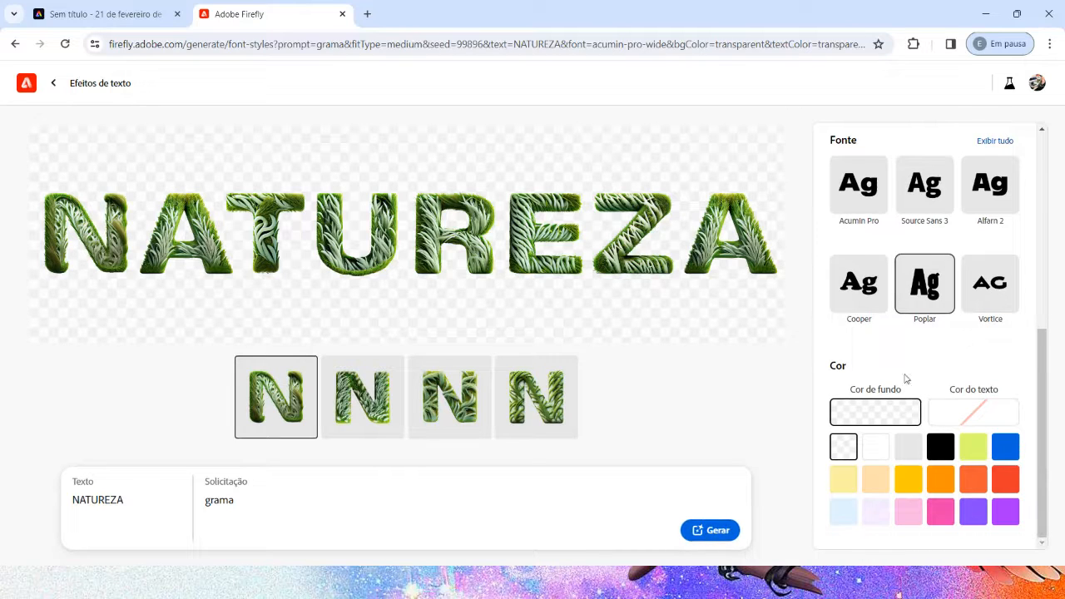
pyautogui.click(876, 446)
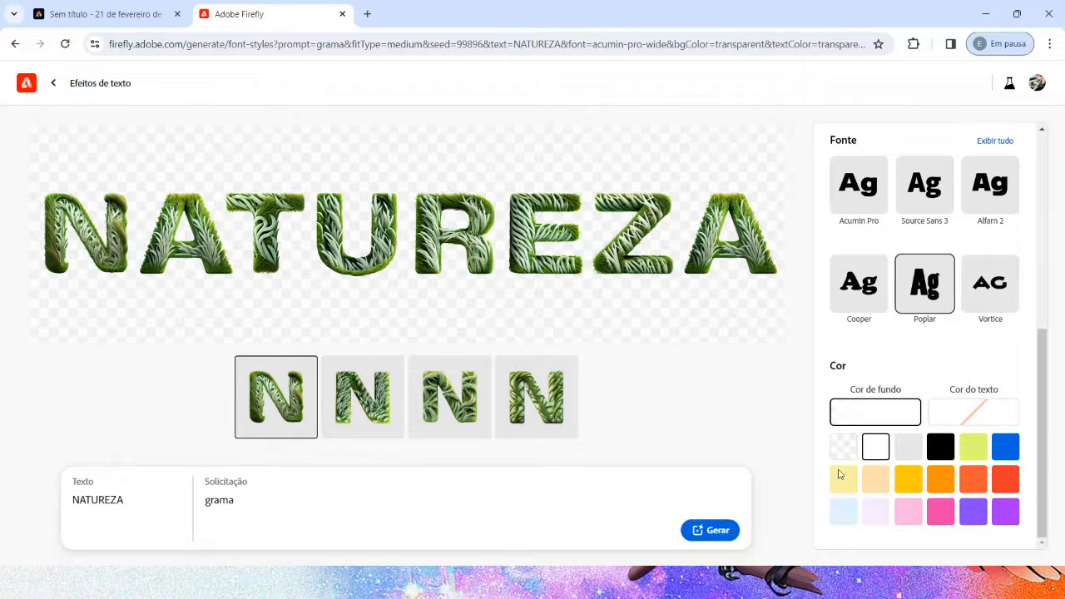
pyautogui.click(726, 531)
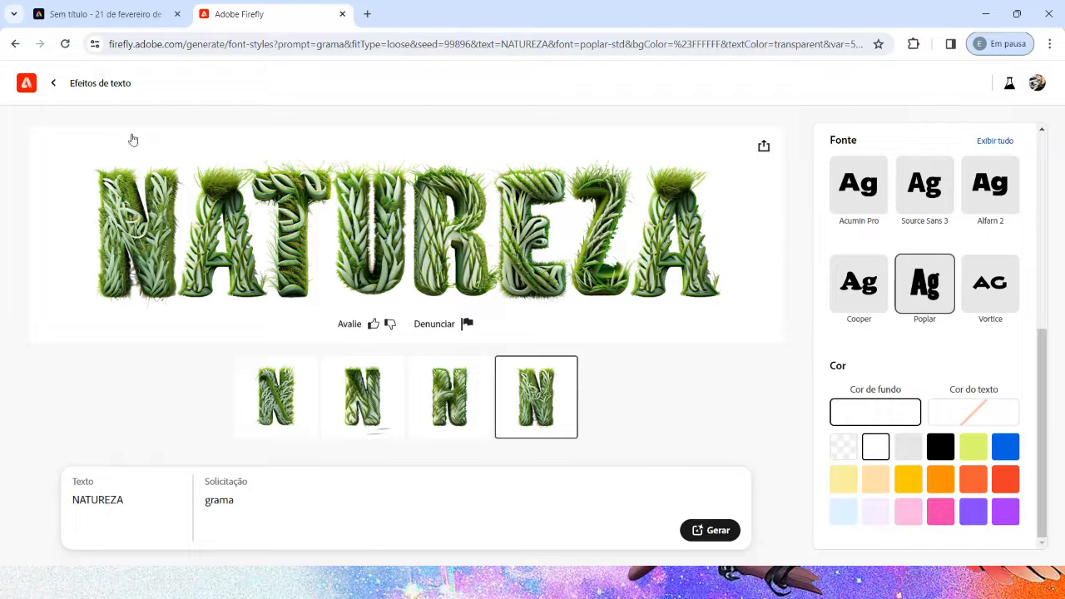
# Step: Switch back to the Adobe Express design and set the title's text effect fit to Solto
pyautogui.click(125, 13)
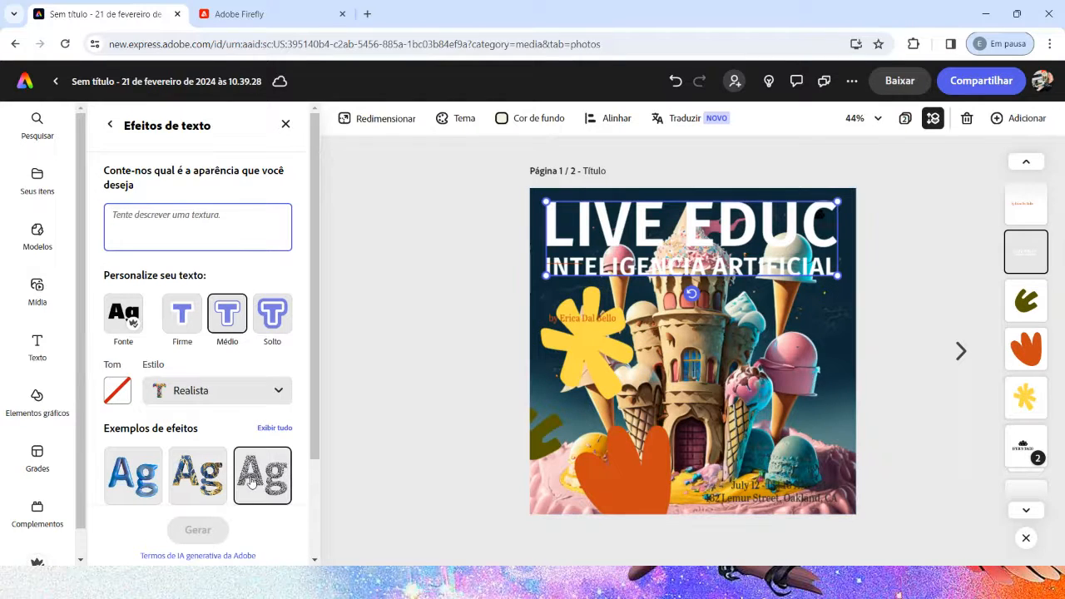
pyautogui.click(272, 321)
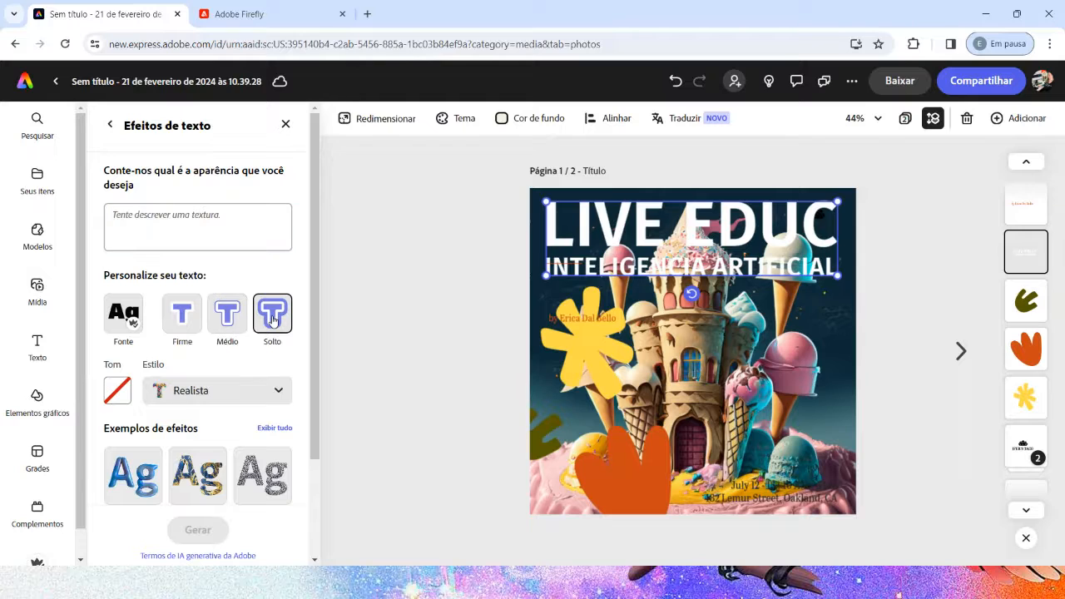
pyautogui.scroll(-3, 233, 383)
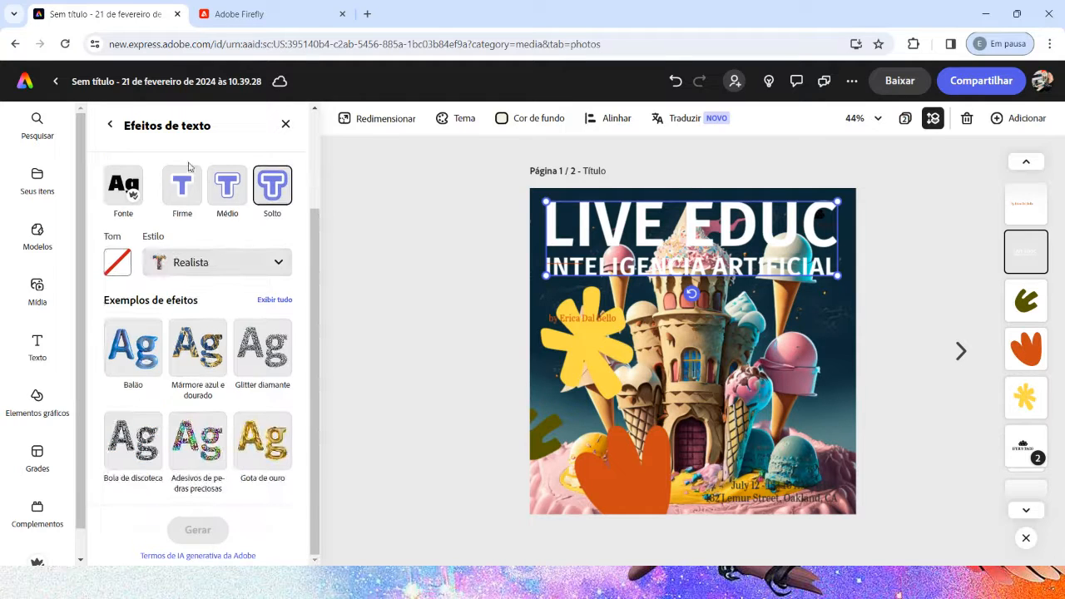
pyautogui.click(224, 266)
pyautogui.click(222, 267)
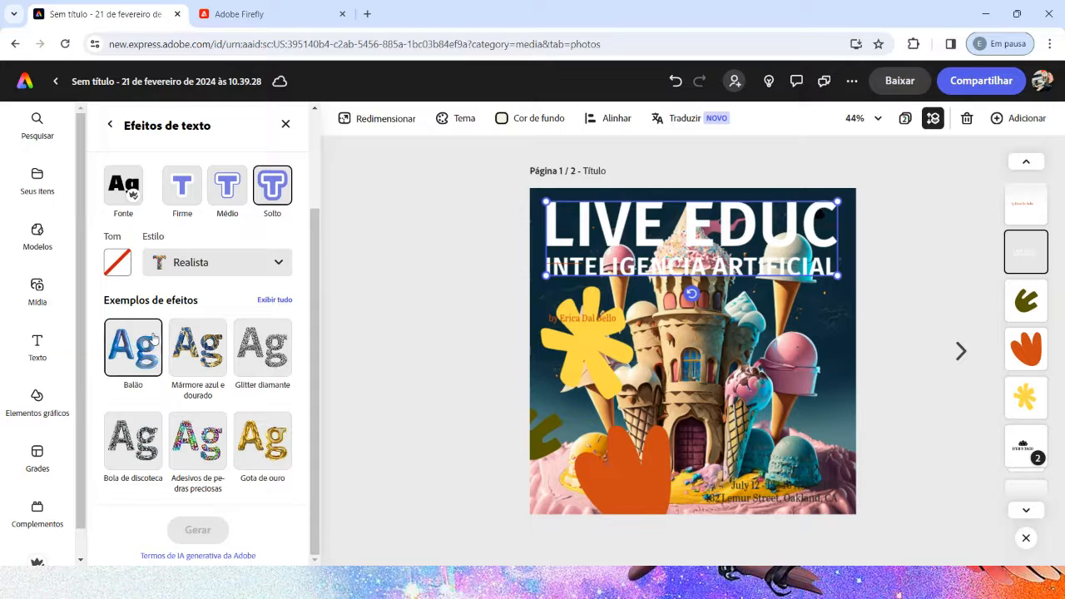
# Step: Use the Balão sample effect on the title and generate it with the prompt "Balão liso de plástico renderizado em 3D dourado"
pyautogui.click(260, 439)
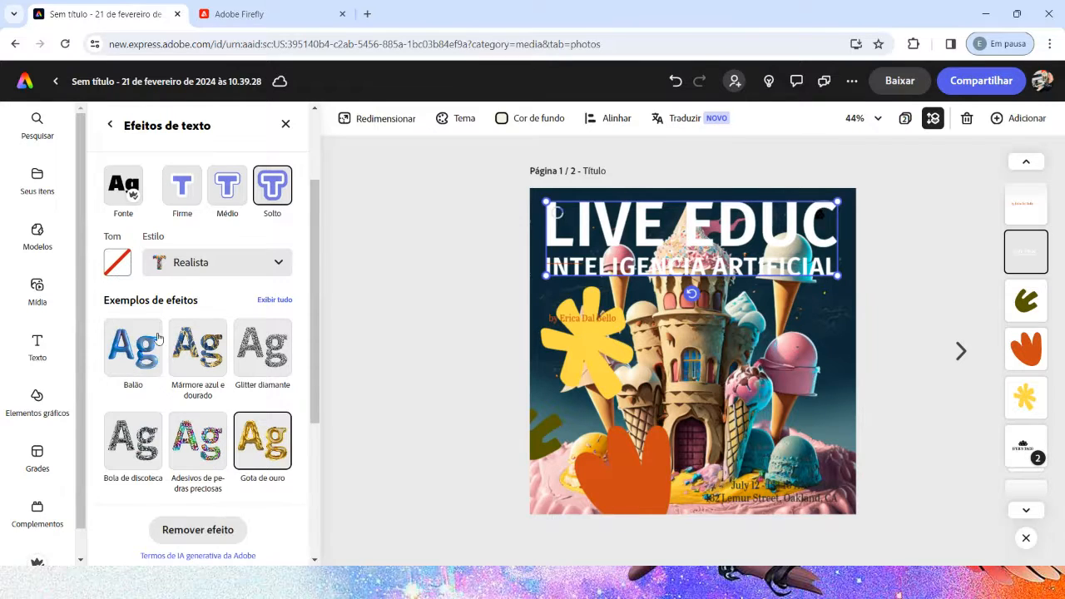
pyautogui.click(129, 365)
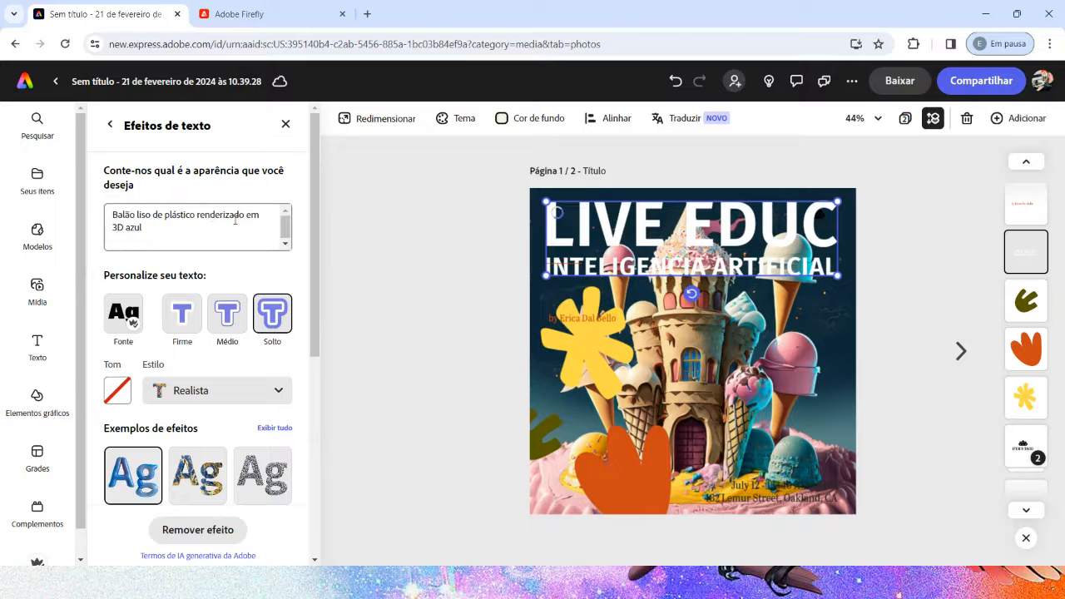
pyautogui.click(149, 228)
pyautogui.press('BackSpace')
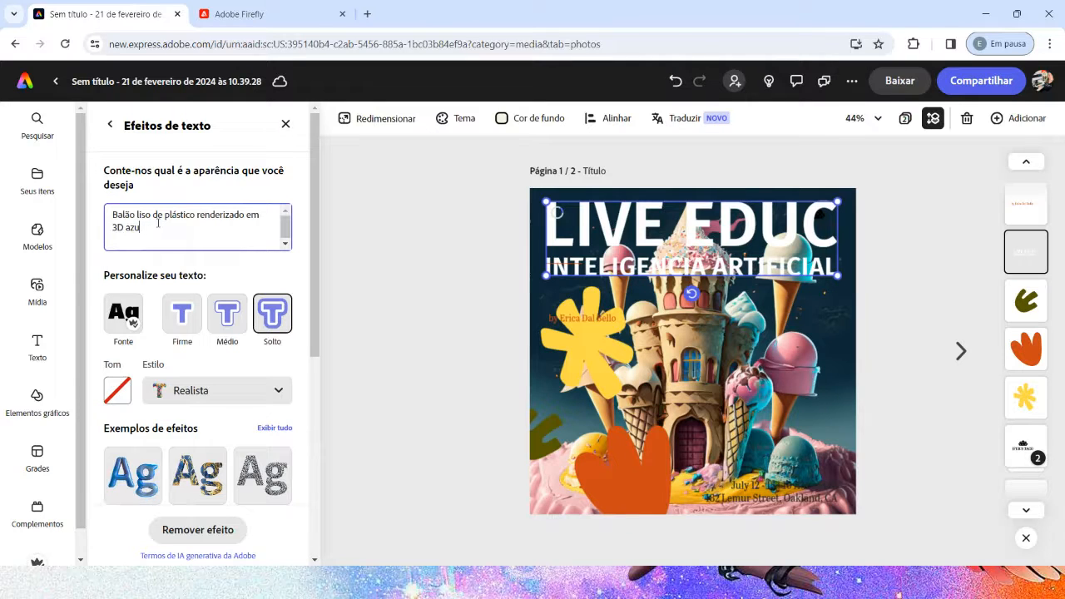
pyautogui.write('dourado')
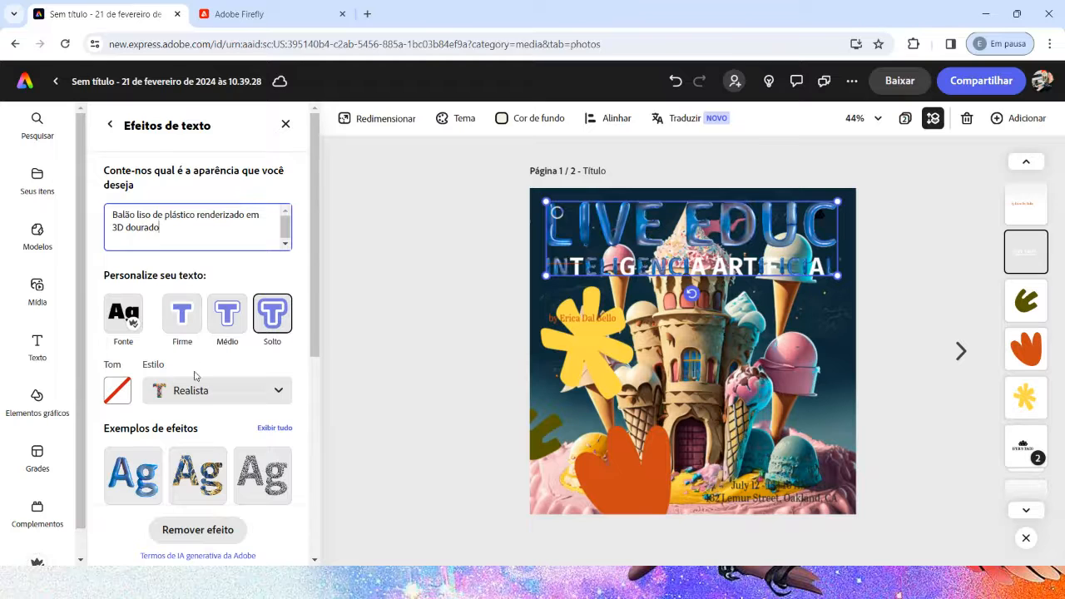
pyautogui.scroll(-3, 196, 376)
pyautogui.scroll(3, 204, 350)
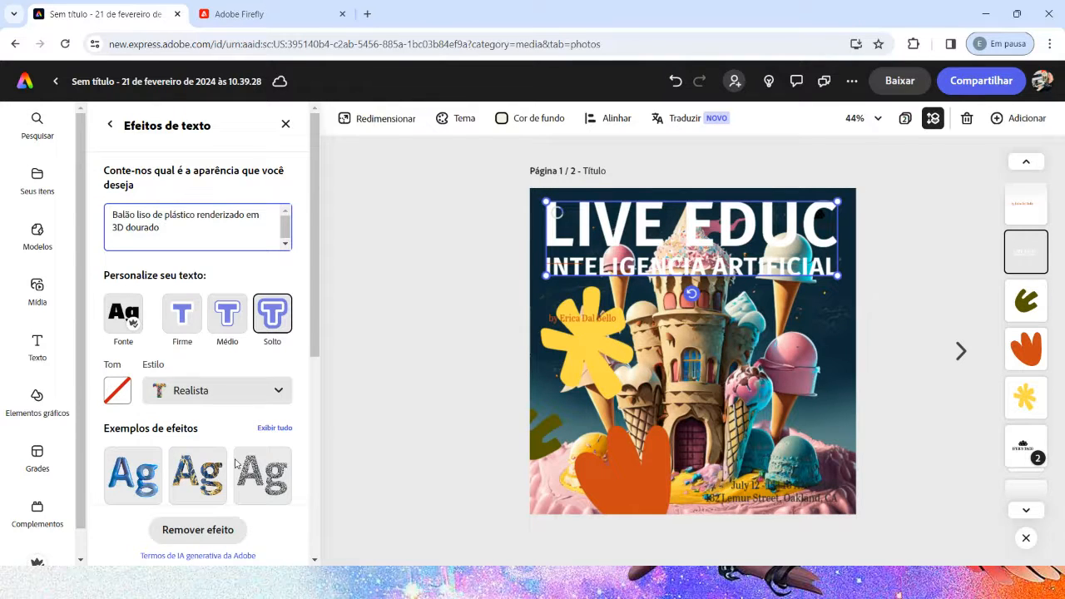
pyautogui.scroll(-1, 274, 458)
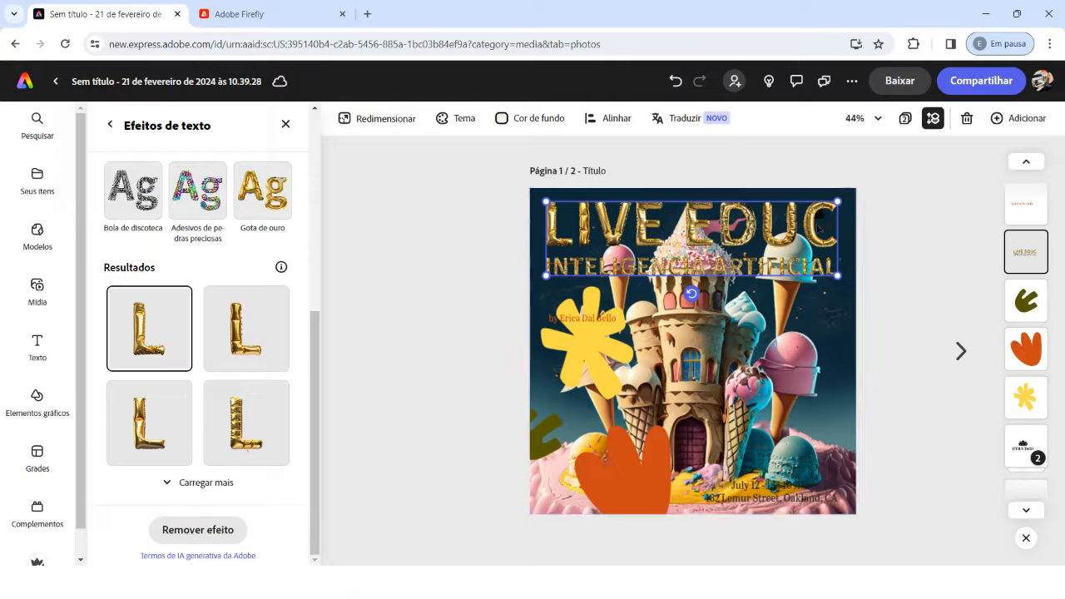
# Step: Examine the title's gold balloon lettering up close, undoing any accidental shift of the text
pyautogui.scroll(5, 776, 252)
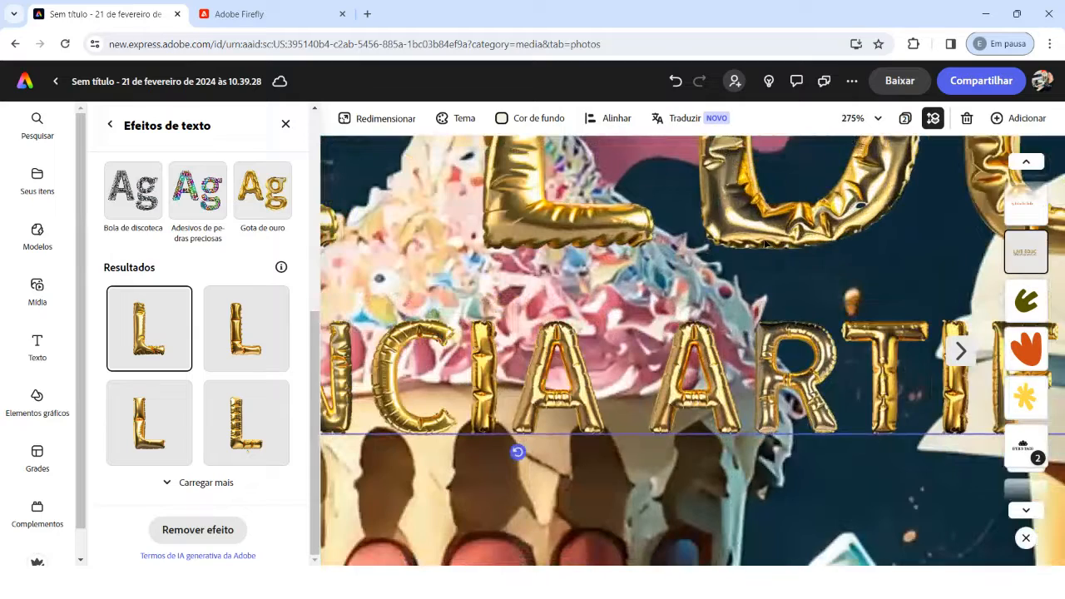
pyautogui.click(563, 226)
pyautogui.scroll(2, 582, 345)
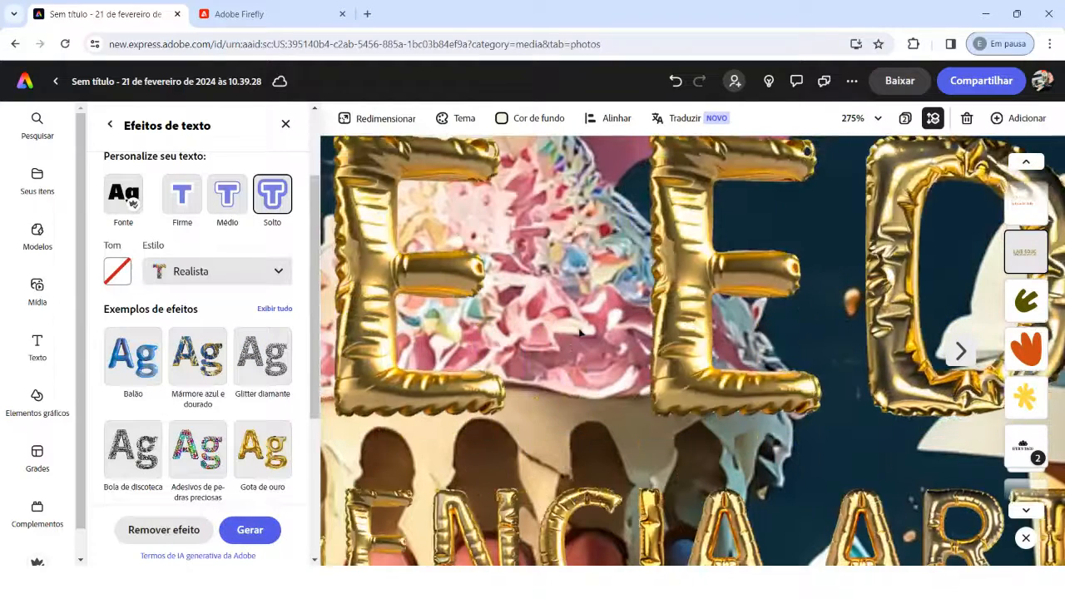
pyautogui.hotkey('ctrl', 'z')
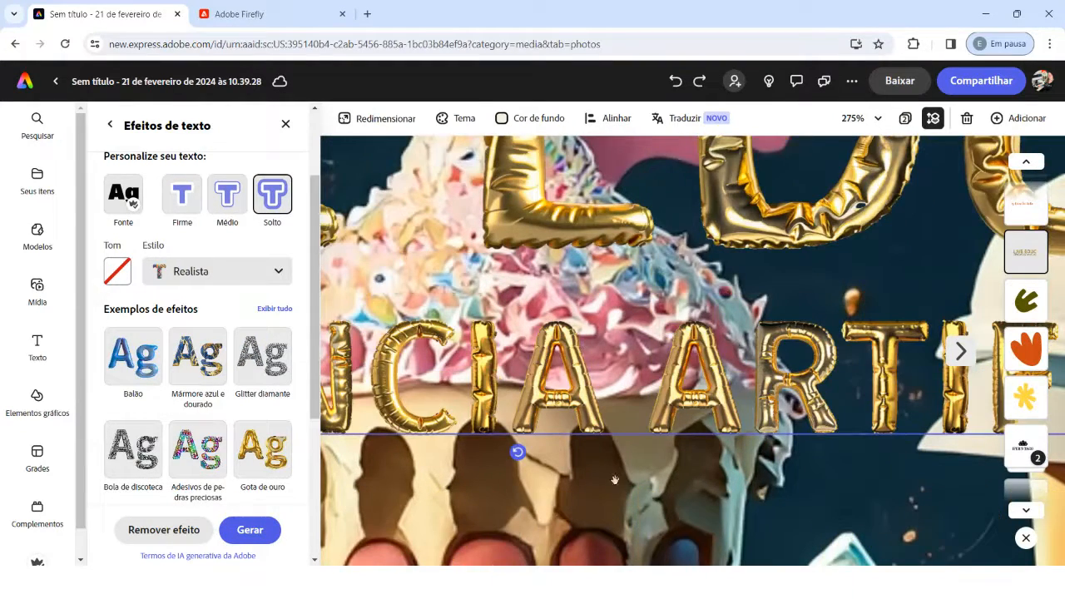
pyautogui.moveTo(580, 341); pyautogui.dragTo(710, 435)
pyautogui.moveTo(440, 185); pyautogui.dragTo(798, 257)
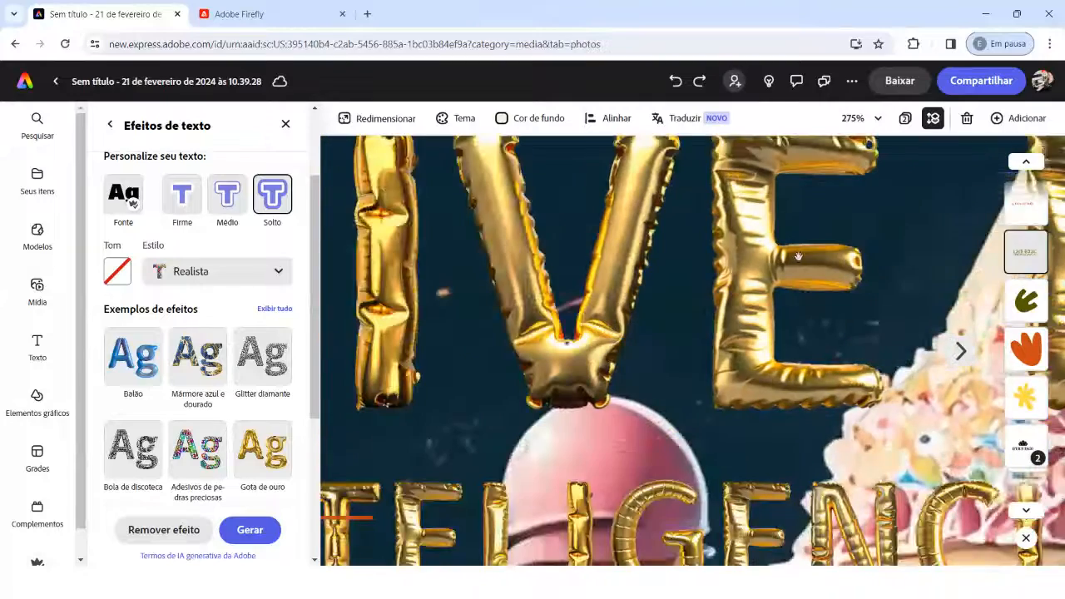
pyautogui.moveTo(605, 292); pyautogui.dragTo(728, 298)
pyautogui.moveTo(524, 270); pyautogui.dragTo(730, 365)
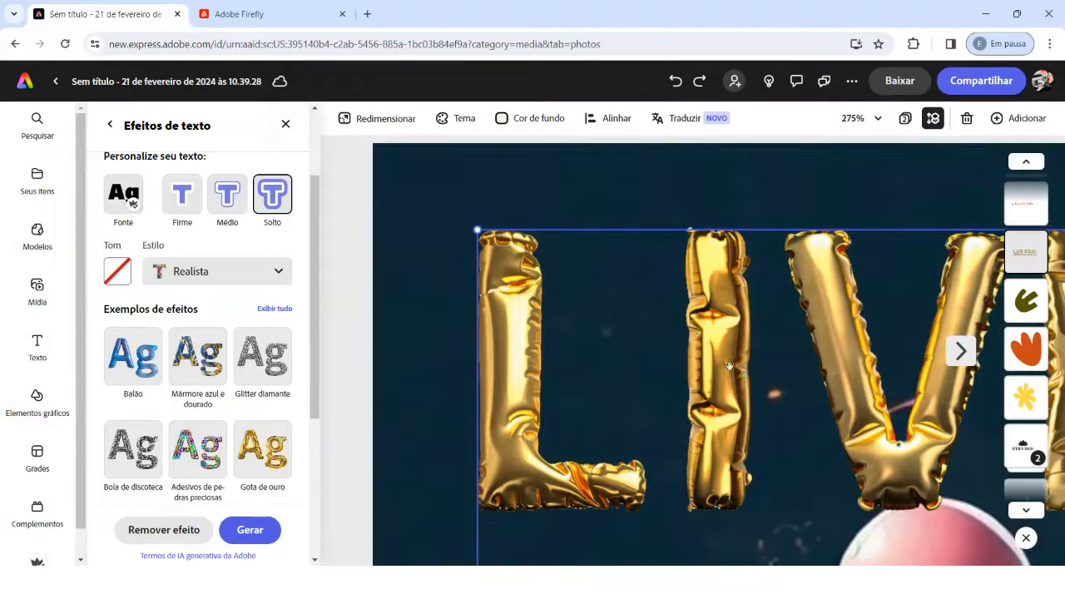
pyautogui.moveTo(832, 404); pyautogui.dragTo(611, 336)
pyautogui.moveTo(706, 347); pyautogui.dragTo(535, 330)
pyautogui.moveTo(851, 321); pyautogui.dragTo(623, 277)
pyautogui.scroll(-5, 628, 283)
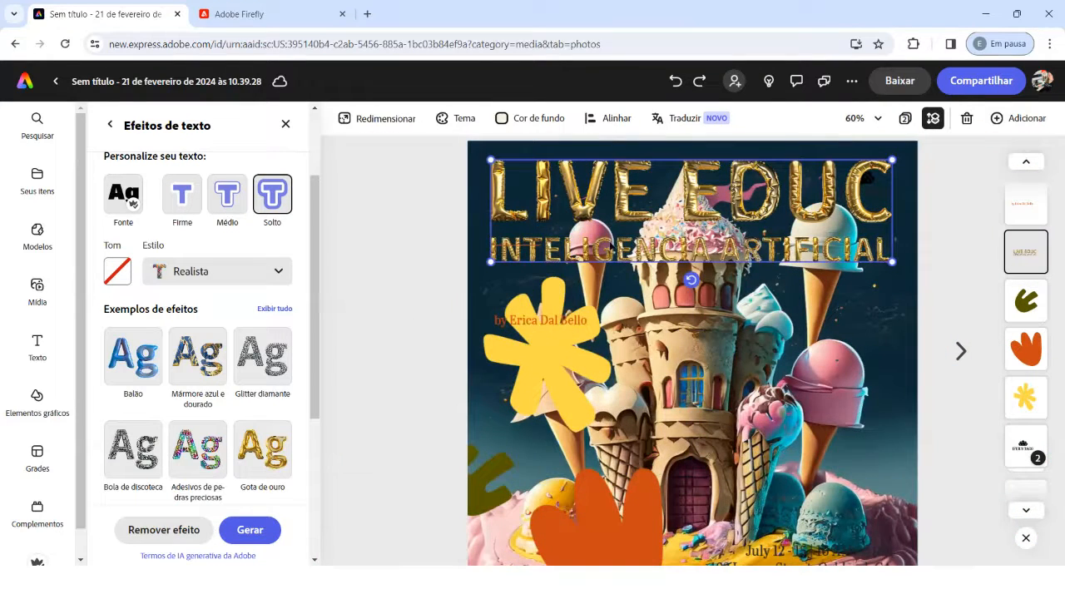
# Step: Move the author credit line up to just below the subtitle and set its fill to white
pyautogui.click(526, 323)
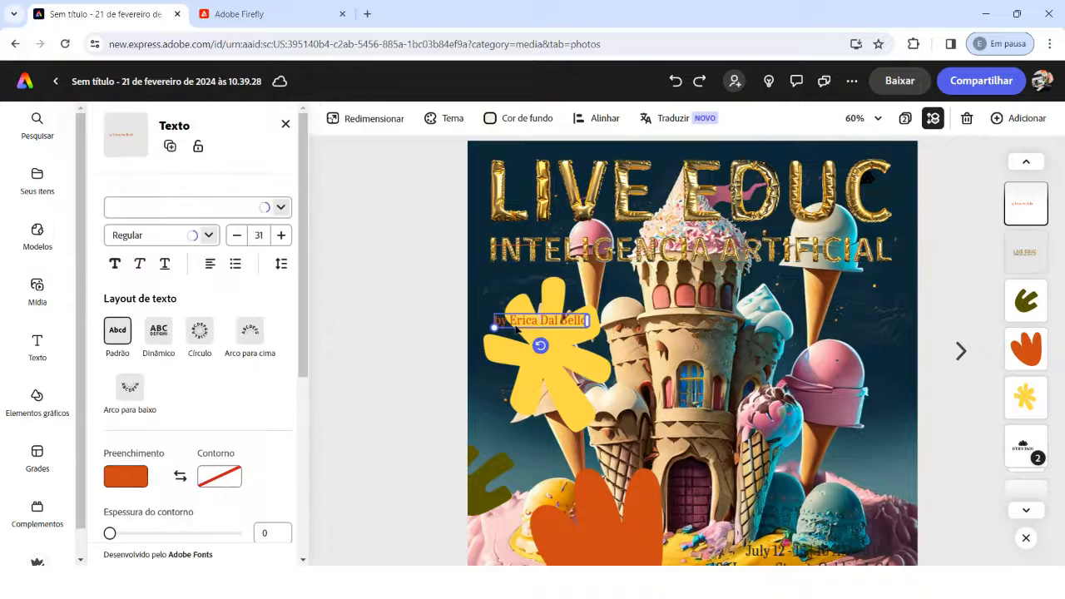
pyautogui.moveTo(526, 323); pyautogui.dragTo(526, 278)
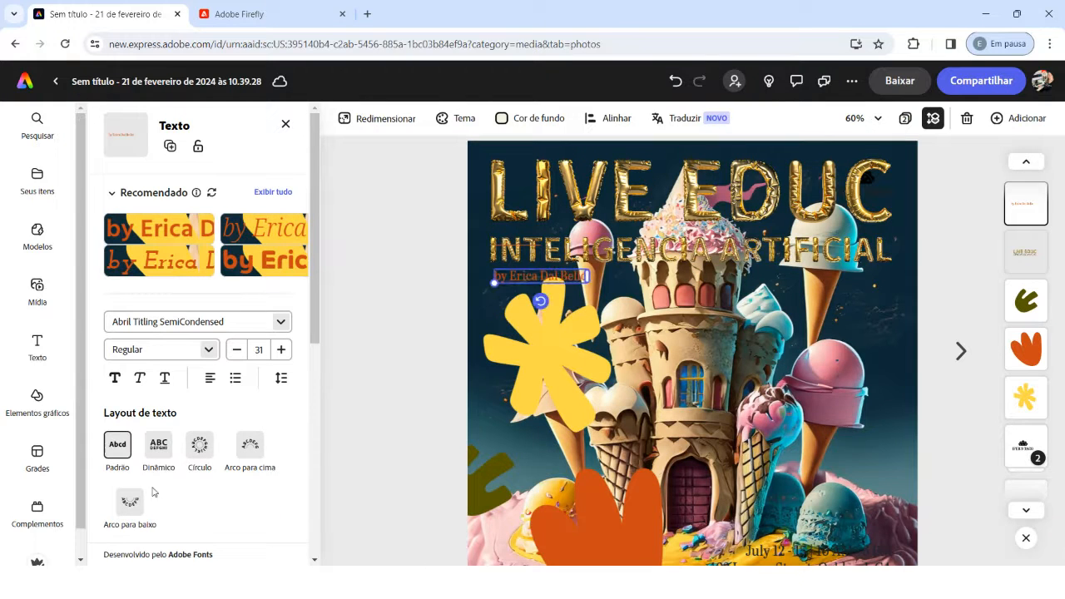
pyautogui.scroll(-3, 162, 453)
pyautogui.scroll(-3, 170, 445)
pyautogui.scroll(3, 171, 446)
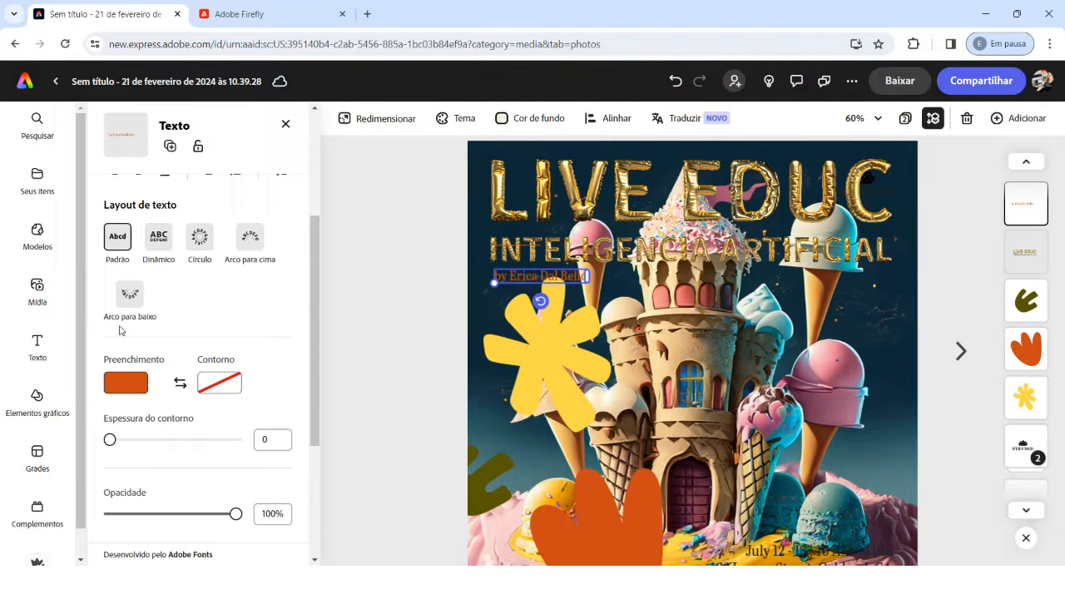
pyautogui.click(133, 386)
pyautogui.click(231, 327)
pyautogui.click(408, 271)
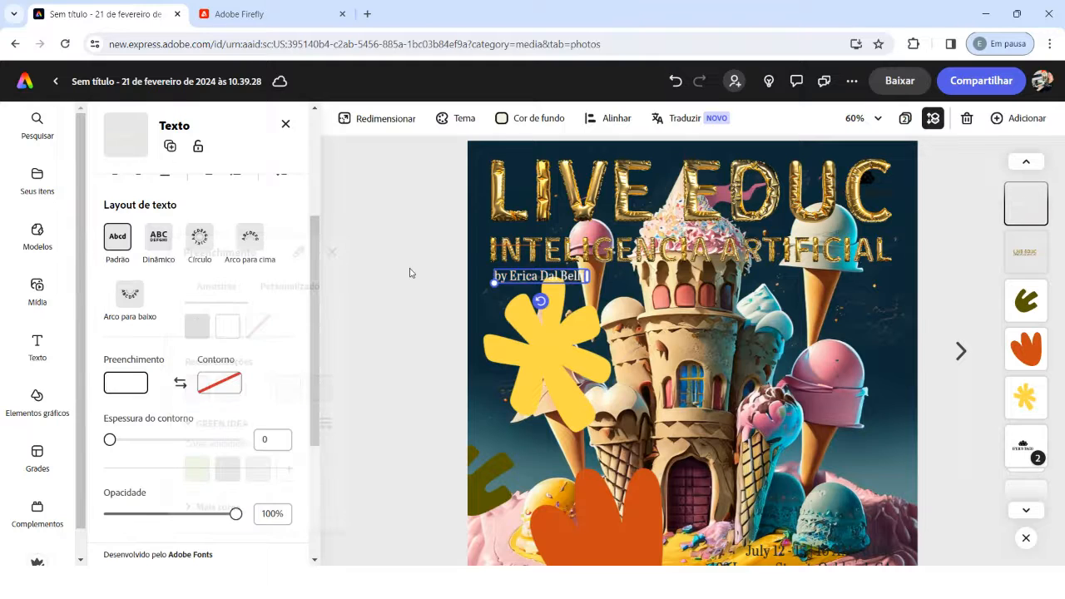
pyautogui.click(816, 455)
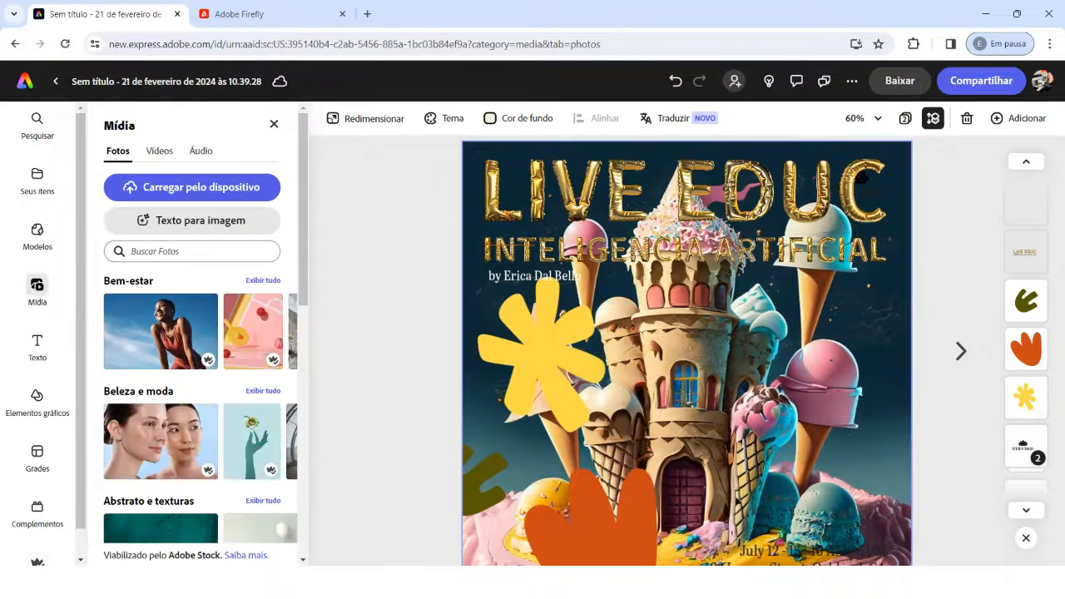
# Step: Detach the castle image from the page background and place it above the event date and address
pyautogui.scroll(-2, 621, 403)
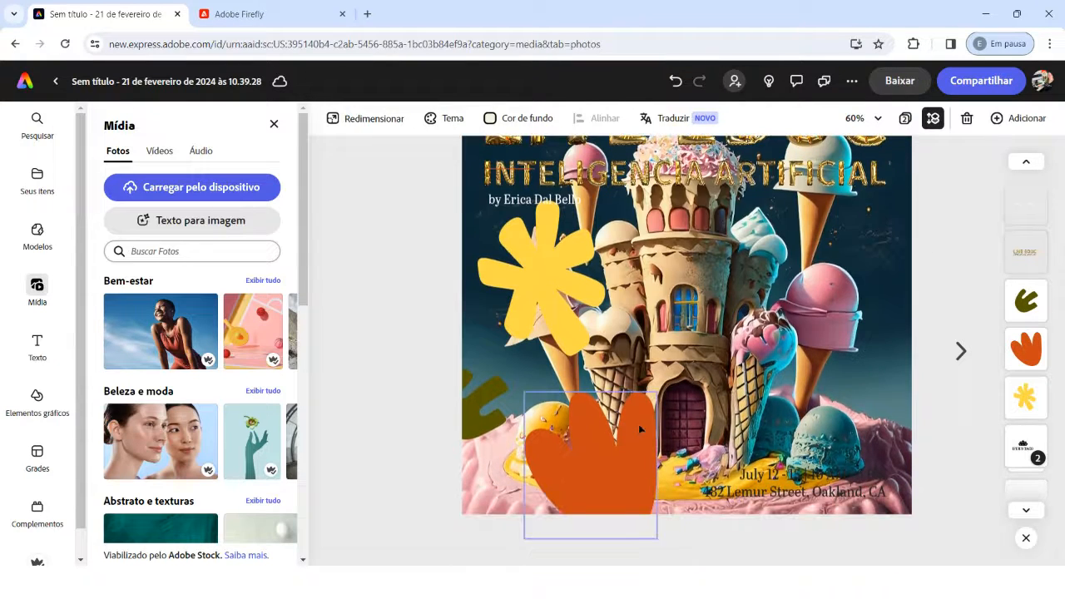
pyautogui.scroll(-2, 657, 403)
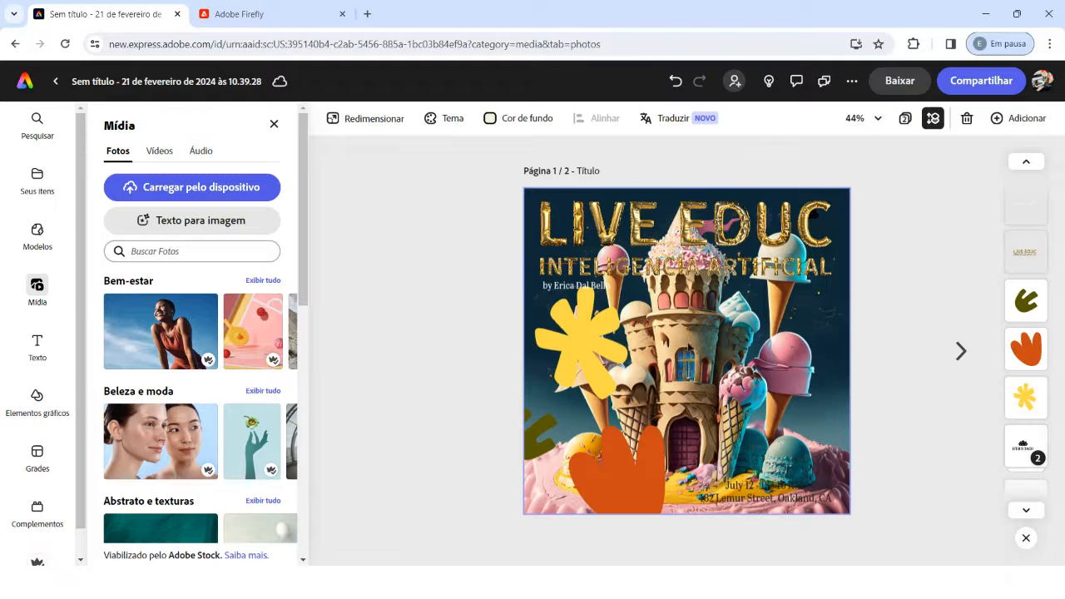
pyautogui.click(749, 353)
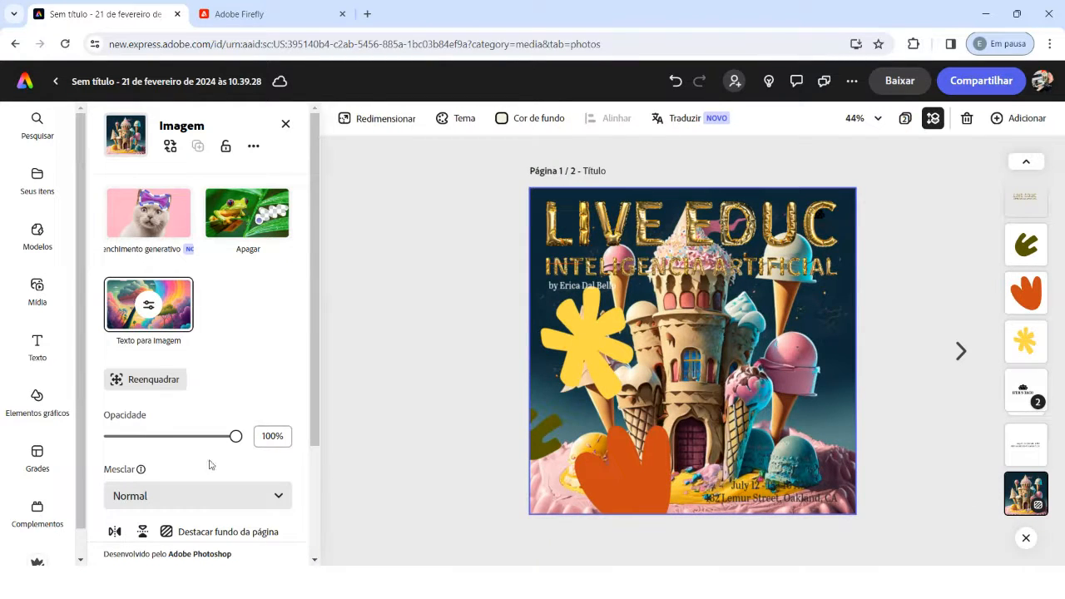
pyautogui.scroll(-2, 210, 464)
pyautogui.click(175, 381)
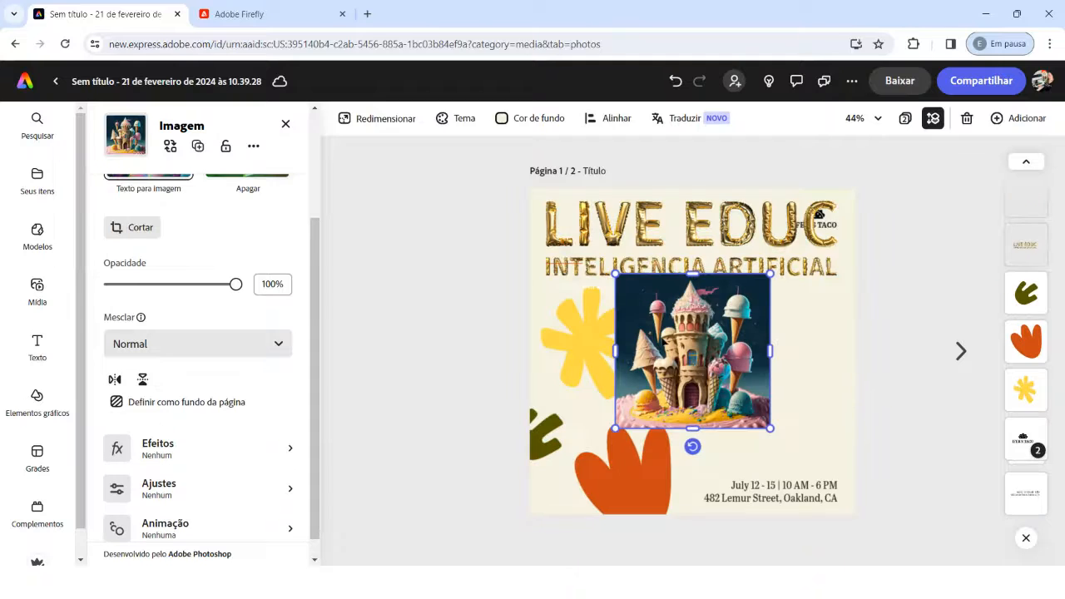
pyautogui.moveTo(662, 342); pyautogui.dragTo(729, 364)
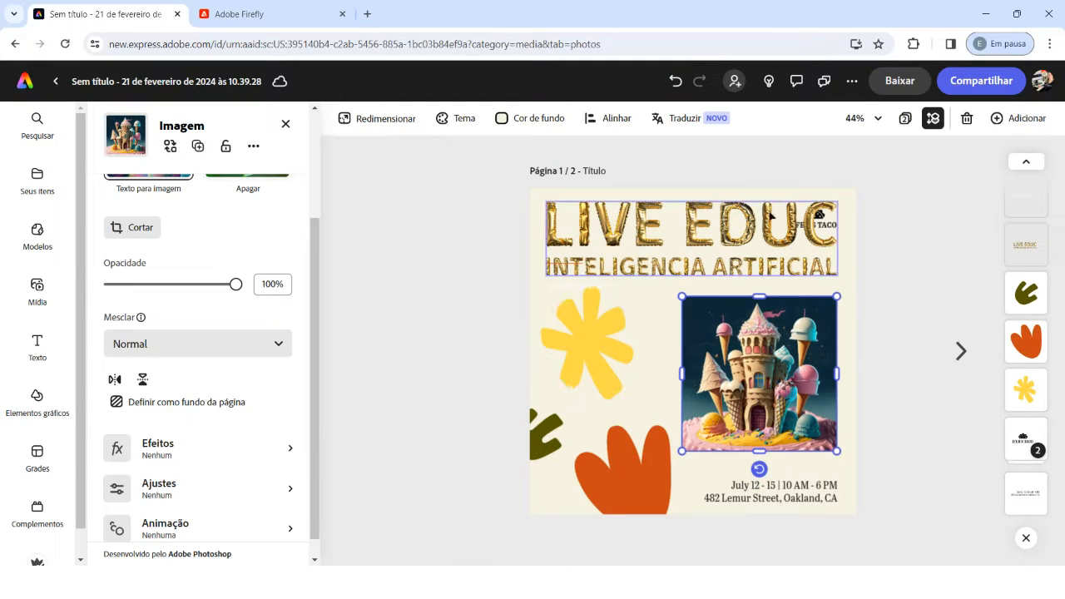
# Step: Shift the title slightly and delete the taco logo that overlaps it
pyautogui.click(826, 228)
pyautogui.moveTo(795, 228); pyautogui.dragTo(750, 237)
pyautogui.click(813, 219)
pyautogui.press('Delete')
pyautogui.click(387, 354)
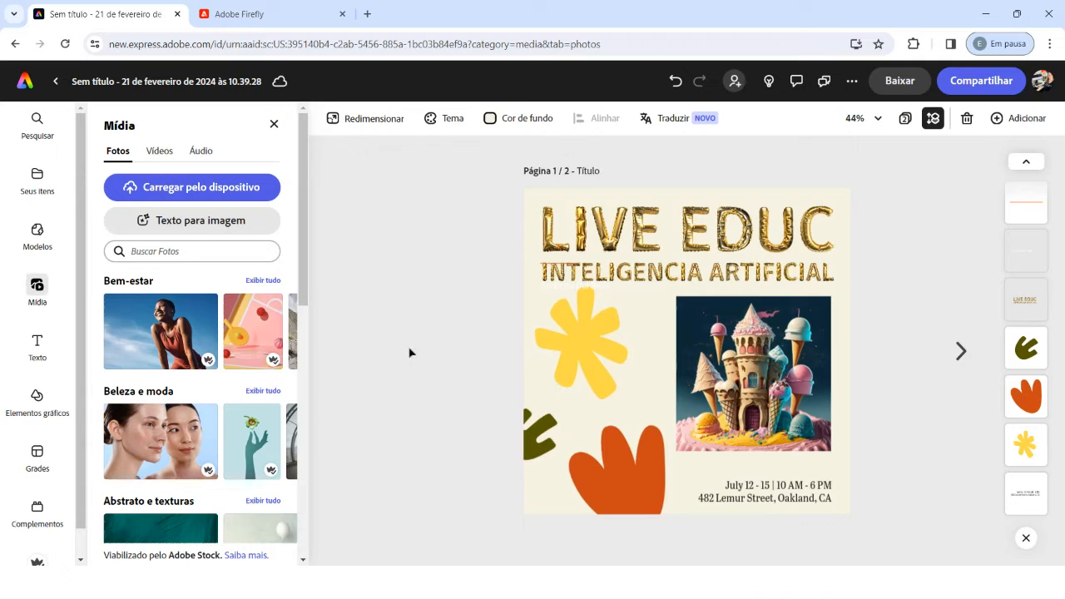
# Step: Nudge the green decorative shape slightly inward at the page edge
pyautogui.click(553, 337)
pyautogui.click(621, 428)
pyautogui.click(545, 434)
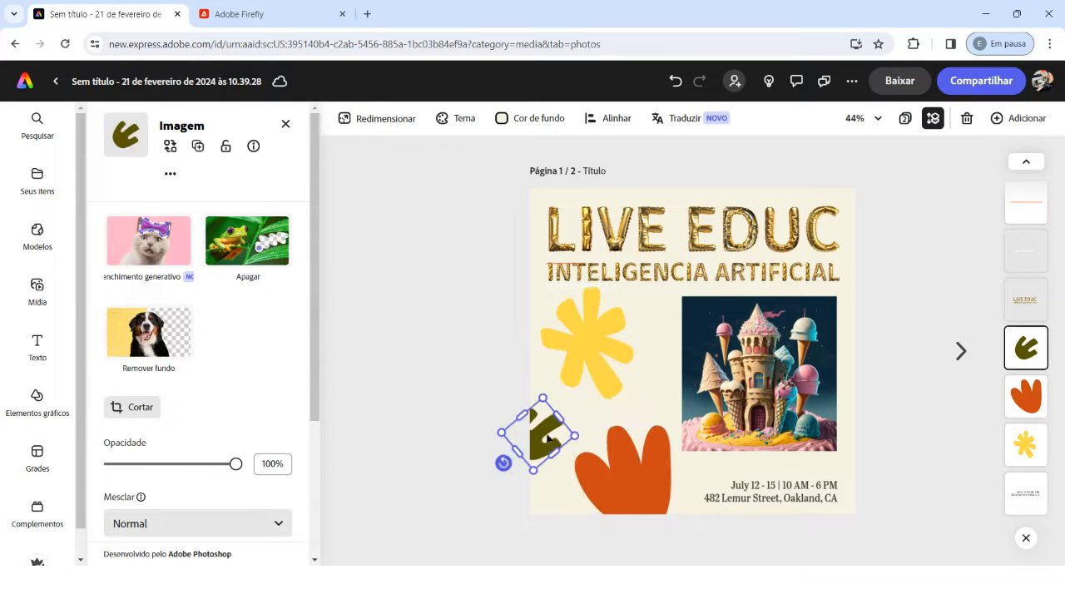
pyautogui.moveTo(545, 433); pyautogui.dragTo(534, 430)
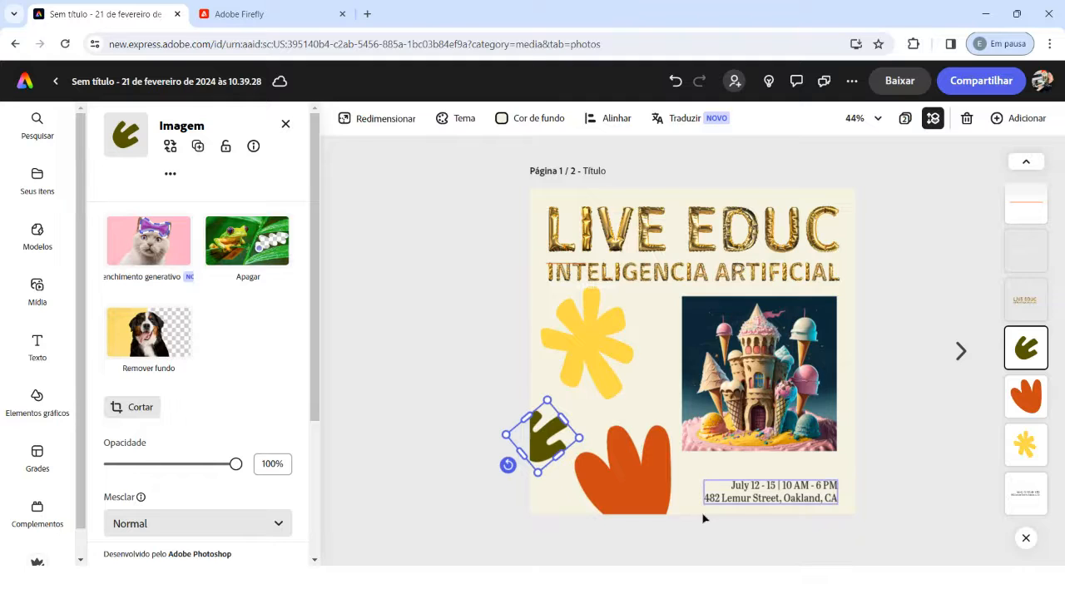
pyautogui.click(902, 211)
# Step: Review the available download file formats and the sharing and publishing options for the design
pyautogui.click(896, 81)
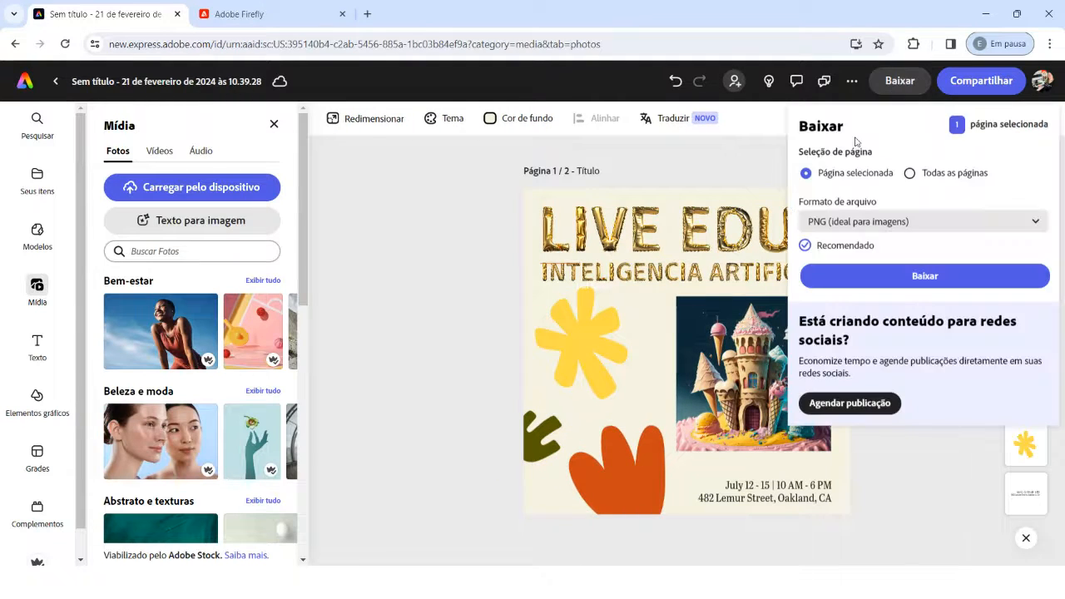
pyautogui.click(865, 222)
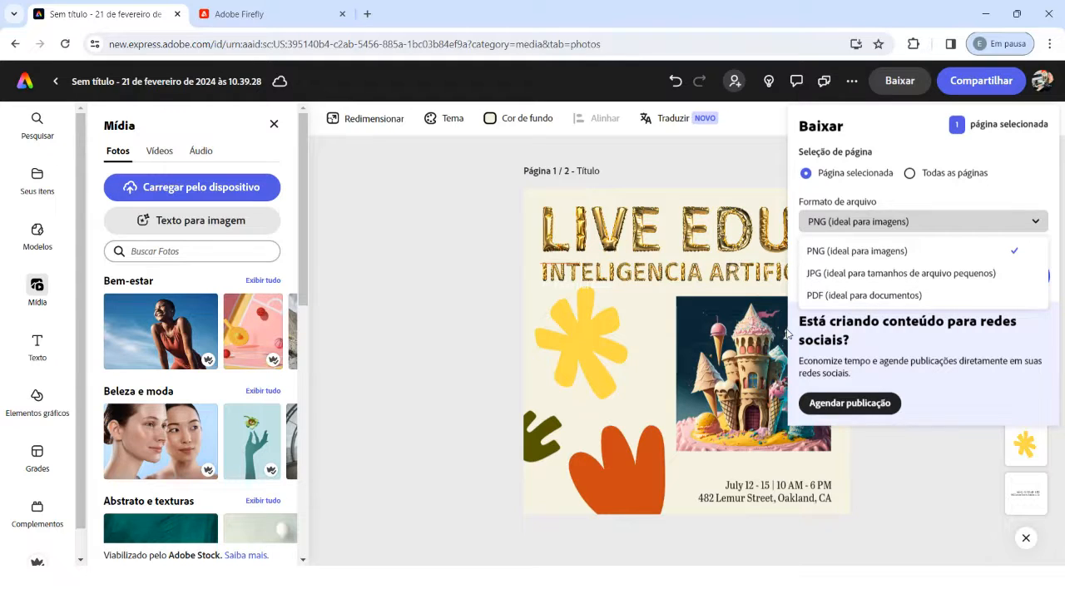
pyautogui.click(469, 299)
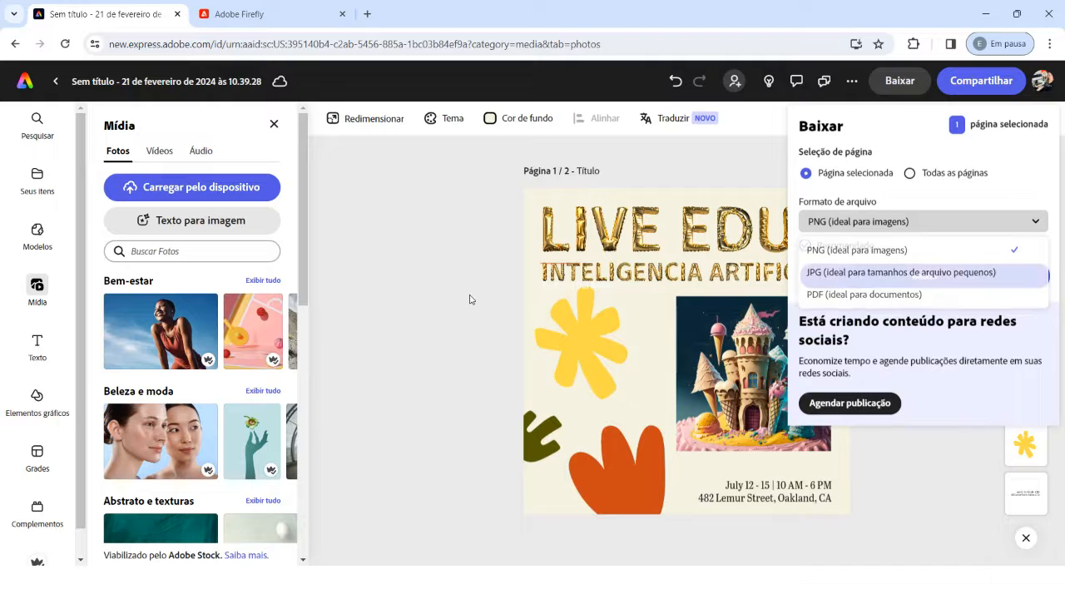
pyautogui.click(467, 315)
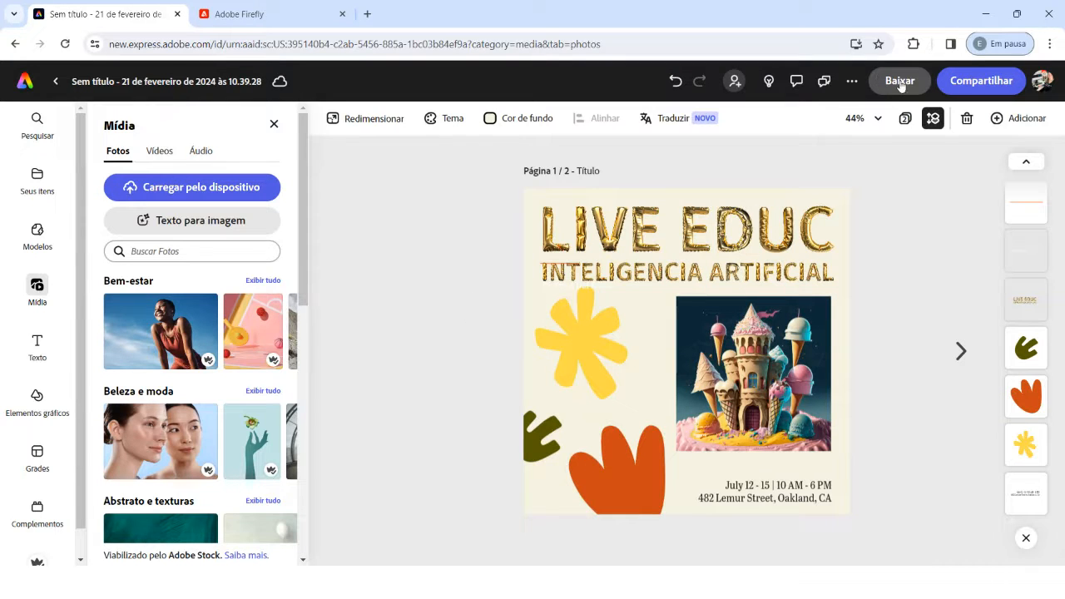
pyautogui.click(956, 87)
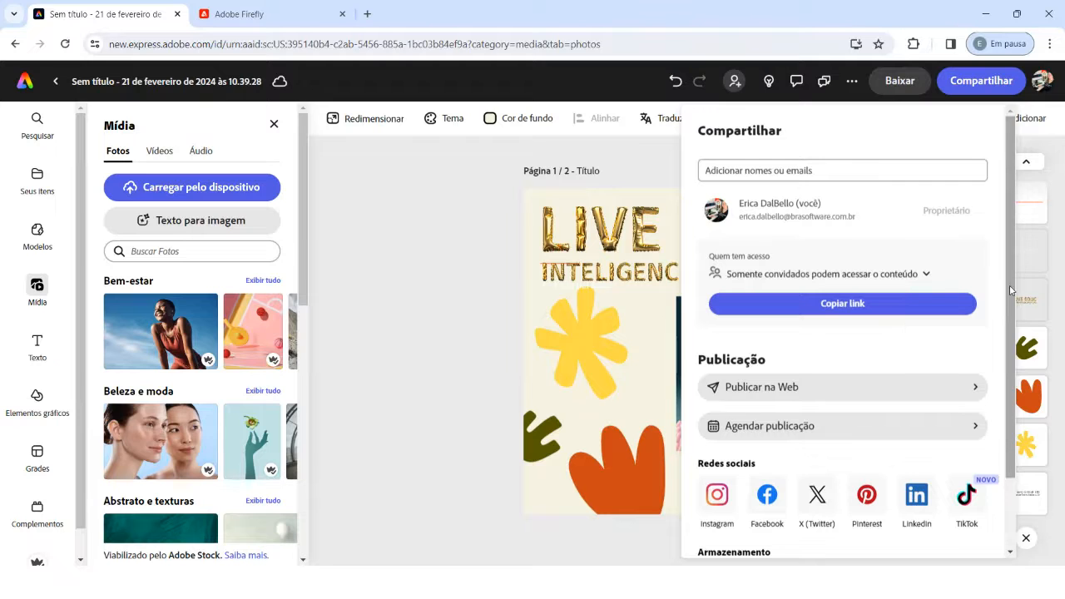
pyautogui.click(466, 329)
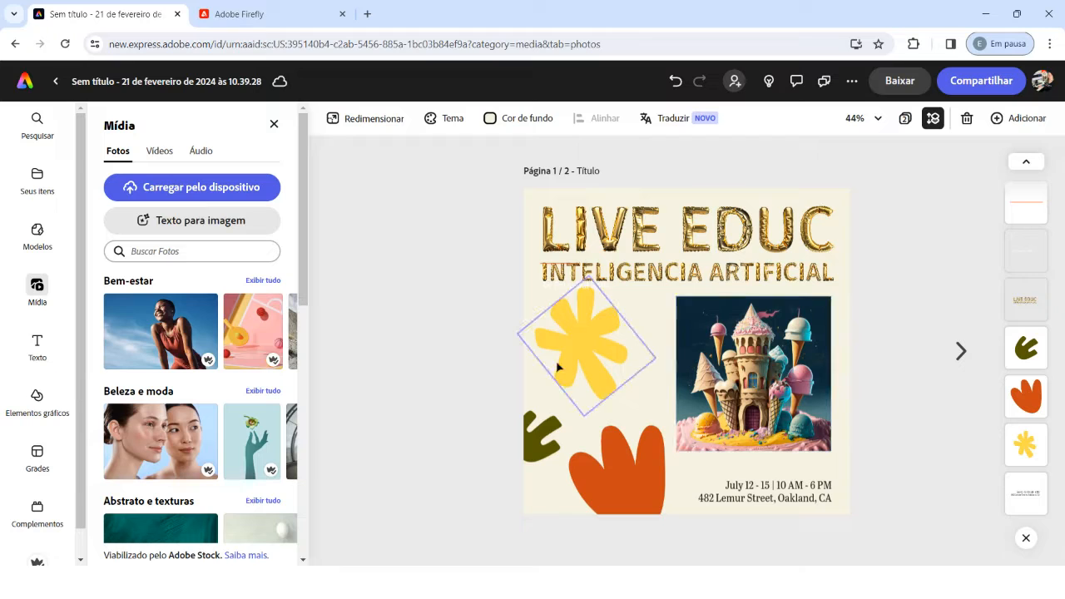
# Step: Resize the first page to the Instagram Story format, 1080 x 1920 px
pyautogui.click(367, 119)
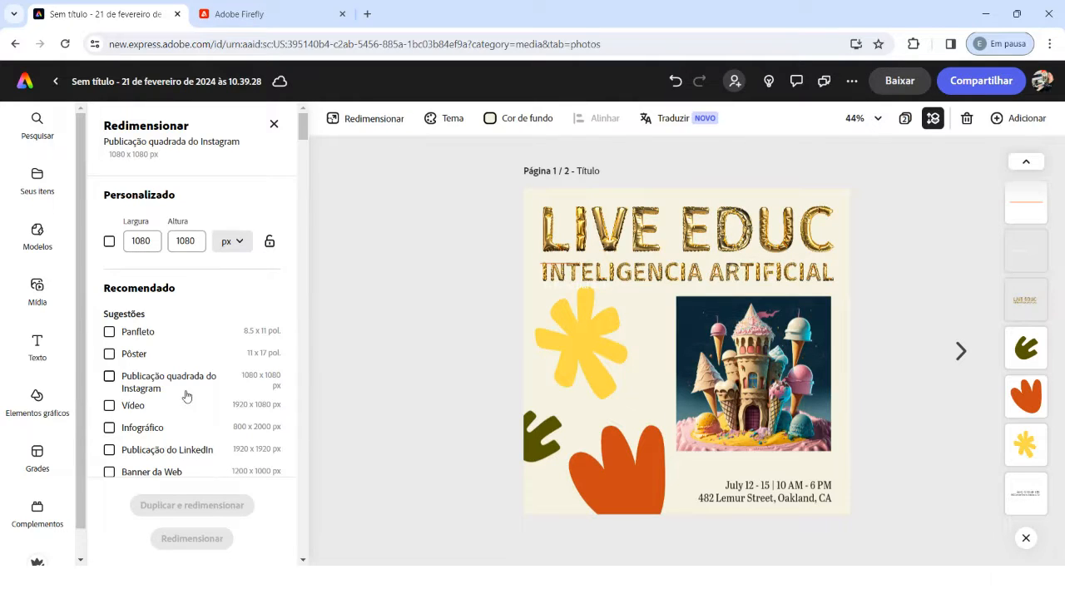
pyautogui.scroll(-1, 186, 396)
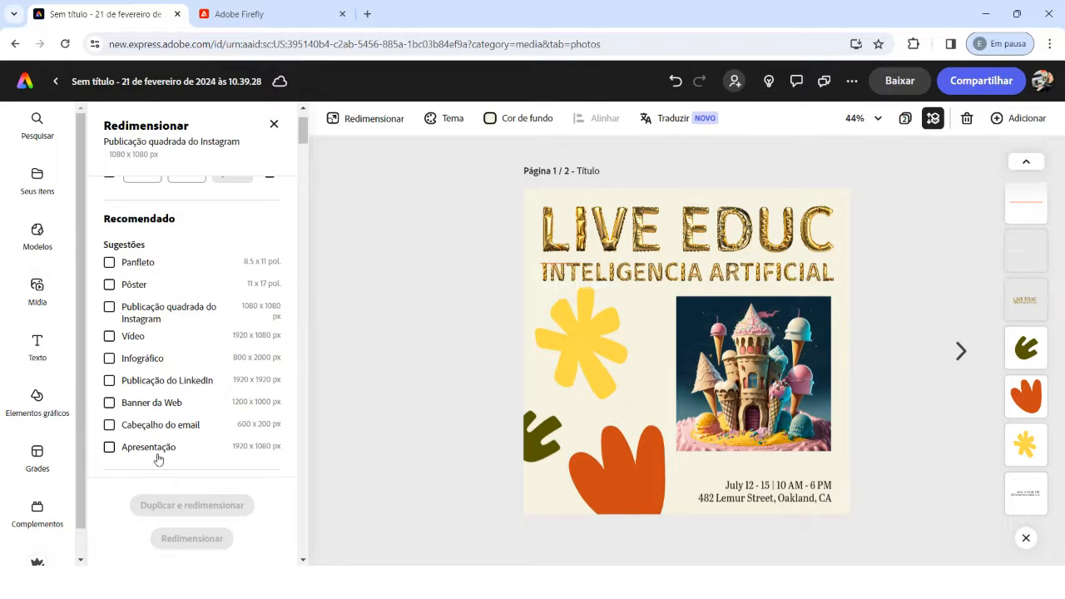
pyautogui.scroll(-4, 158, 458)
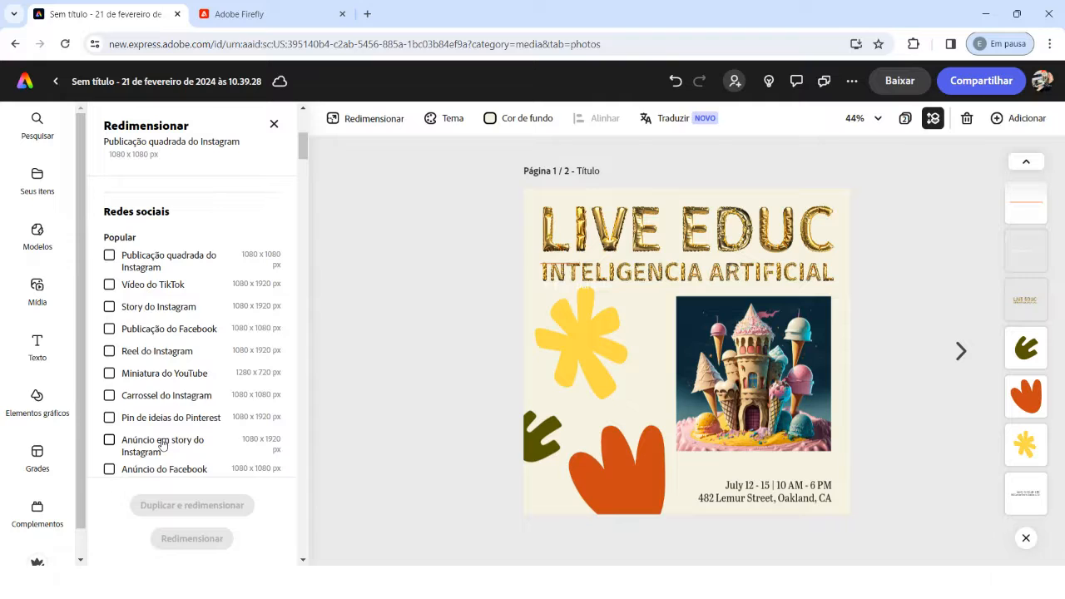
pyautogui.click(109, 307)
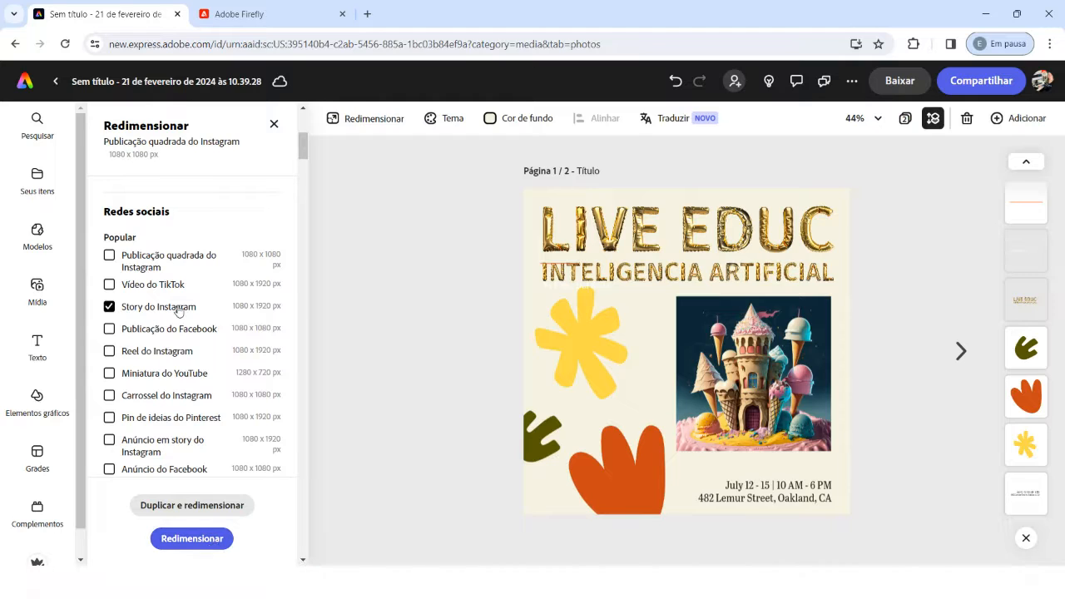
pyautogui.scroll(-3, 142, 341)
pyautogui.scroll(3, 142, 341)
pyautogui.click(177, 540)
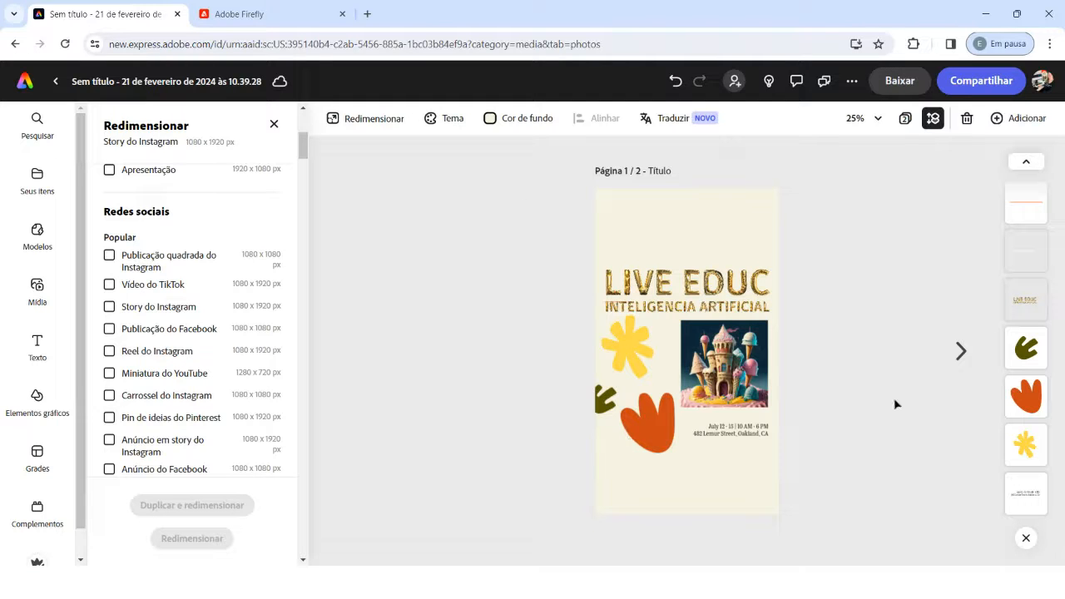
# Step: Compare the resized page with the taco page in the editor and the all-pages overview, and return to the first page
pyautogui.click(961, 351)
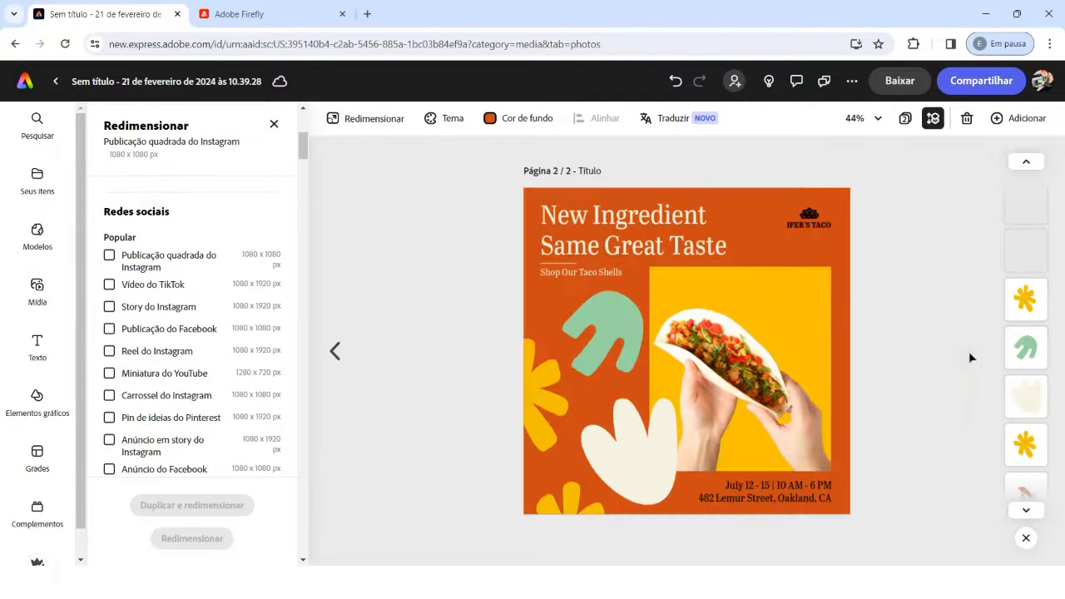
pyautogui.click(337, 351)
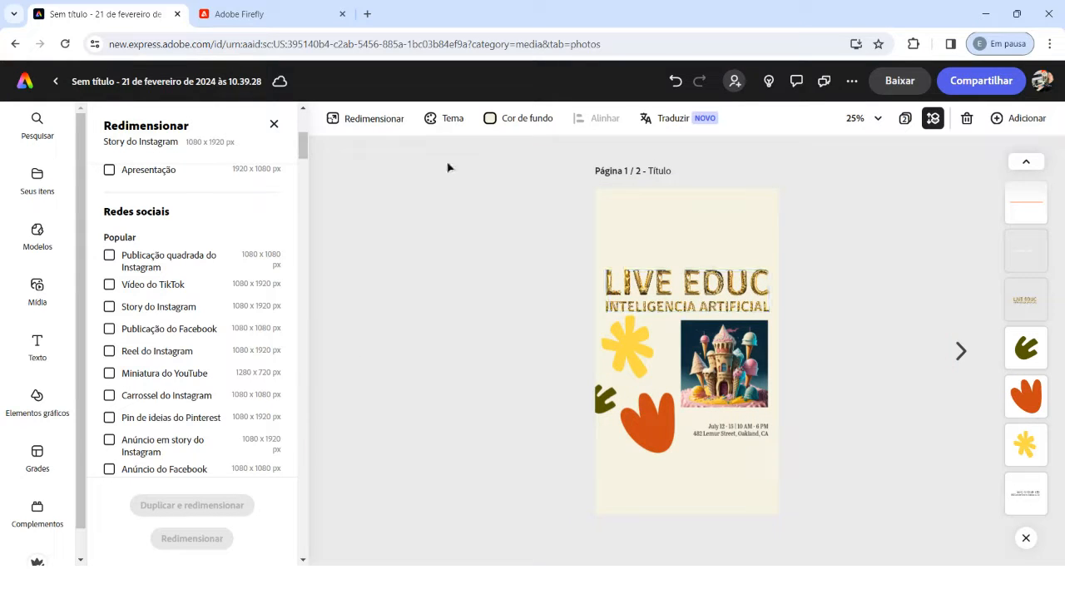
pyautogui.click(272, 129)
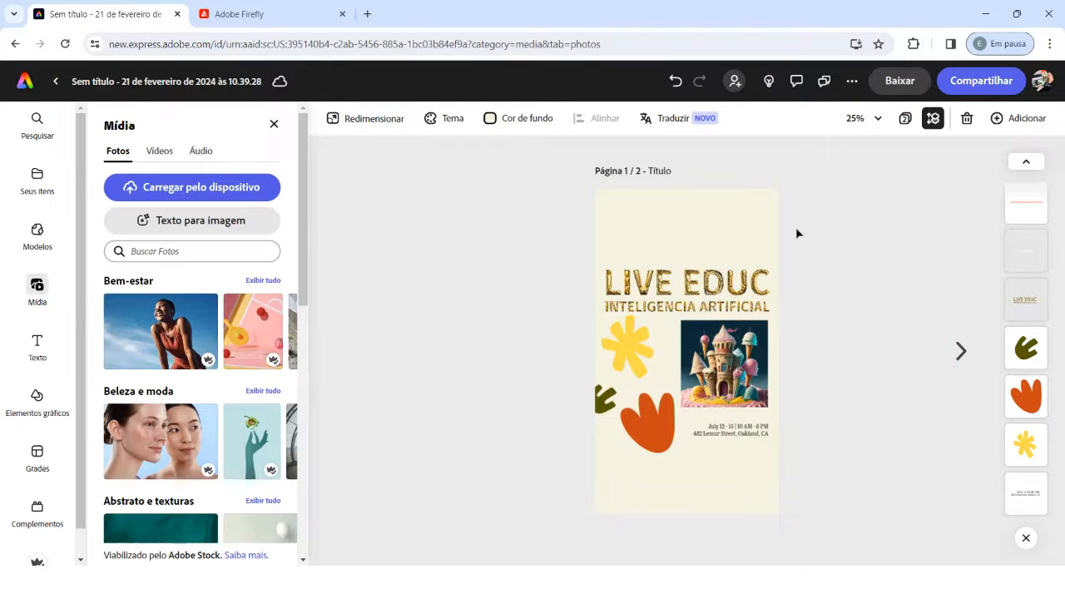
pyautogui.click(905, 118)
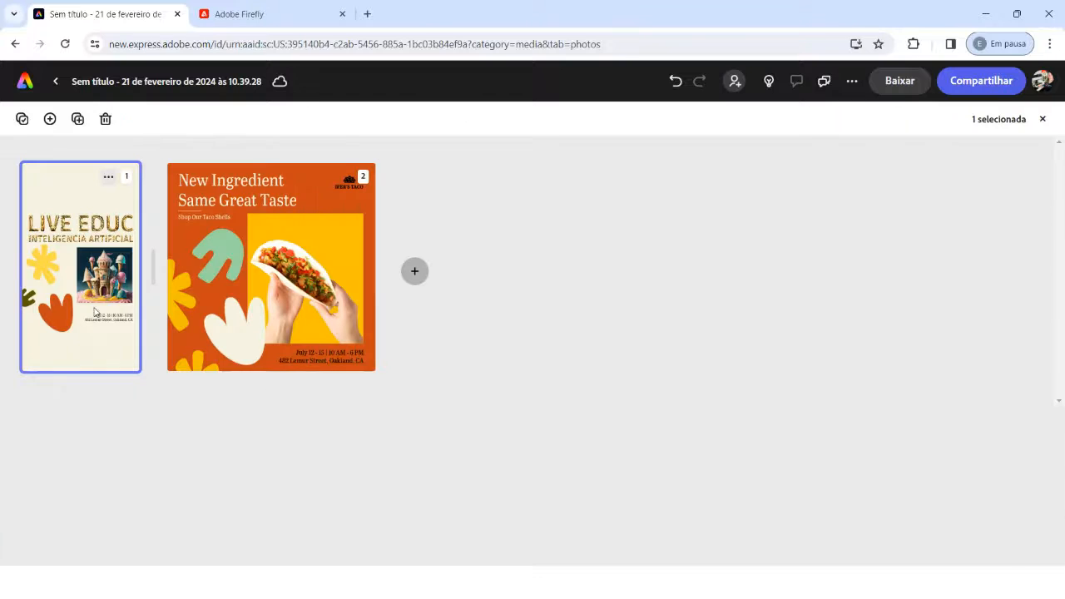
pyautogui.click(301, 218)
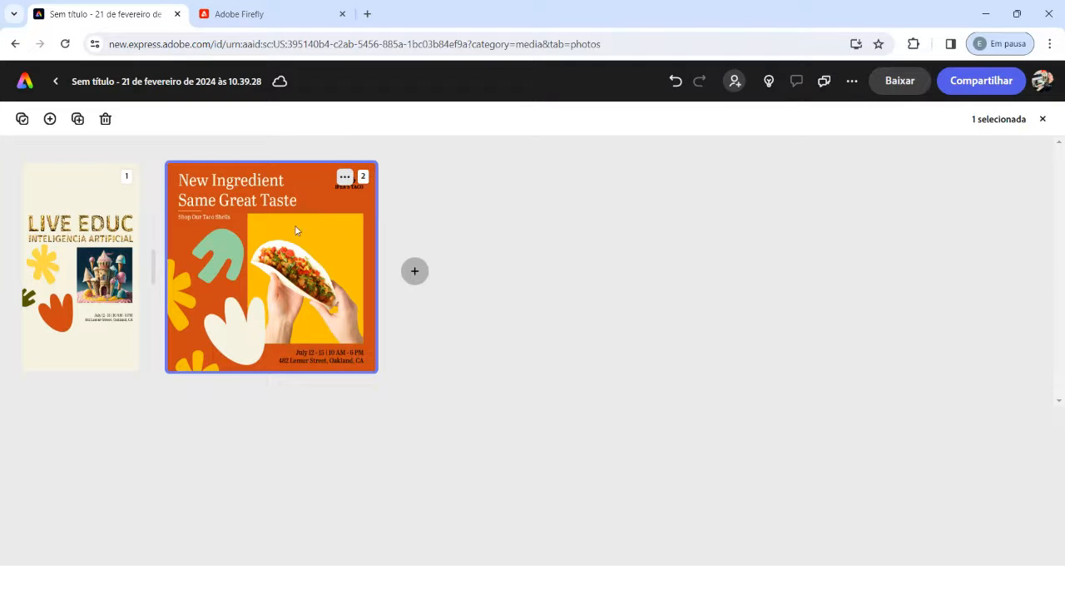
pyautogui.doubleClick(316, 203)
pyautogui.click(335, 350)
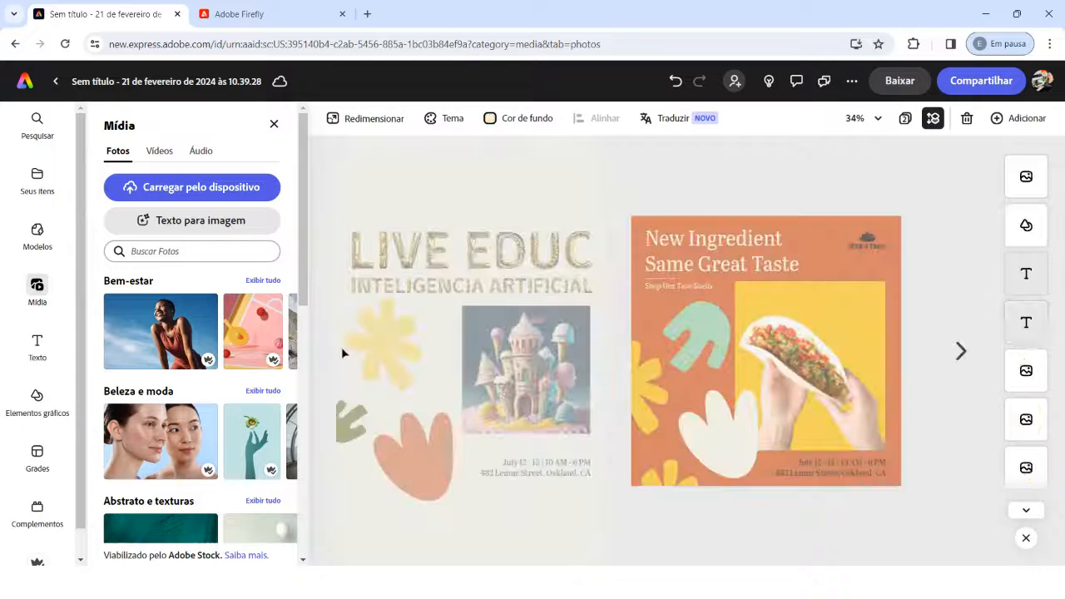
pyautogui.click(905, 118)
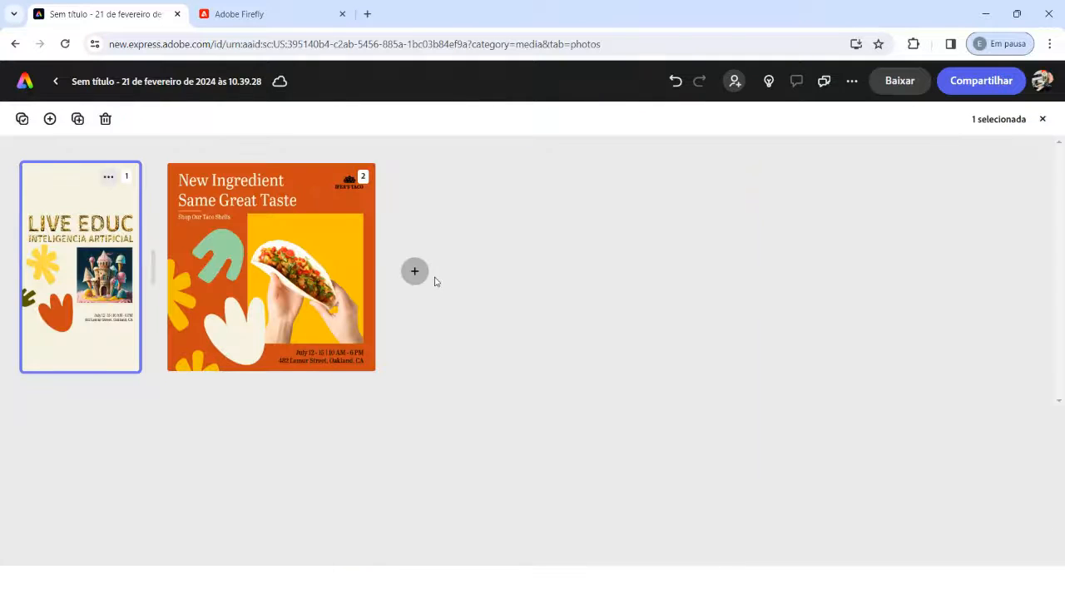
pyautogui.doubleClick(90, 283)
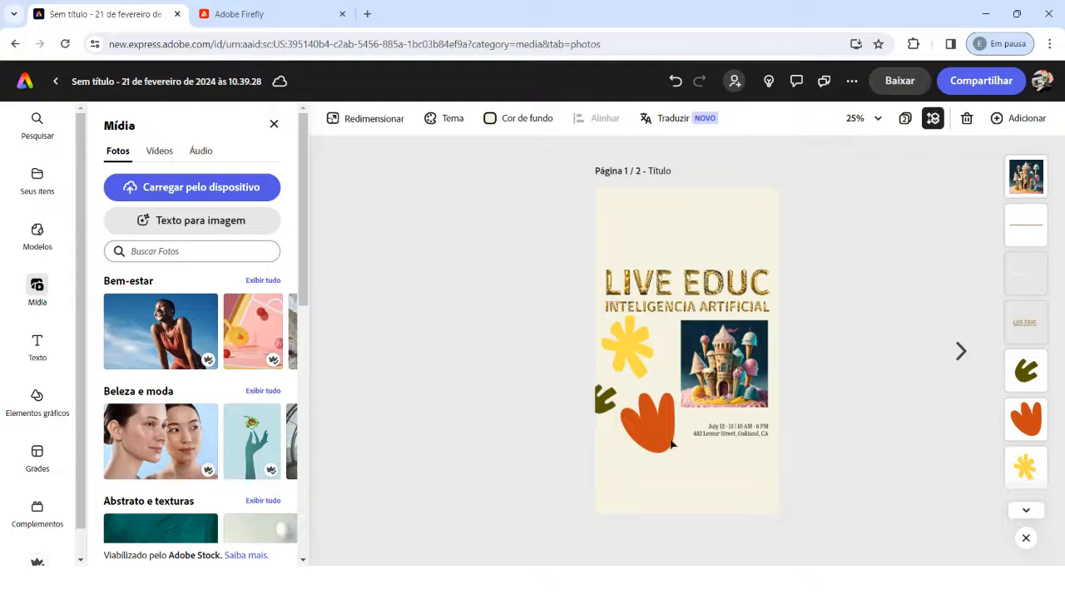
# Step: Move the LIVE EDUC title up near the top of the story page and shift the castle image slightly up and inward
pyautogui.click(672, 287)
pyautogui.moveTo(672, 287); pyautogui.dragTo(672, 243)
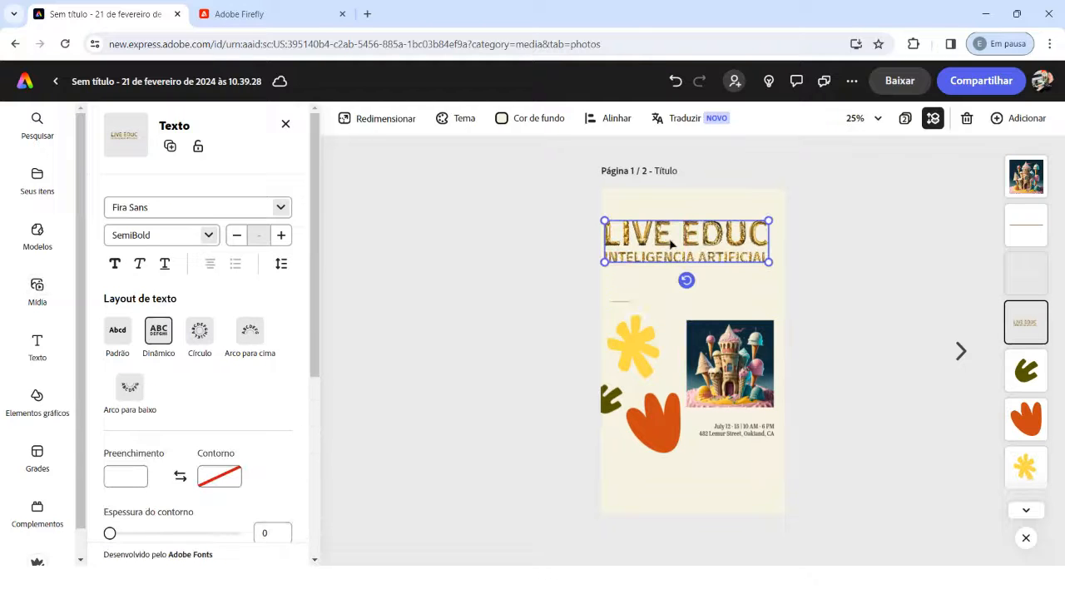
pyautogui.moveTo(734, 368); pyautogui.dragTo(729, 347)
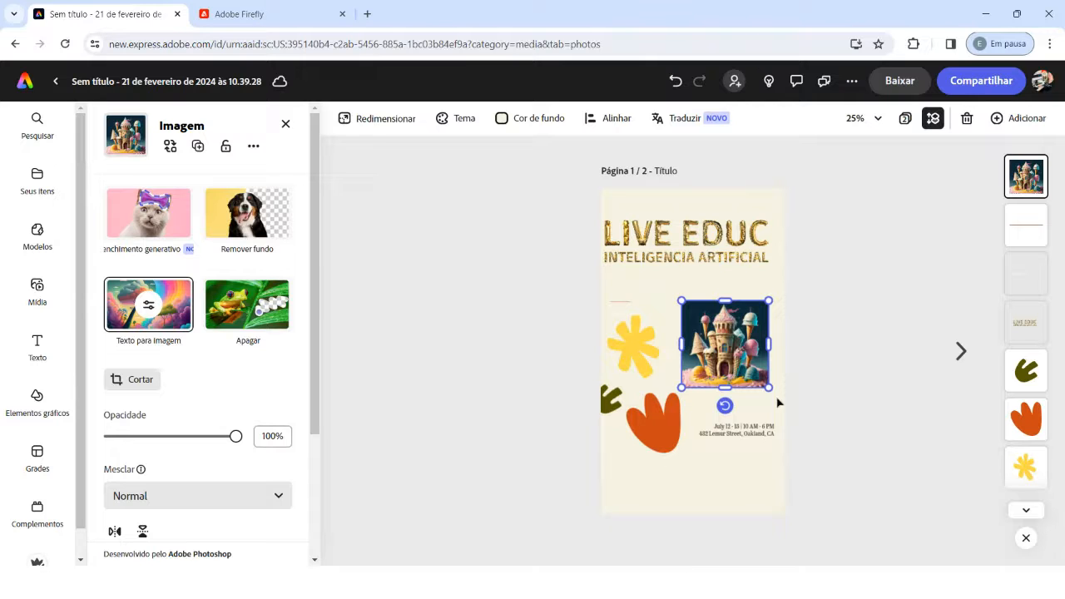
# Step: Move the white author credit text up from under the thin line to just below the title's second line
pyautogui.scroll(5, 874, 375)
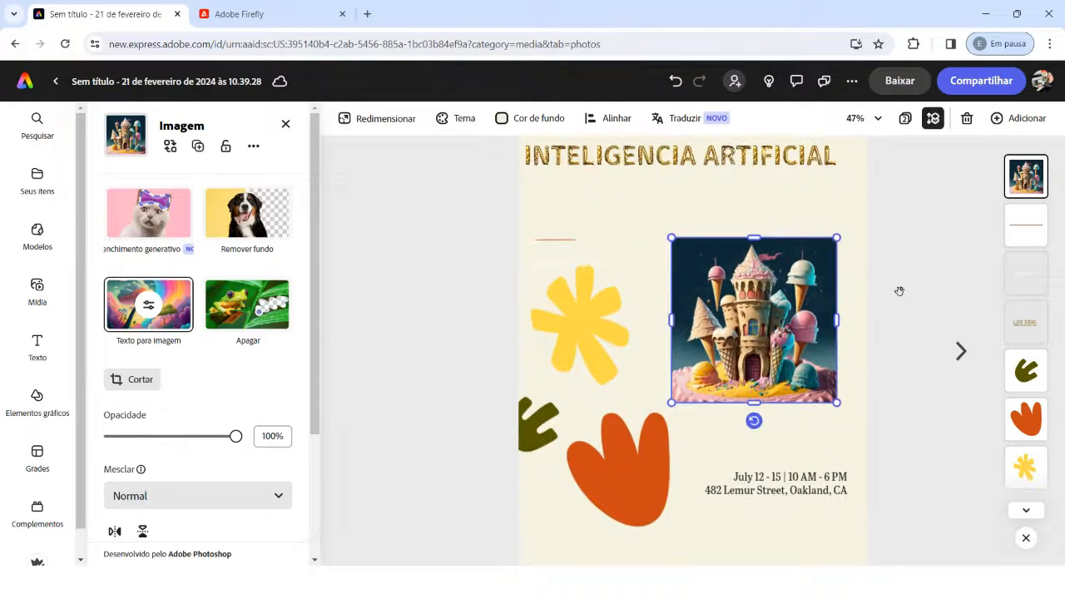
pyautogui.scroll(3, 900, 291)
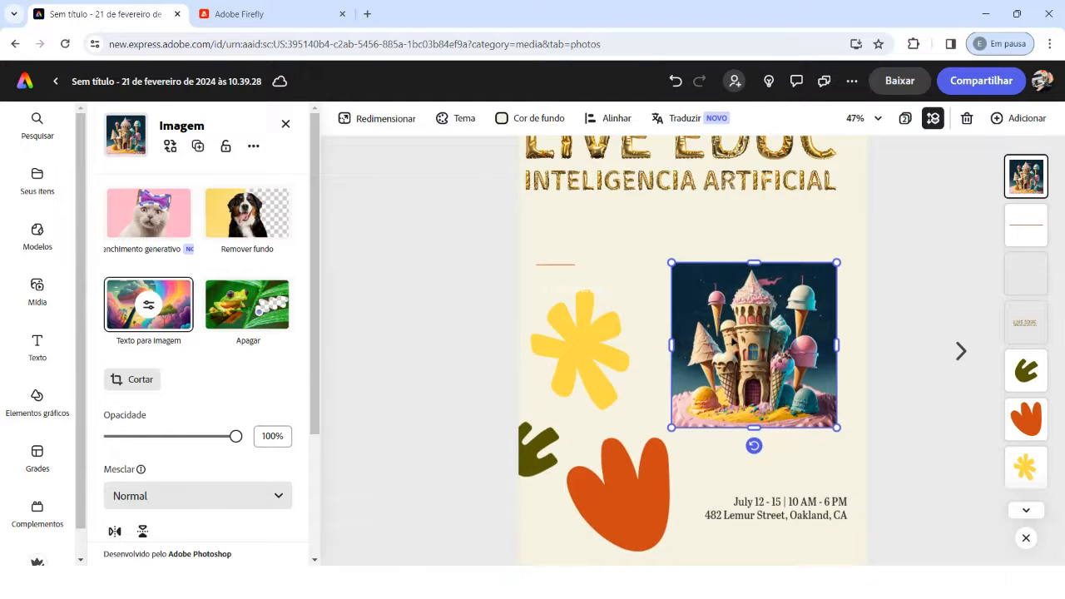
pyautogui.click(555, 265)
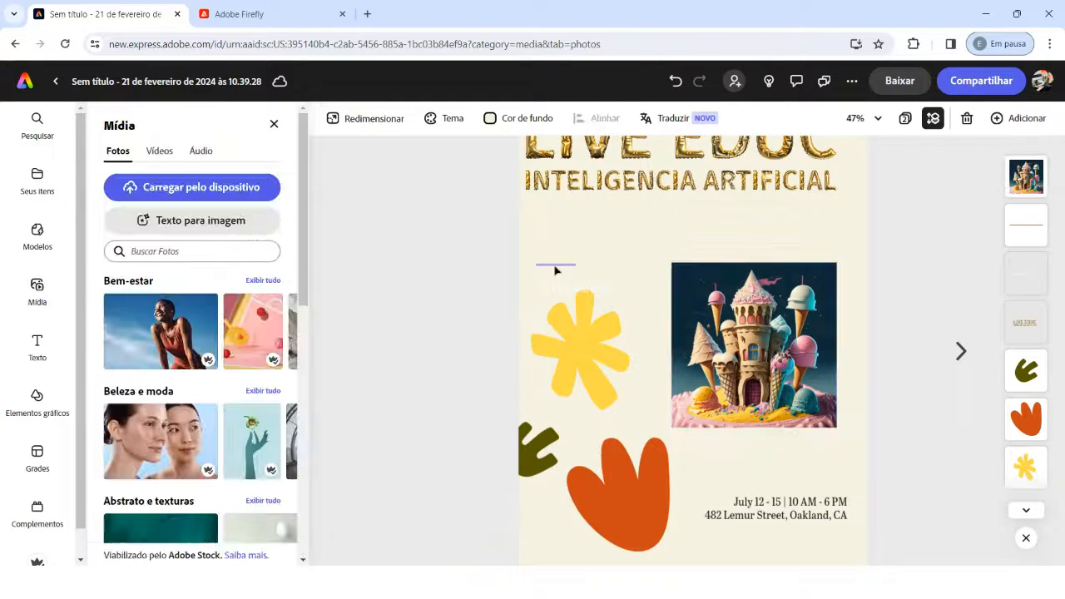
pyautogui.click(563, 283)
pyautogui.moveTo(564, 283); pyautogui.dragTo(552, 207)
# Step: Apply the Balanceio loop animation to the yellow flower shape and set its intensity to 69
pyautogui.click(583, 328)
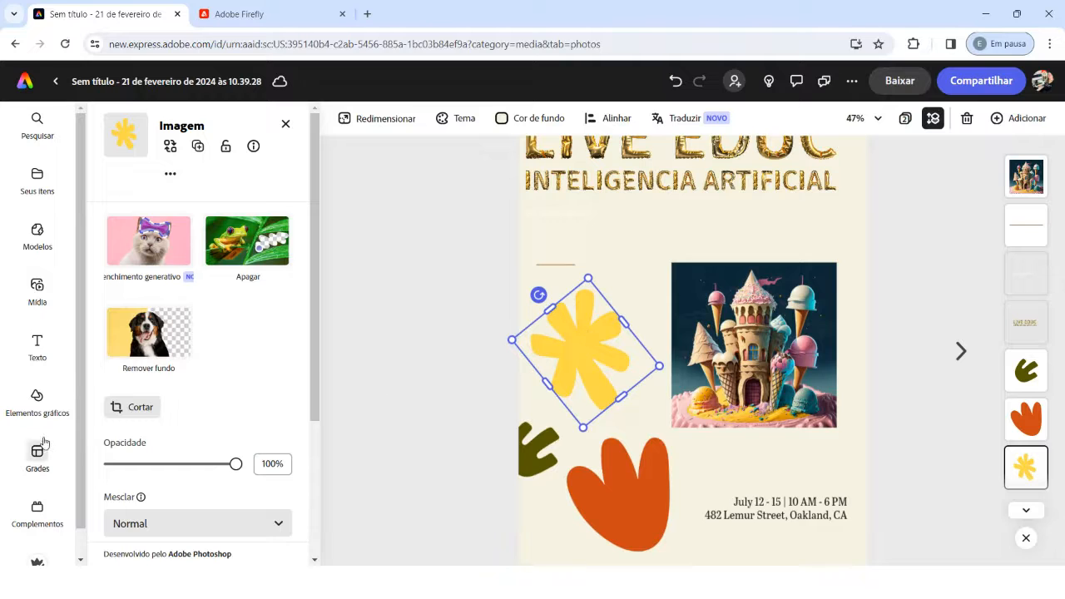
pyautogui.scroll(-3, 143, 429)
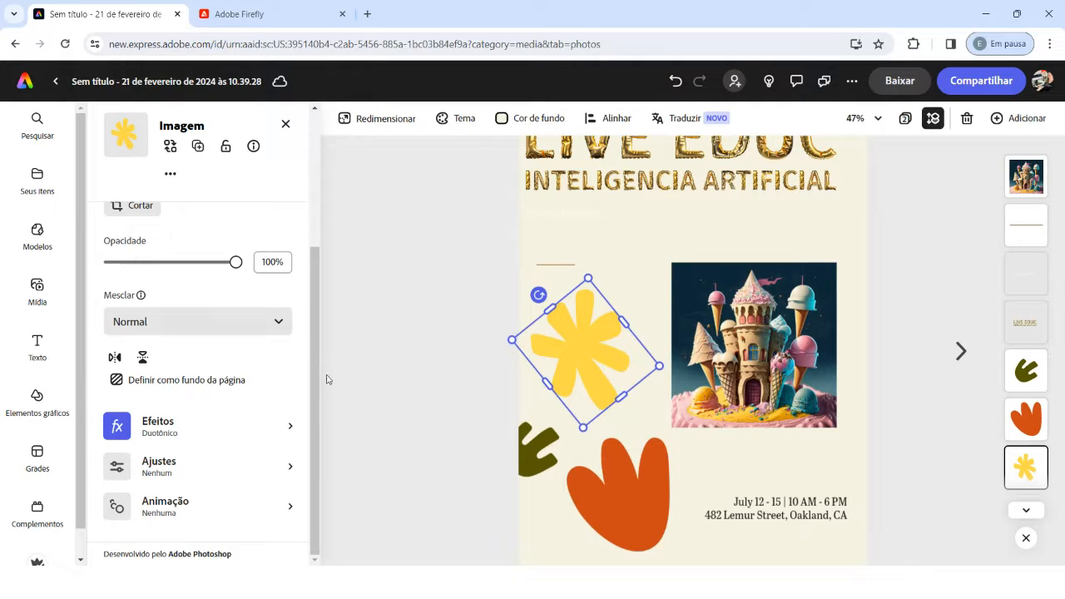
pyautogui.click(167, 508)
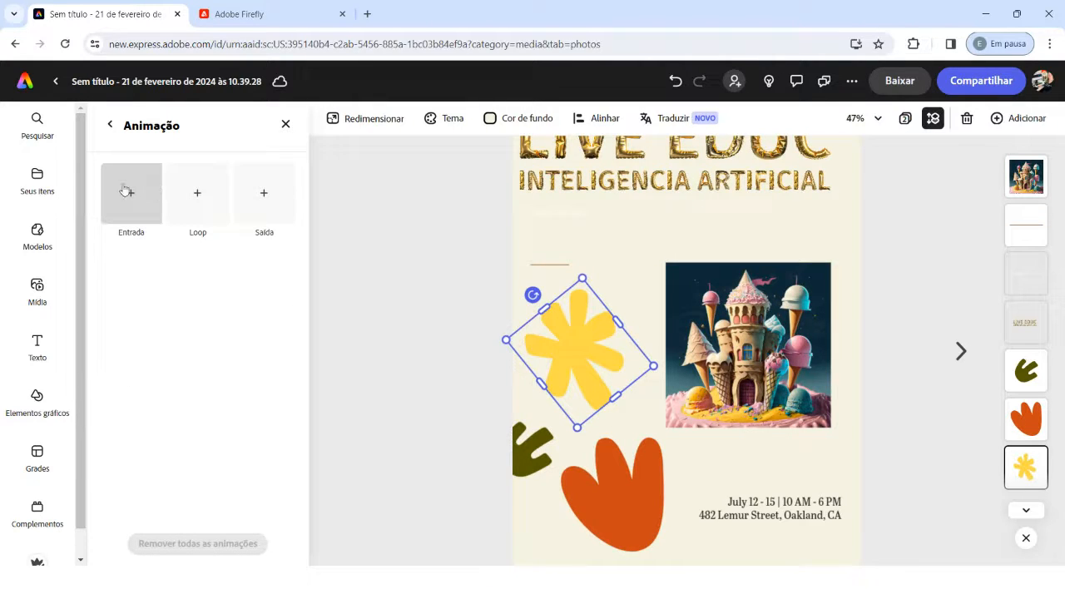
pyautogui.click(198, 195)
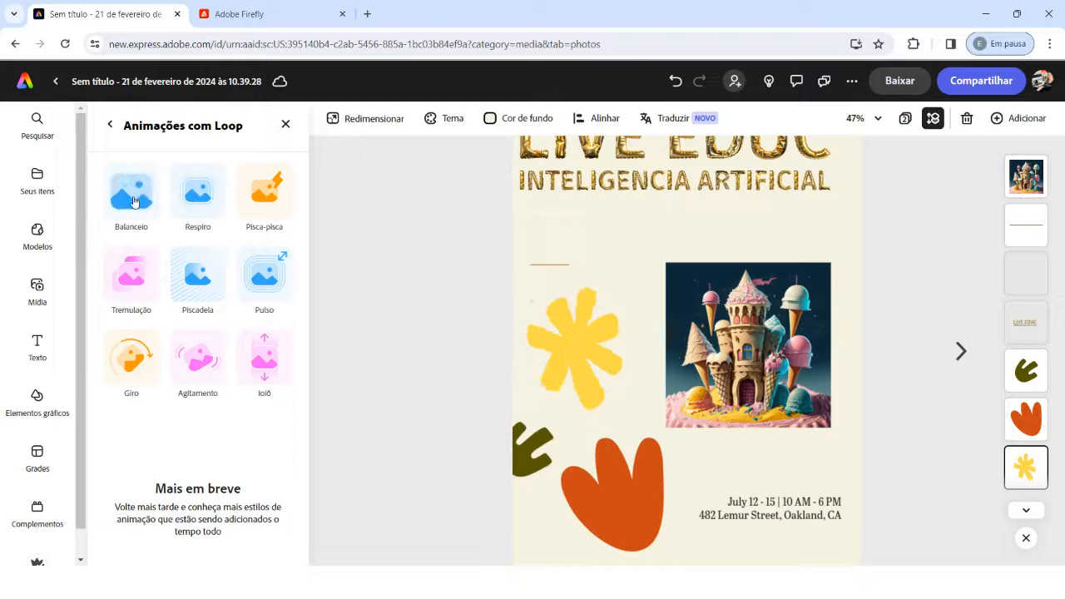
pyautogui.click(137, 196)
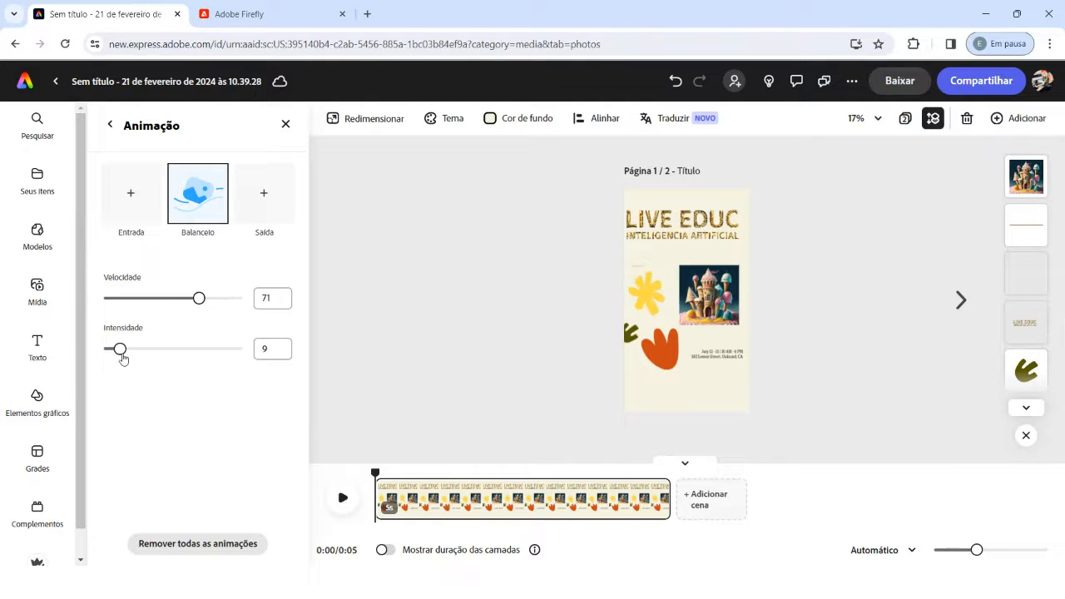
pyautogui.moveTo(119, 350); pyautogui.dragTo(199, 362)
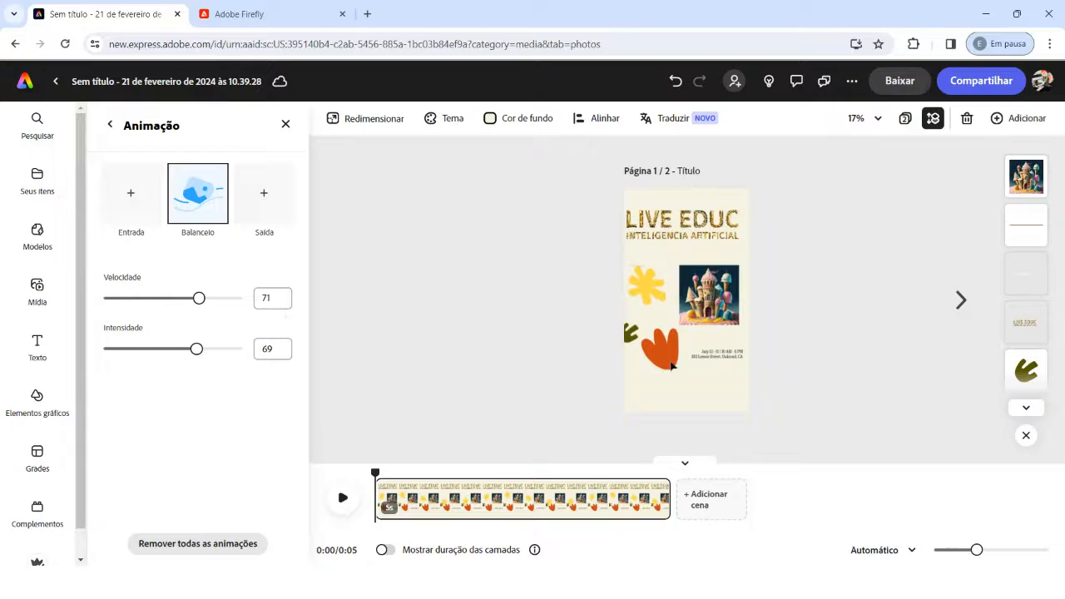
# Step: Apply the Respiro loop animation to the orange shape and play the scene to preview the motion
pyautogui.click(660, 347)
pyautogui.scroll(-3, 236, 352)
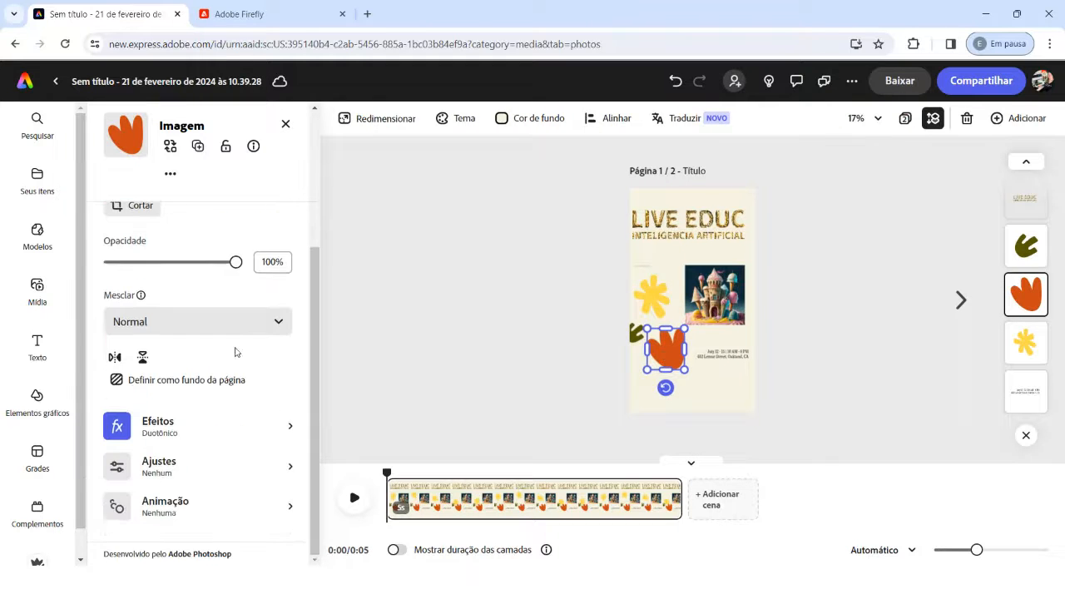
pyautogui.click(169, 507)
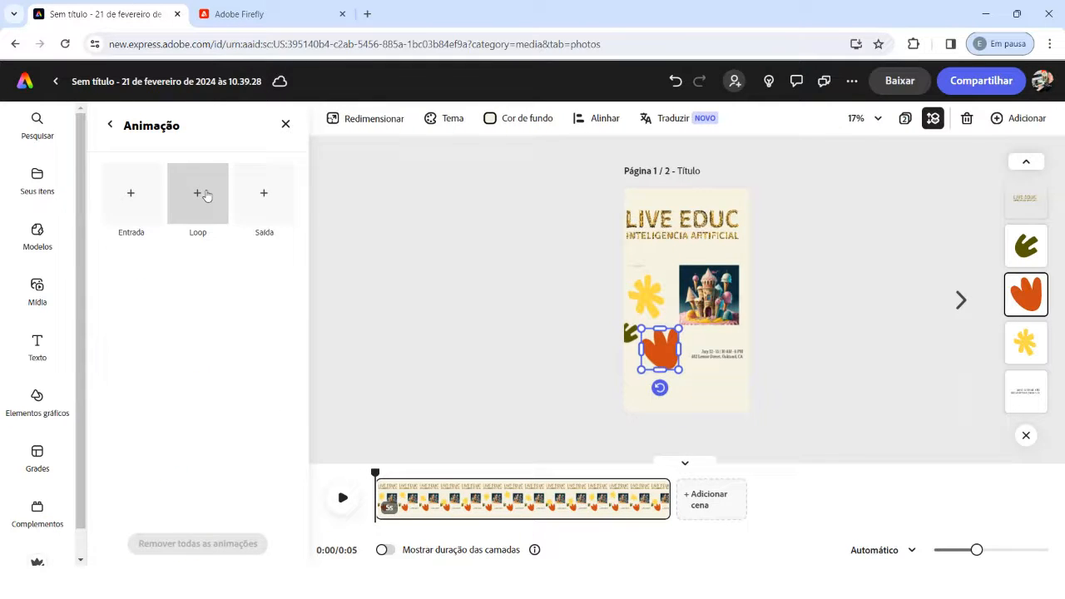
pyautogui.click(203, 195)
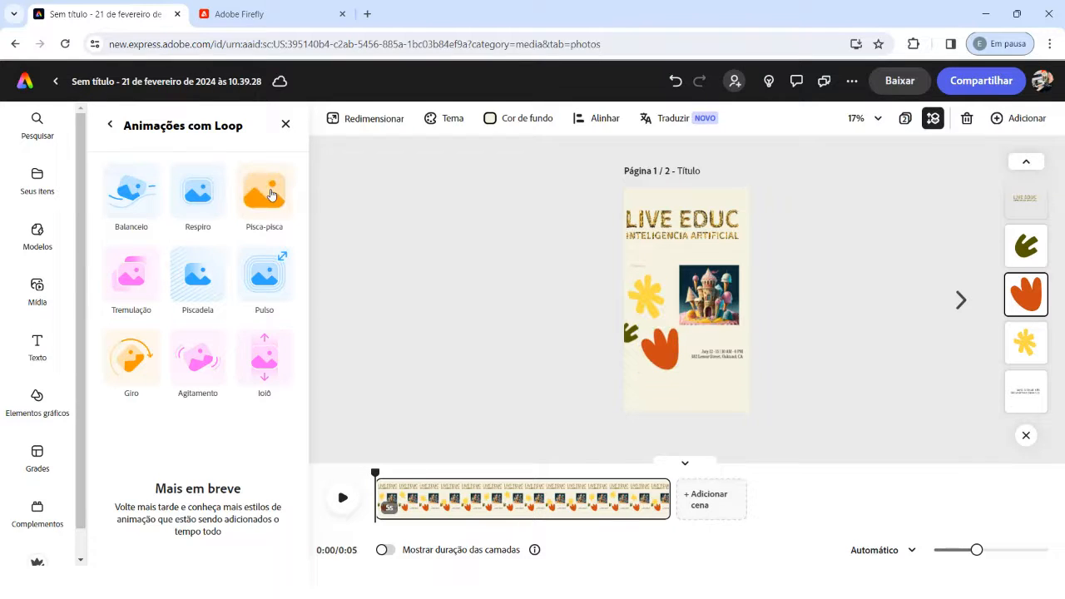
pyautogui.click(189, 187)
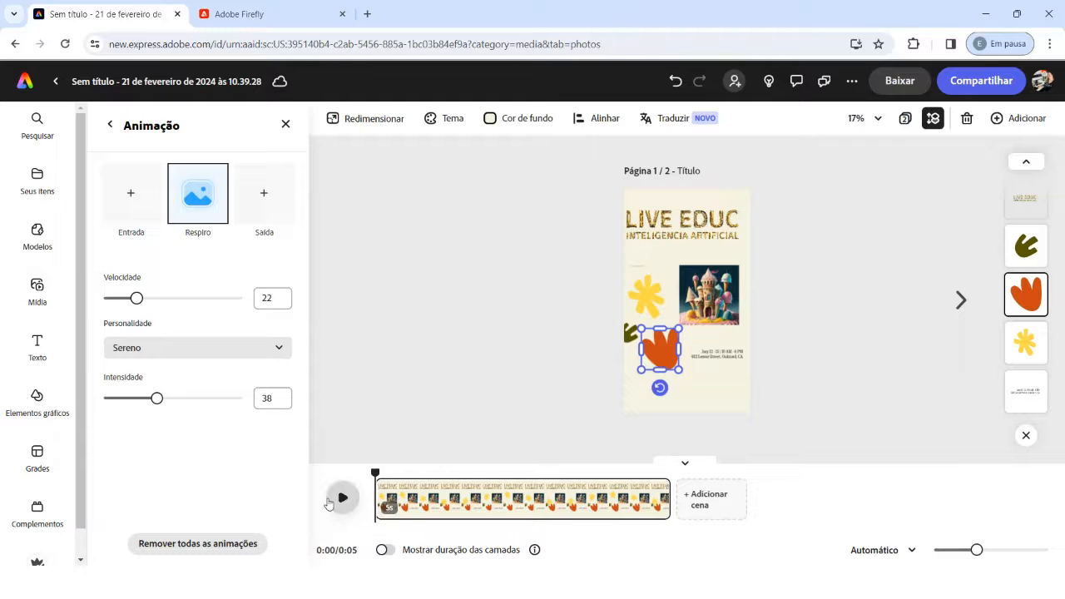
pyautogui.click(341, 496)
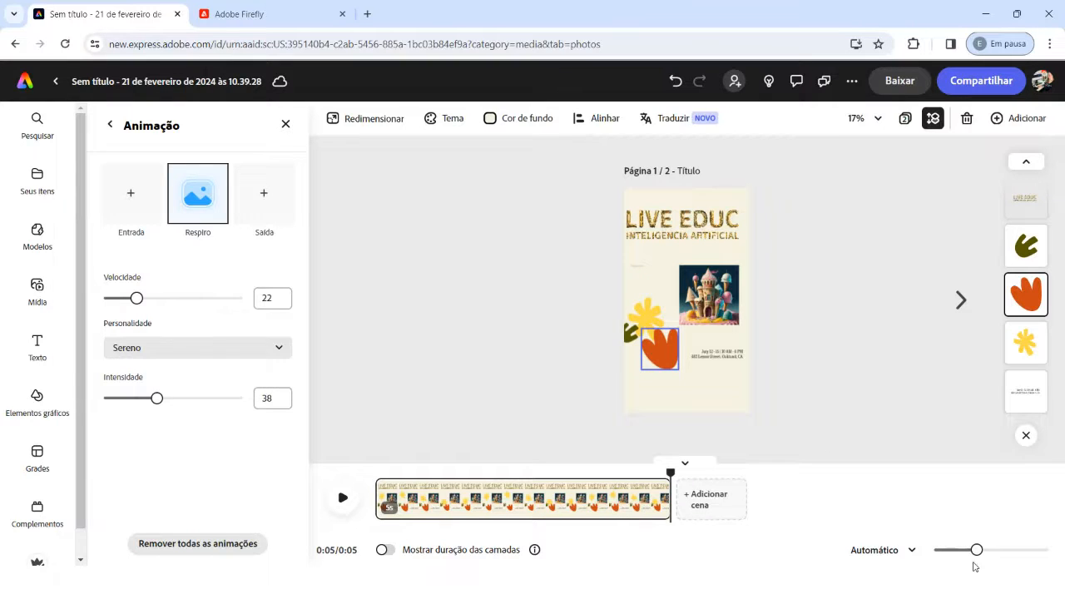
# Step: Show the layer durations on the timeline and shorten the orange shape's layer to end at about 3 seconds
pyautogui.click(390, 551)
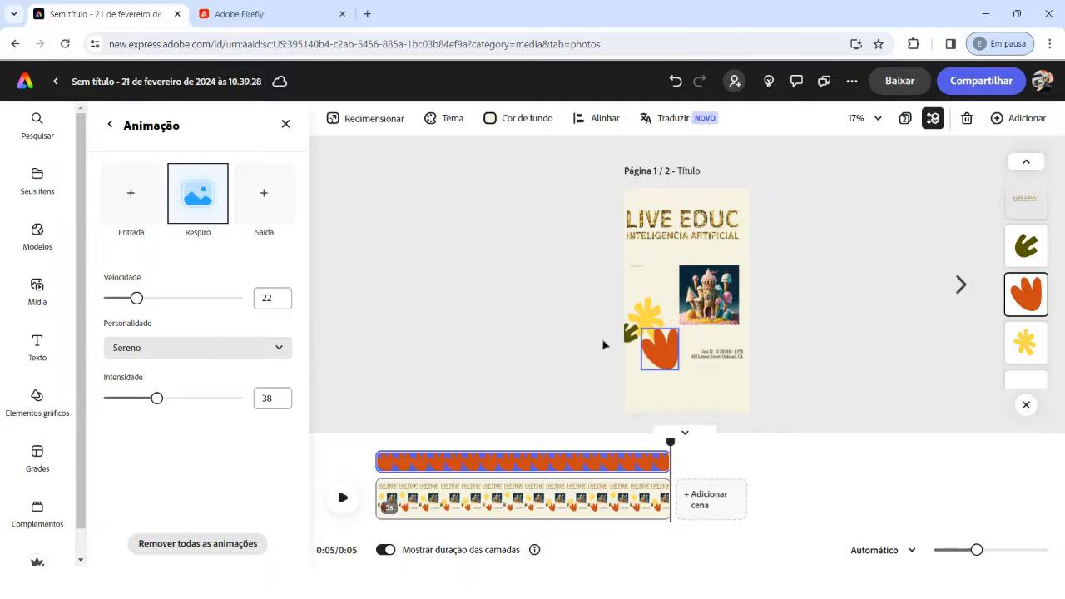
pyautogui.click(649, 317)
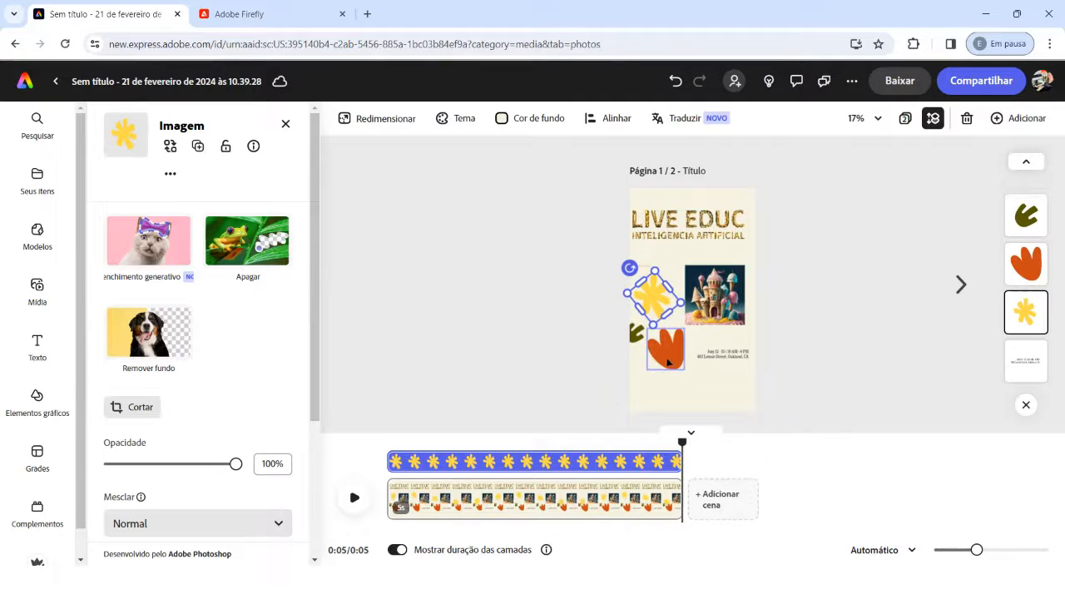
pyautogui.click(665, 347)
pyautogui.moveTo(677, 461); pyautogui.dragTo(574, 464)
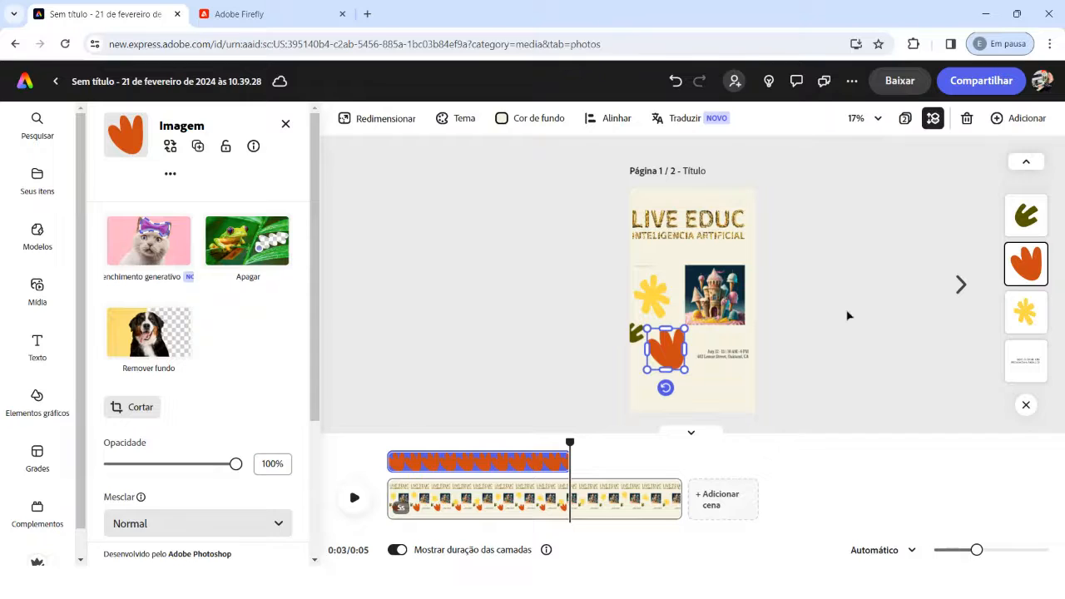
pyautogui.click(848, 315)
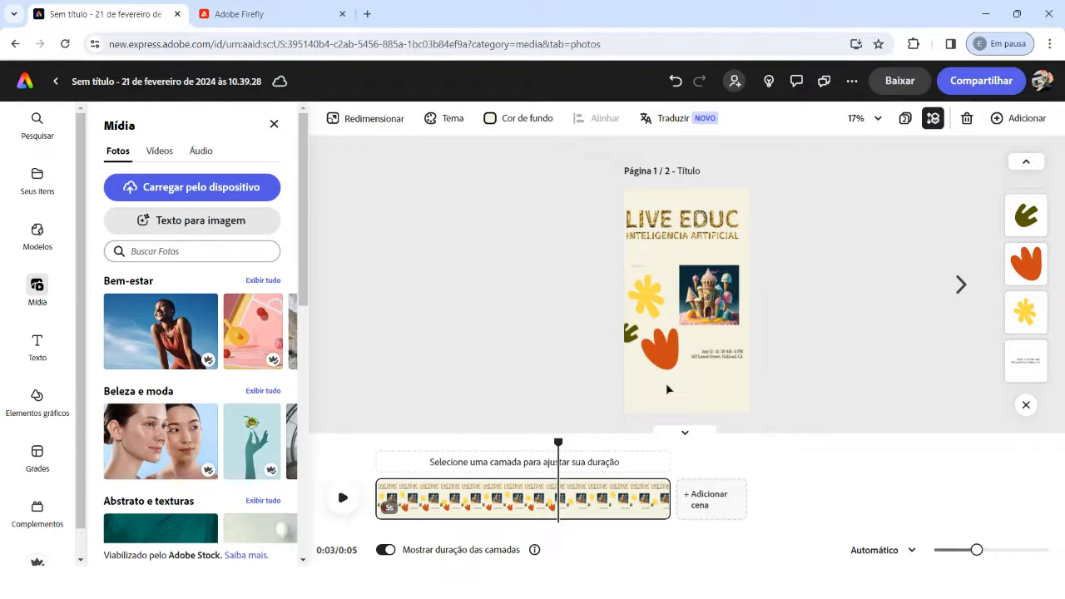
# Step: Compare the timeline durations of the orange shape, the yellow flower and the event date text
pyautogui.click(671, 362)
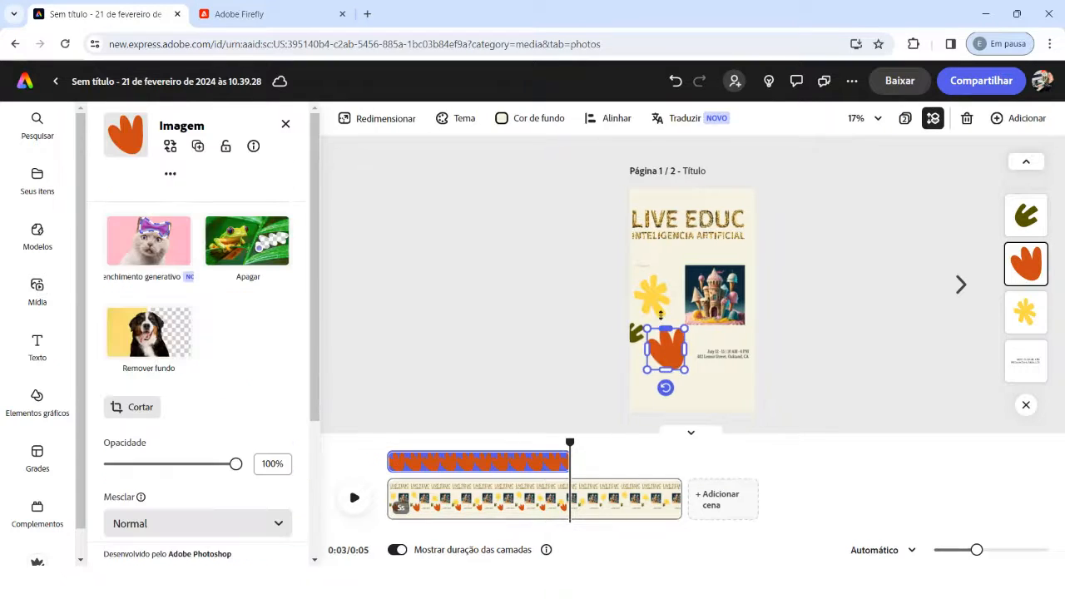
pyautogui.click(656, 303)
pyautogui.click(661, 362)
pyautogui.click(720, 355)
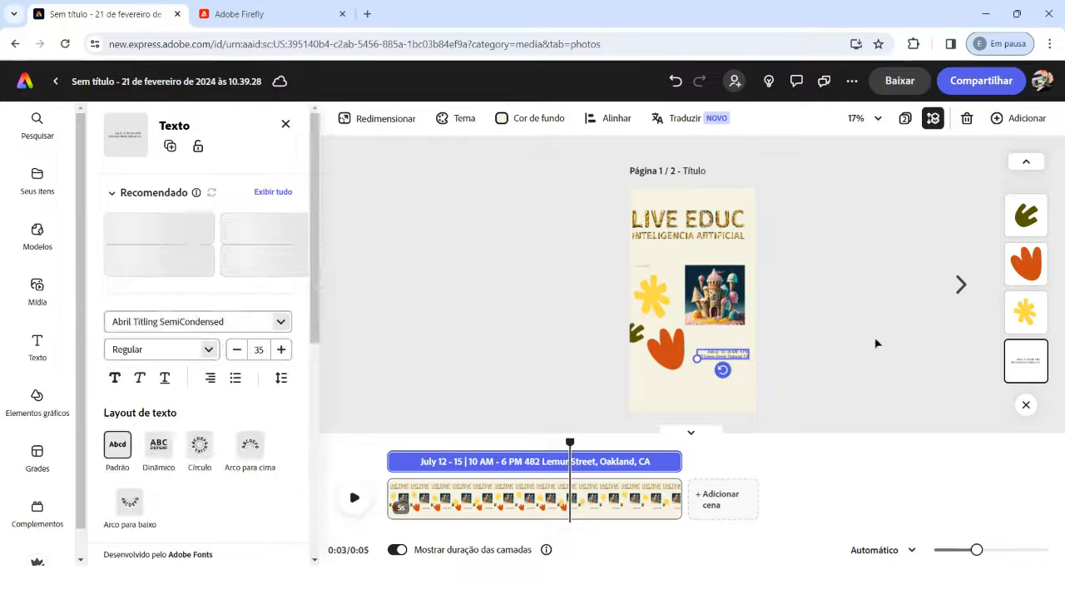
pyautogui.click(799, 333)
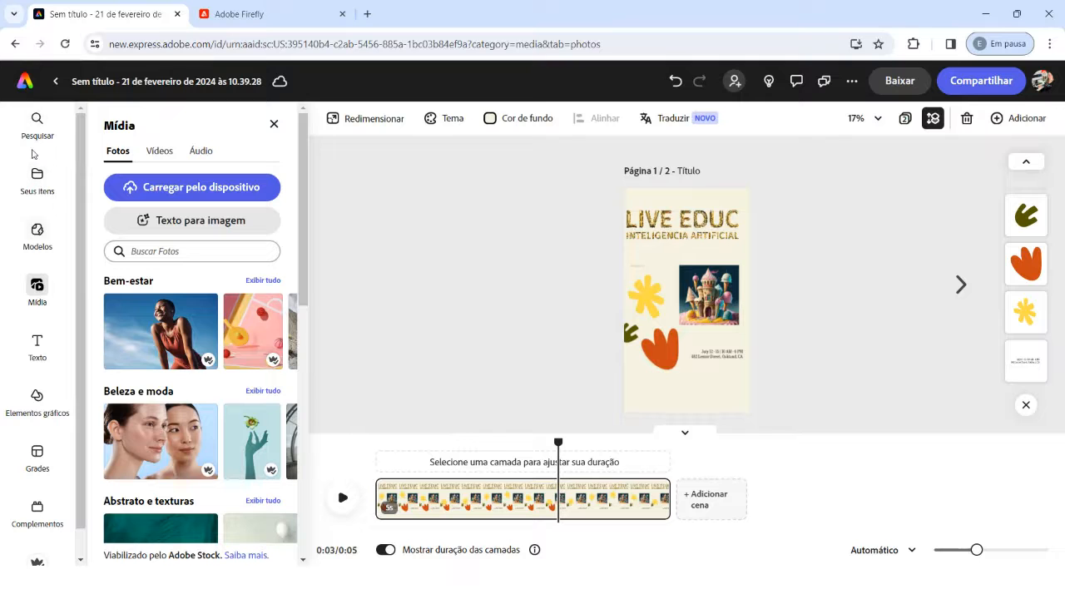
# Step: Return to the Adobe Express home page and look over its project suggestions and generative AI tools
pyautogui.click(25, 83)
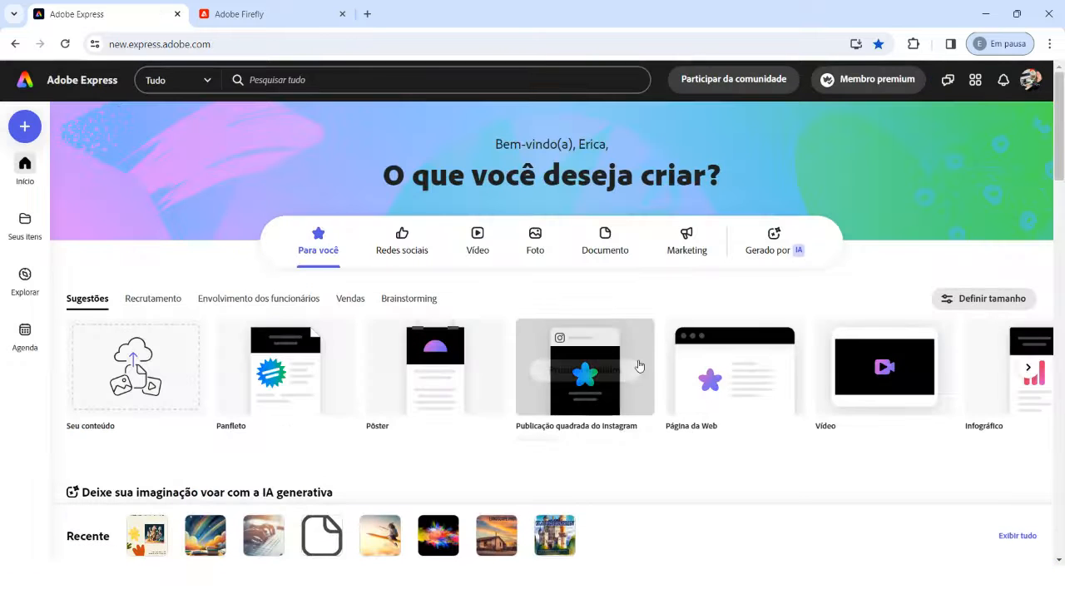
pyautogui.moveTo(705, 410)
pyautogui.scroll(-3, 707, 404)
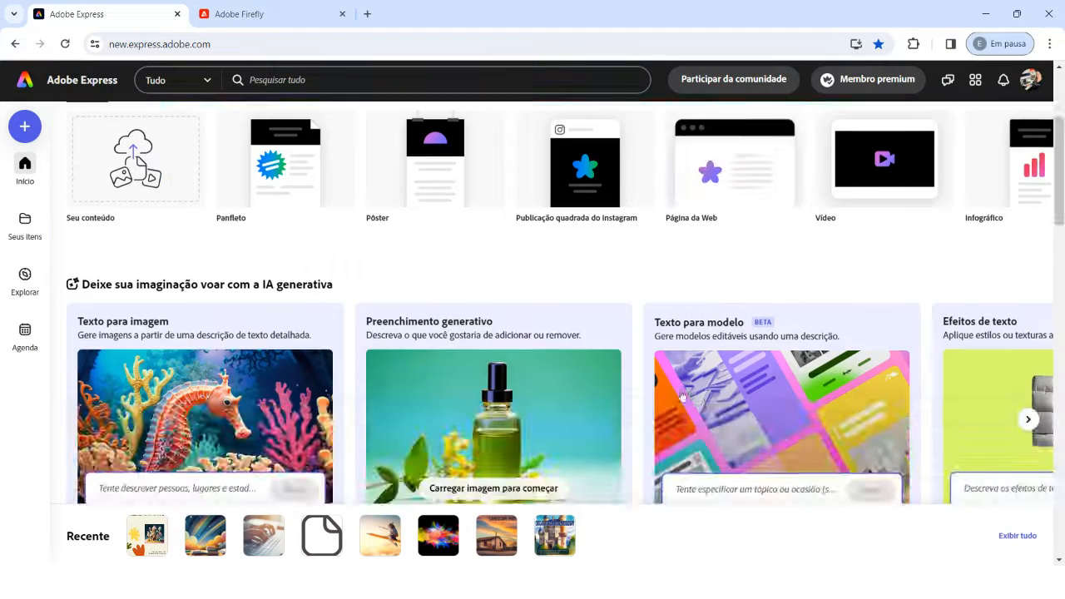
pyautogui.scroll(3, 283, 366)
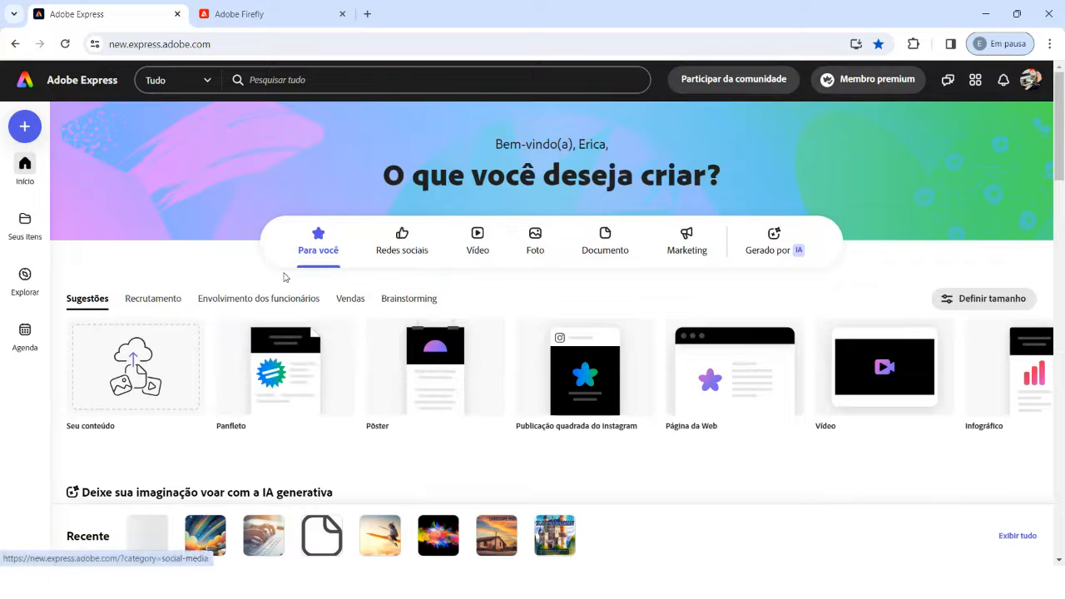
pyautogui.scroll(-5, 716, 358)
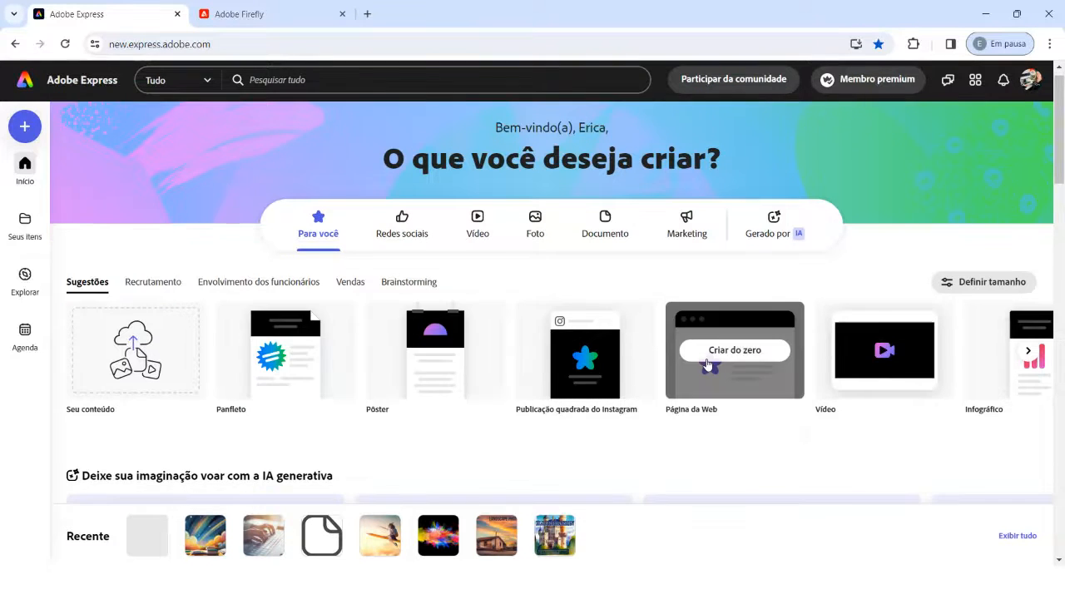
pyautogui.scroll(3, 697, 362)
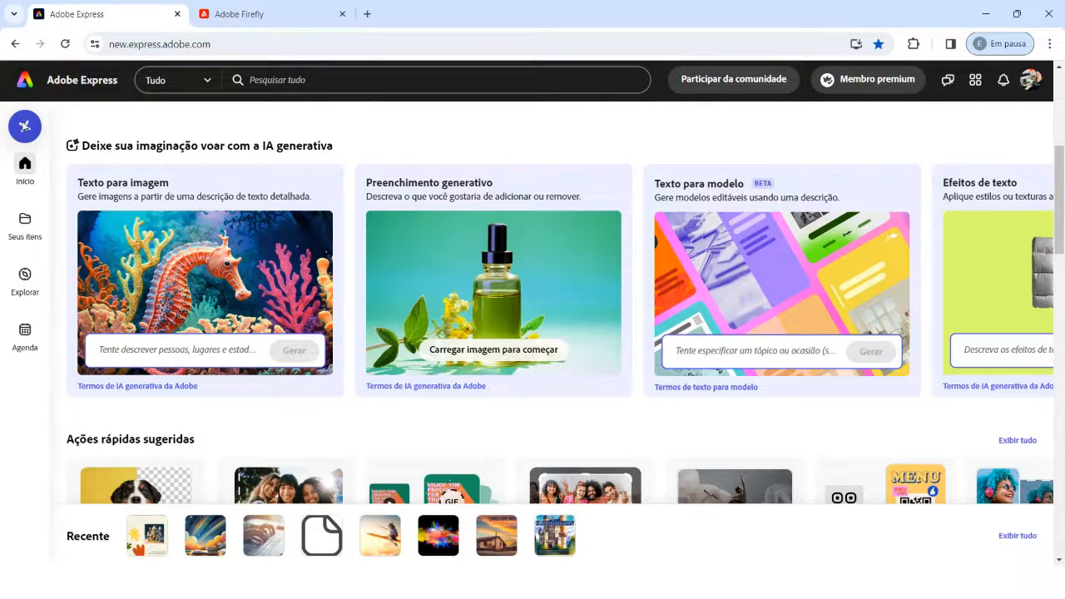
# Step: Examine the standard and suggested sizes for new projects, including the full list of social media, video, document and marketing formats
pyautogui.click(24, 127)
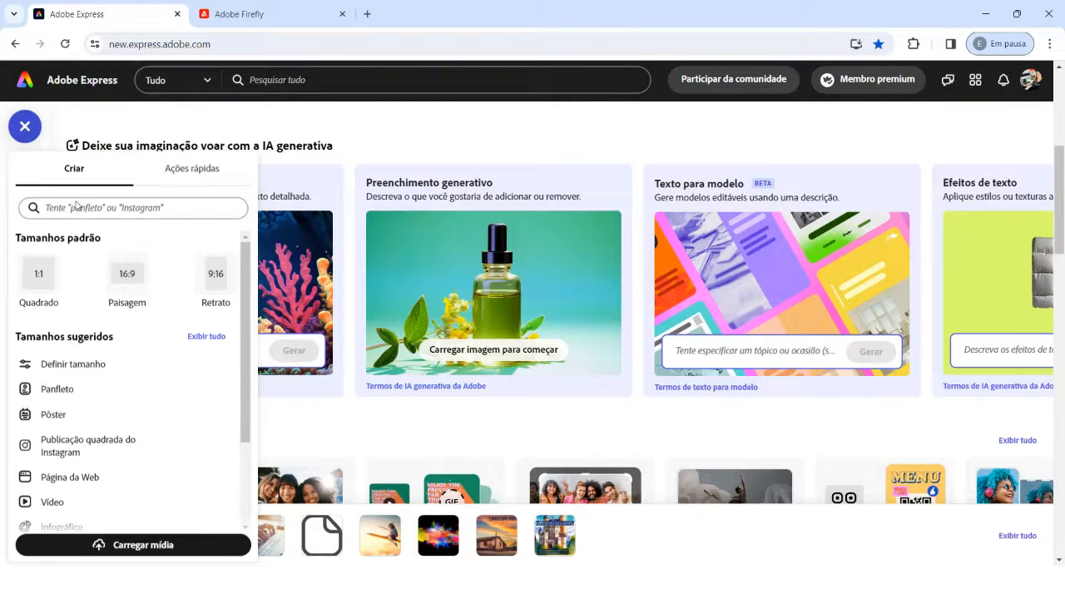
pyautogui.scroll(-5, 129, 310)
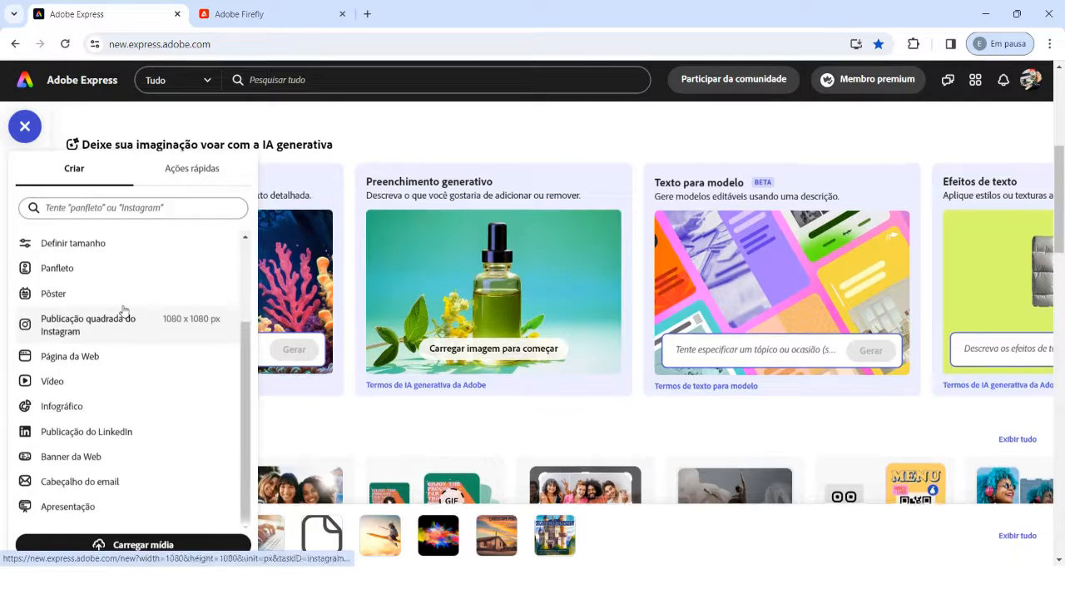
pyautogui.scroll(3, 127, 297)
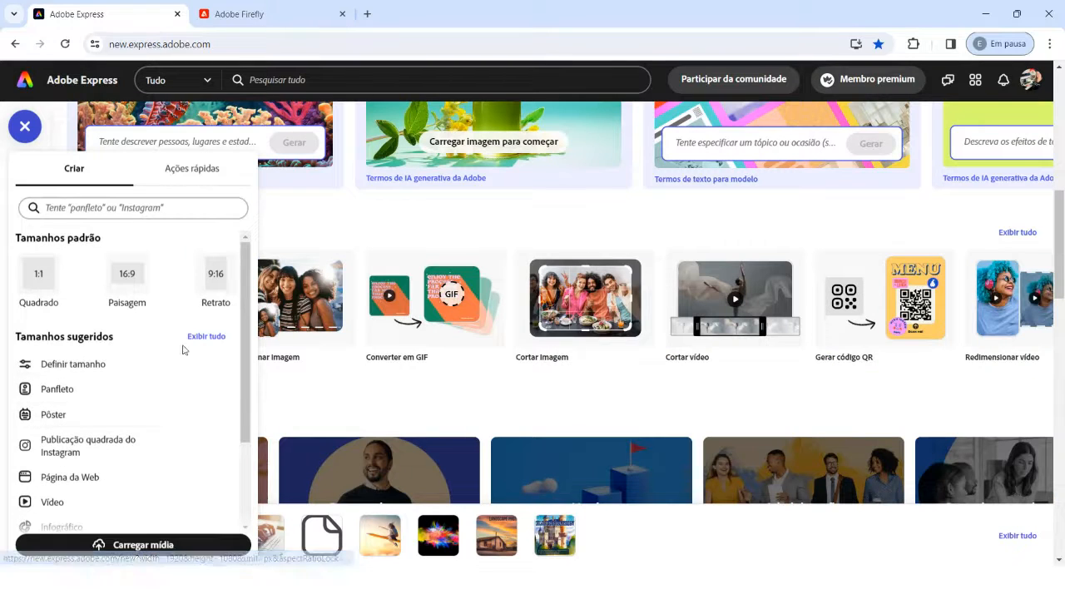
pyautogui.click(212, 338)
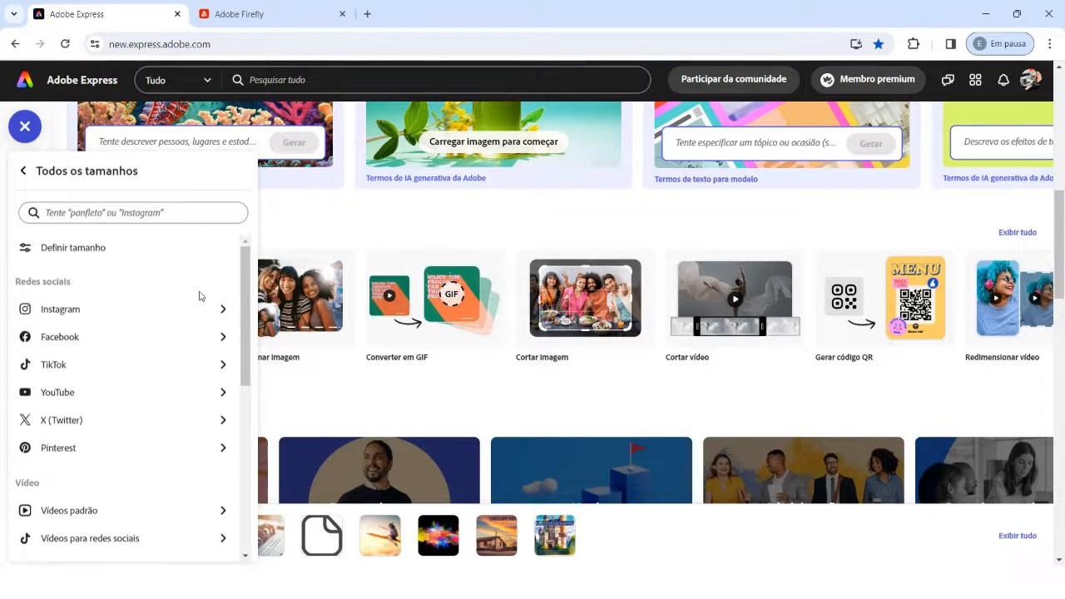
pyautogui.scroll(-3, 122, 333)
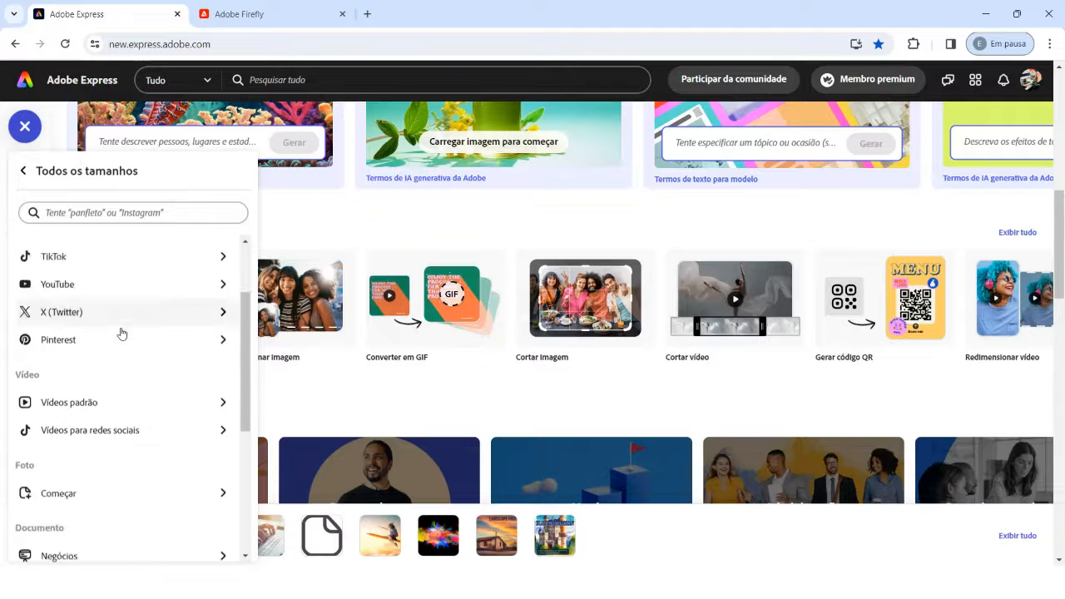
pyautogui.scroll(-2, 107, 332)
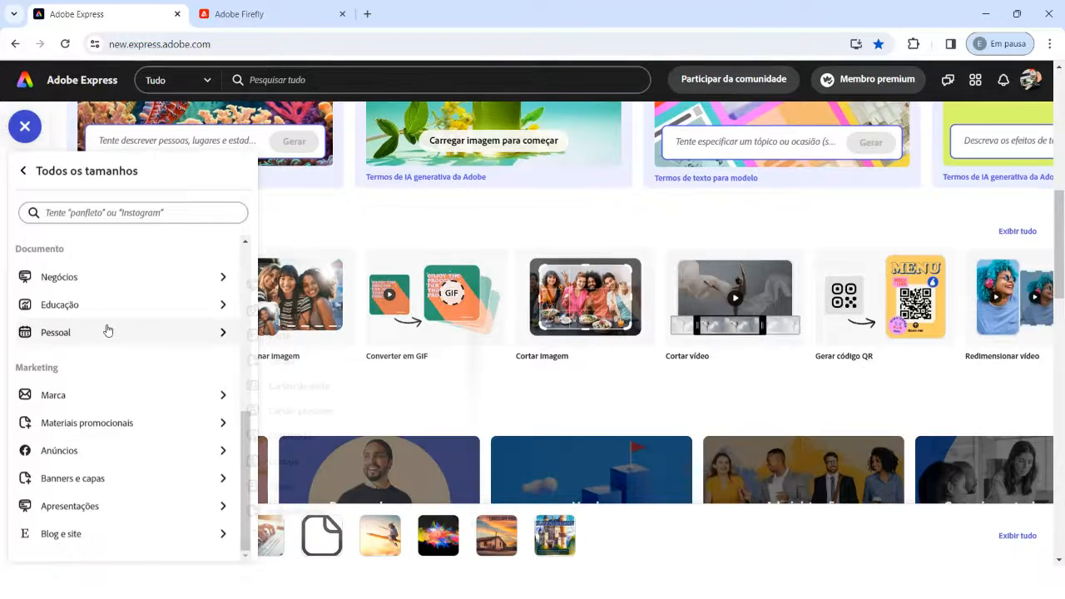
pyautogui.scroll(-2, 100, 366)
pyautogui.scroll(3, 112, 513)
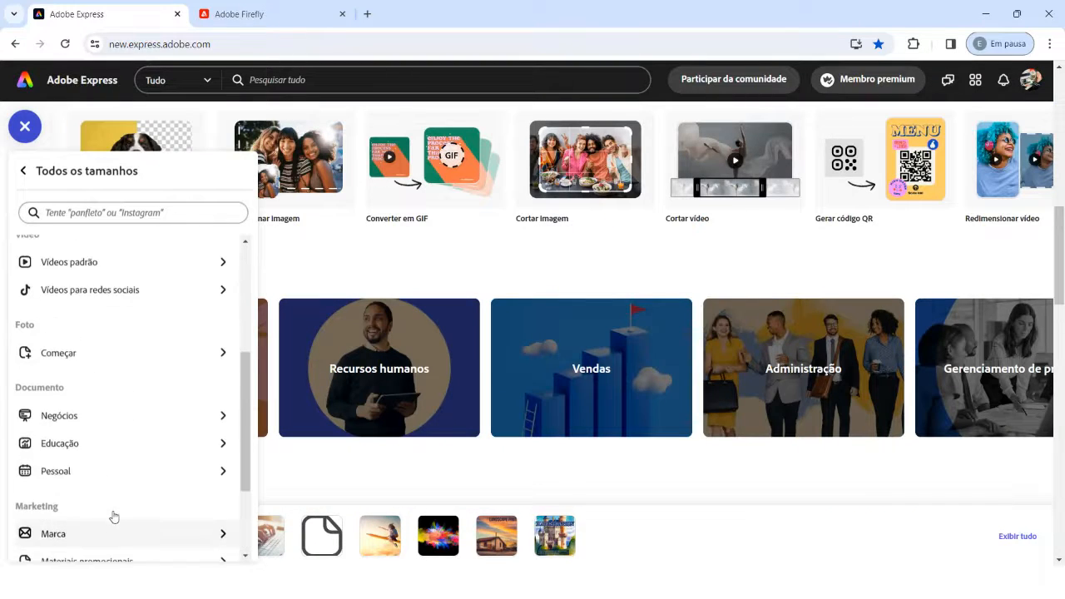
pyautogui.scroll(-3, 112, 491)
pyautogui.scroll(6, 111, 491)
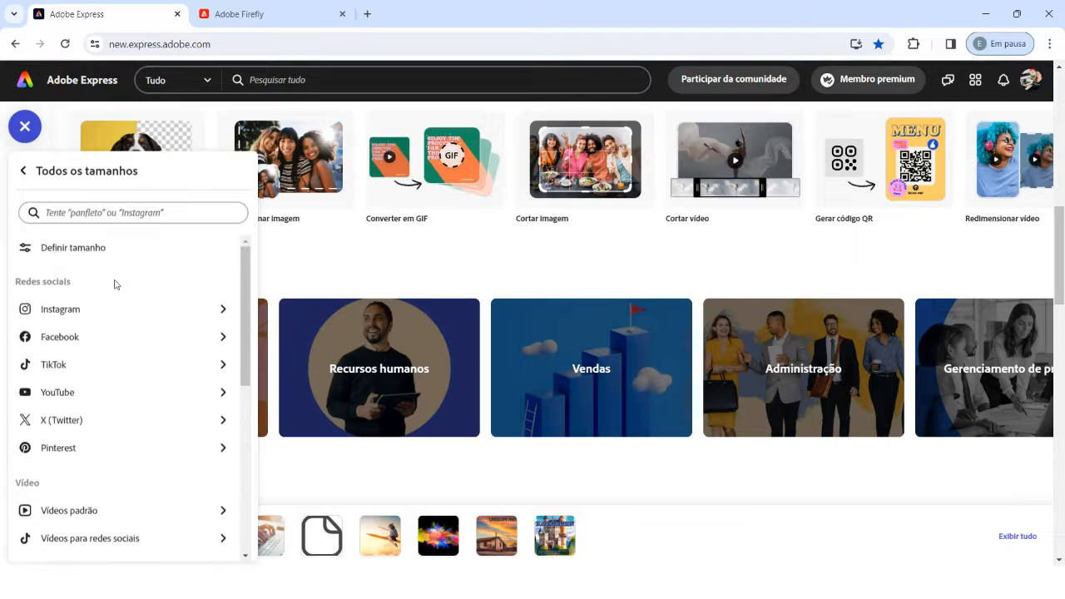
pyautogui.click(25, 171)
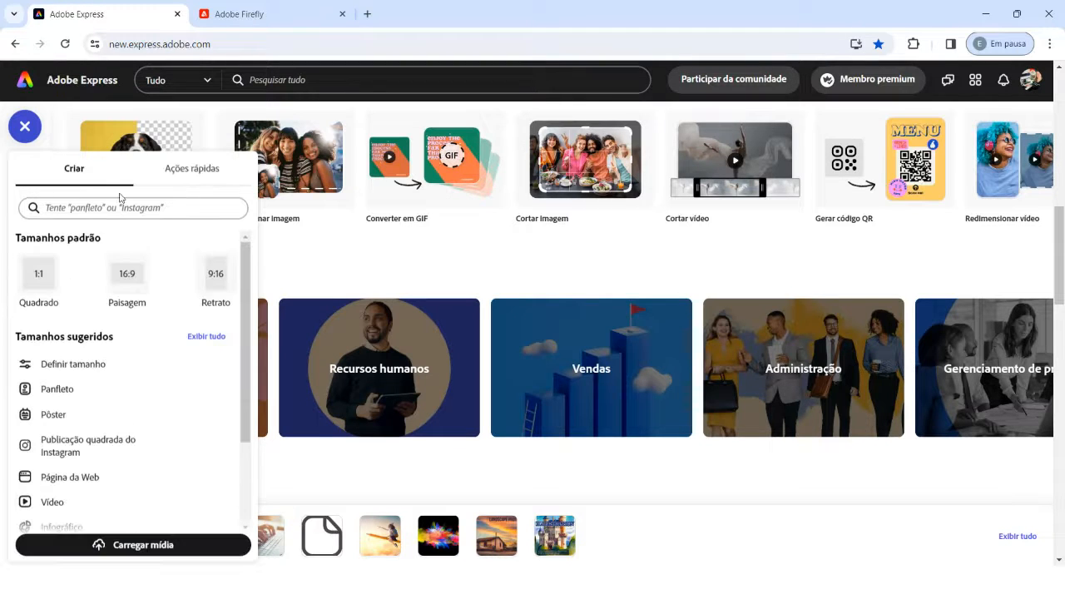
# Step: Review the available quick actions for images, videos and PDFs alongside the options for creating a new project
pyautogui.click(191, 169)
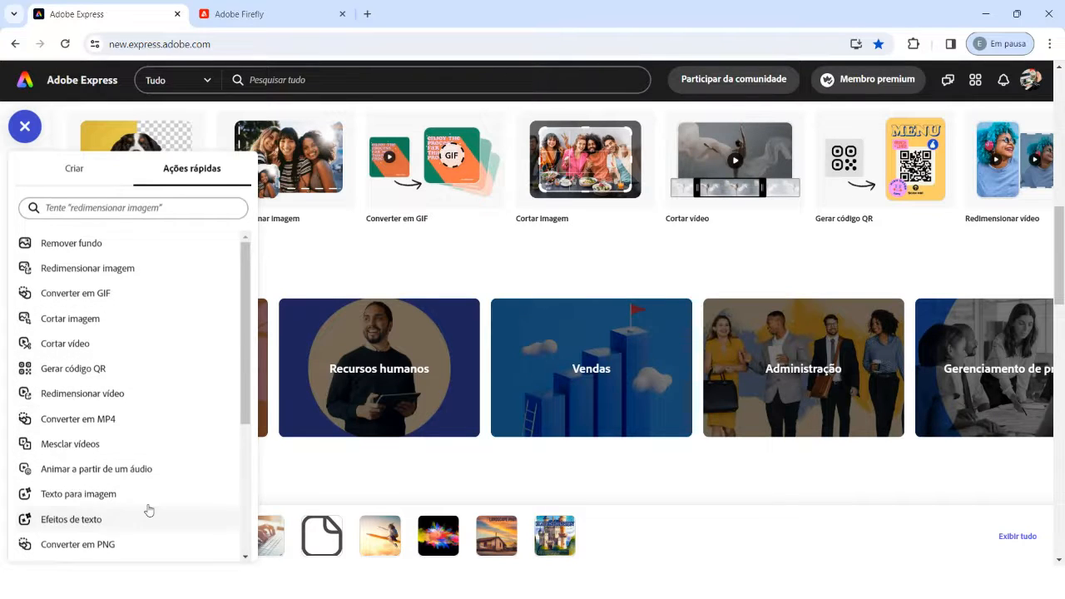
pyautogui.scroll(-3, 146, 459)
pyautogui.scroll(-2, 141, 461)
pyautogui.scroll(5, 143, 465)
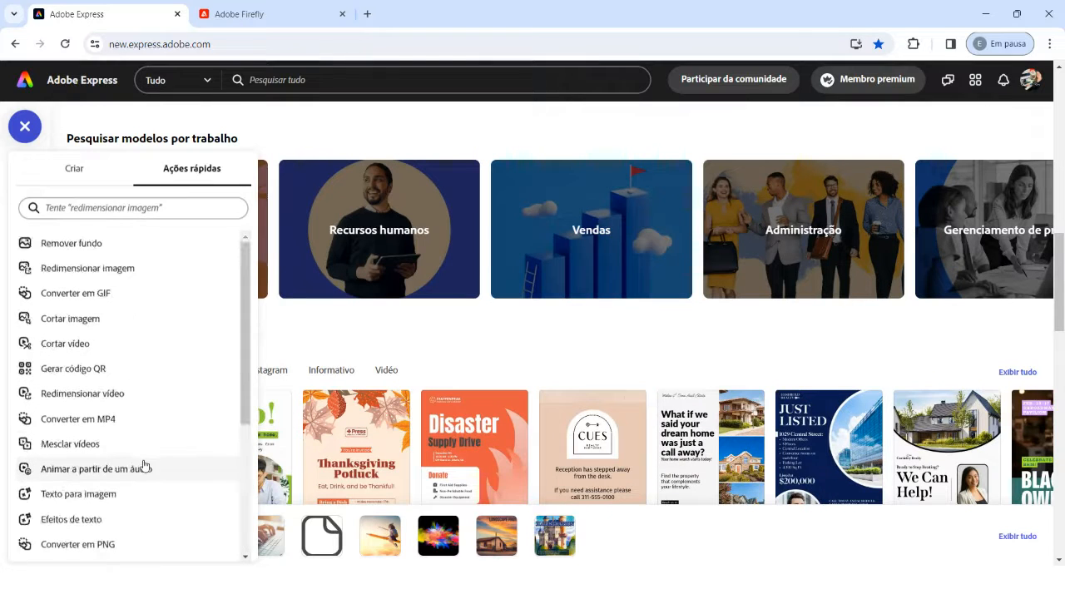
pyautogui.click(74, 172)
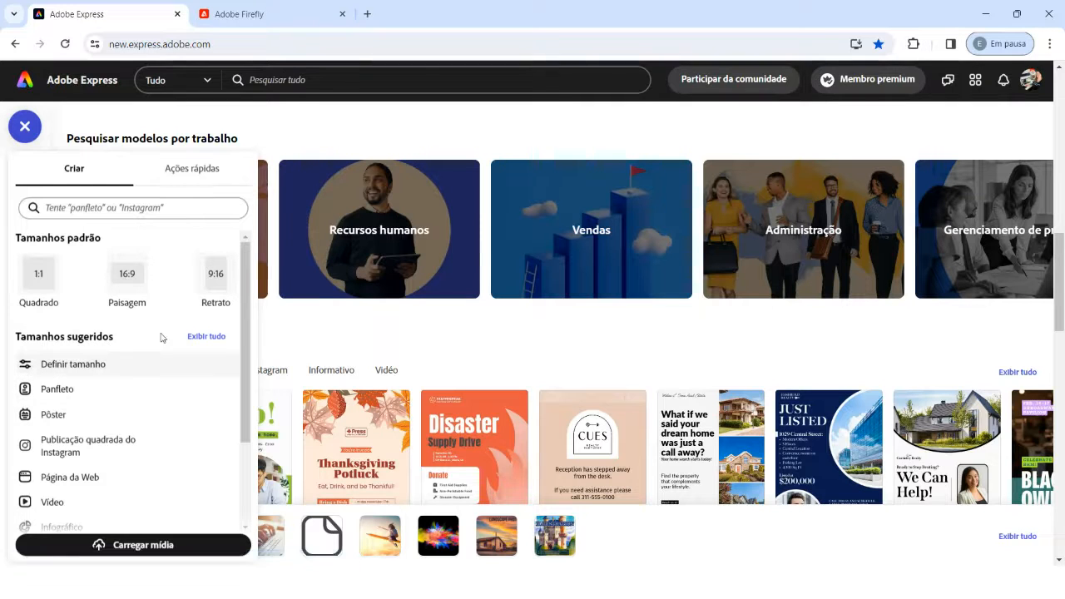
pyautogui.click(191, 170)
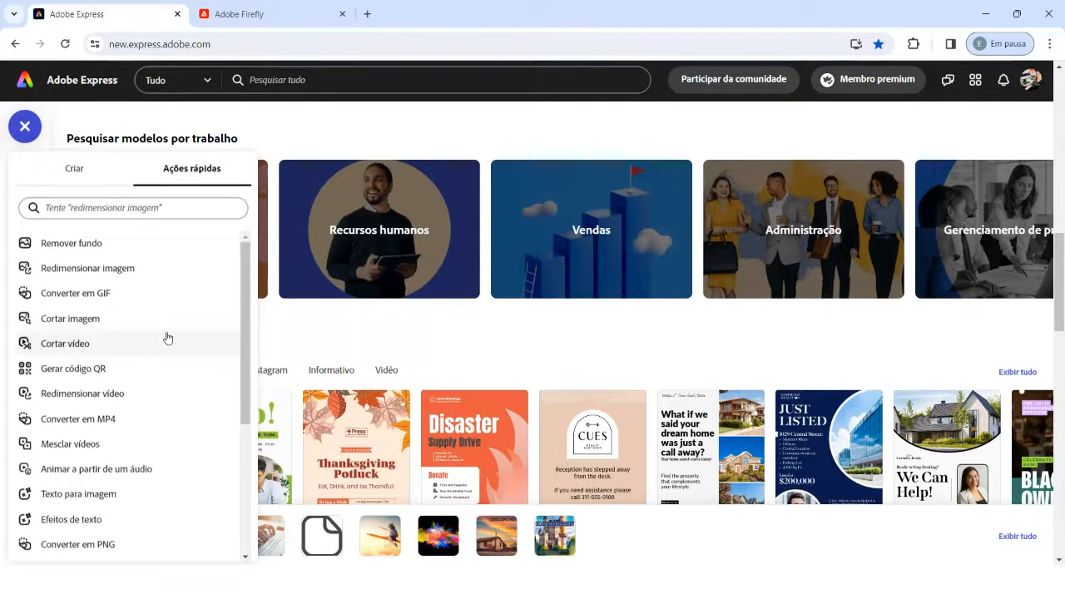
pyautogui.scroll(-5, 167, 338)
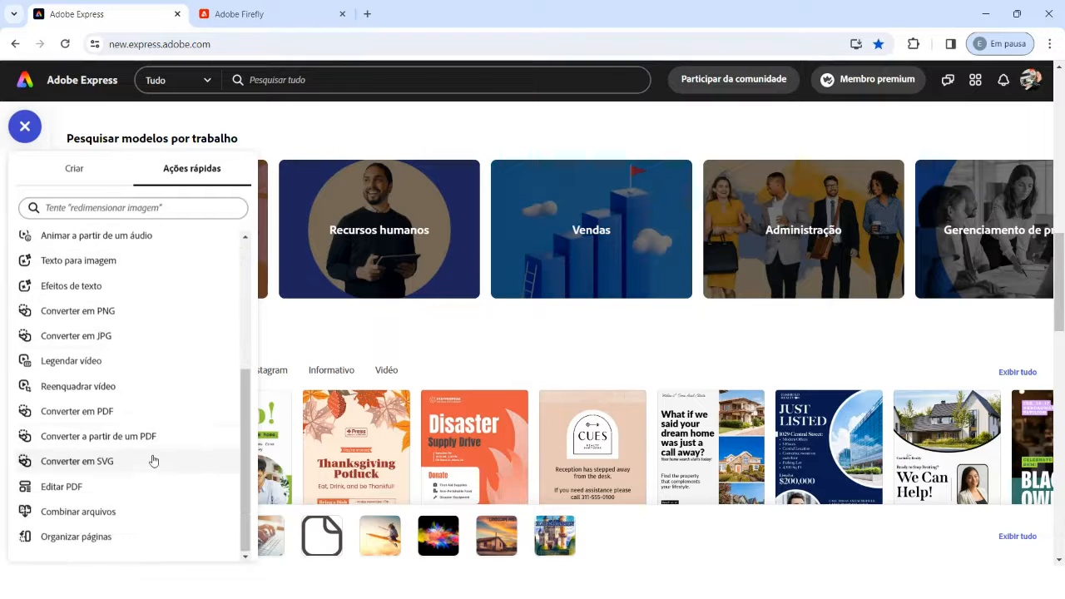
pyautogui.scroll(5, 150, 462)
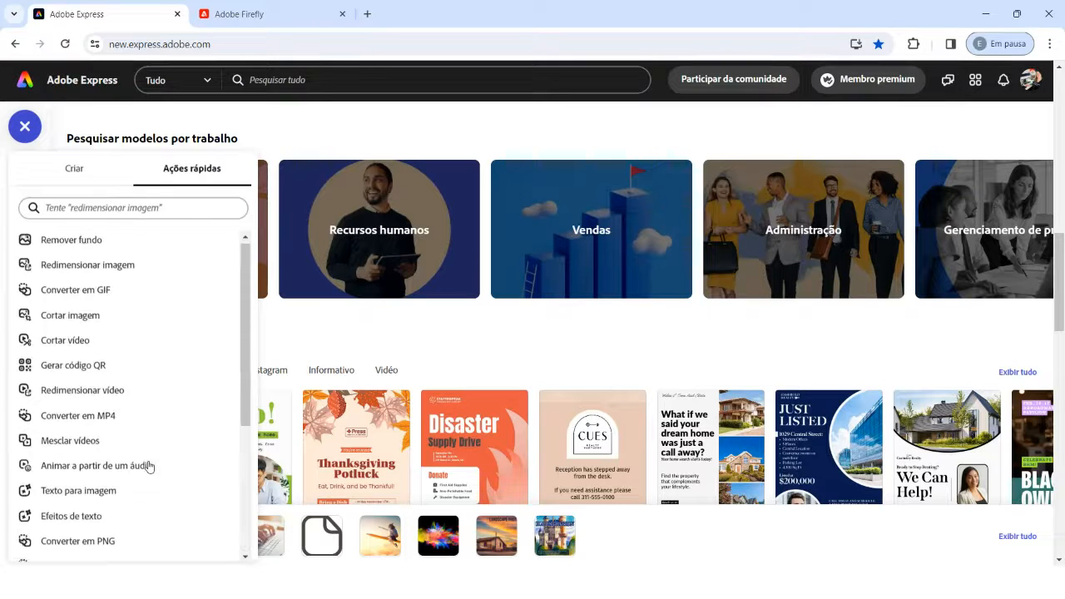
pyautogui.click(75, 169)
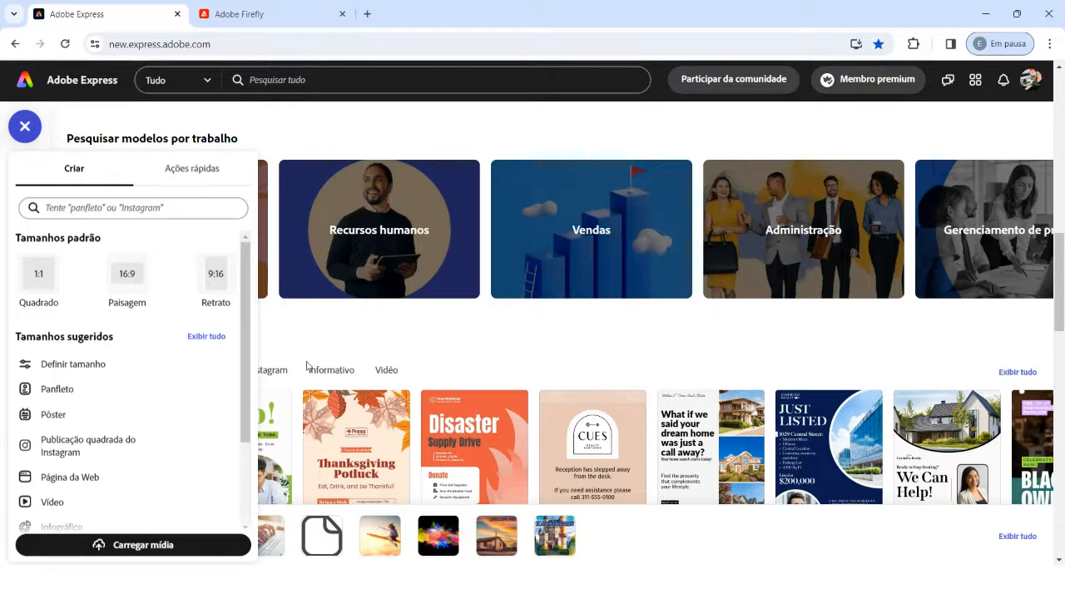
# Step: Dismiss the creation options and open the recent web page project with the colorful painted sky thumbnail
pyautogui.click(304, 323)
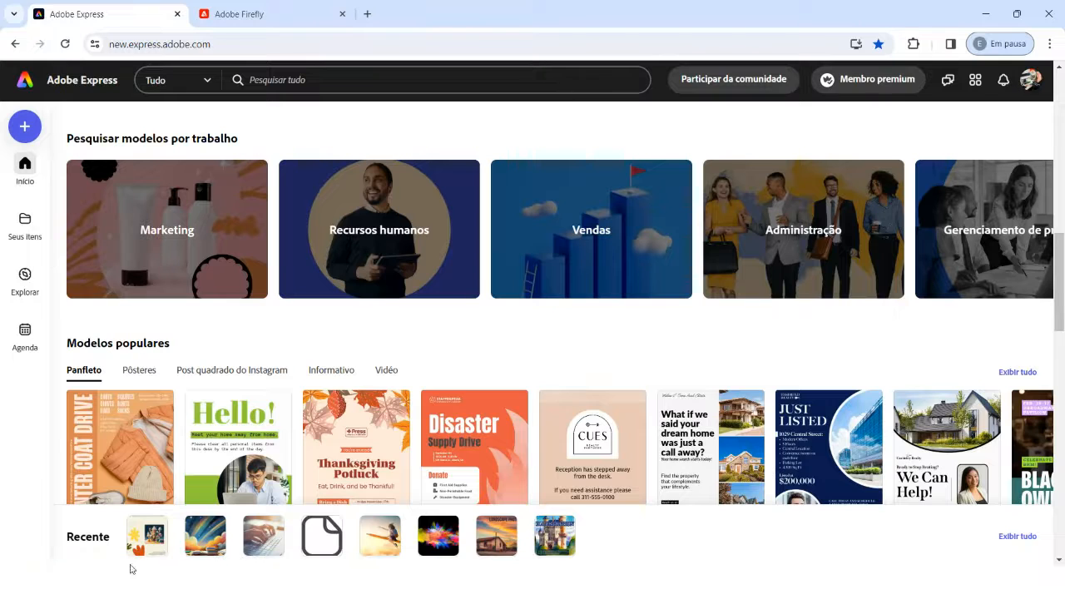
pyautogui.click(204, 541)
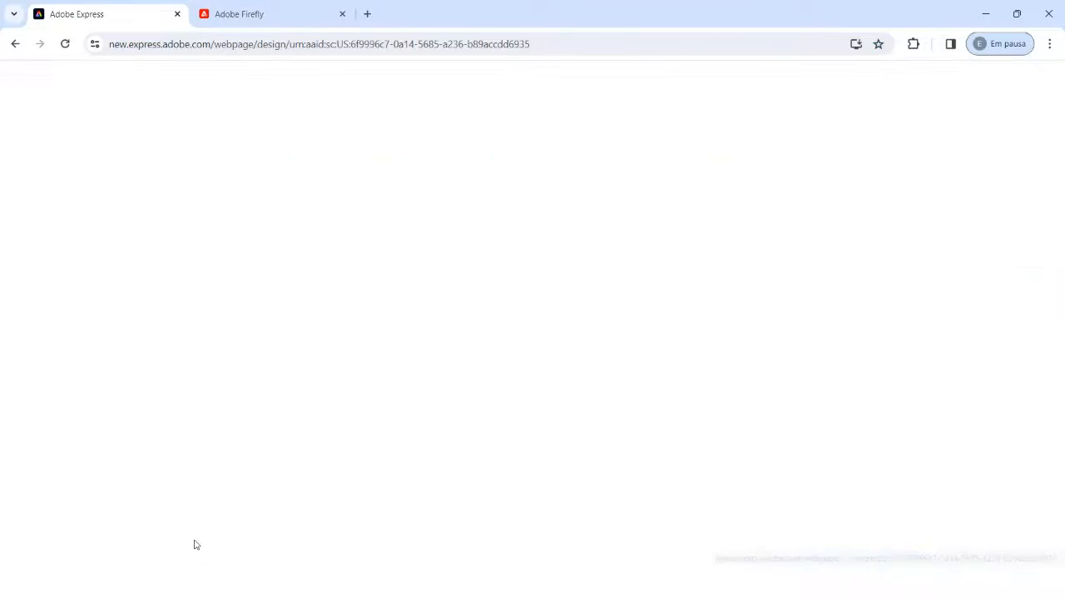